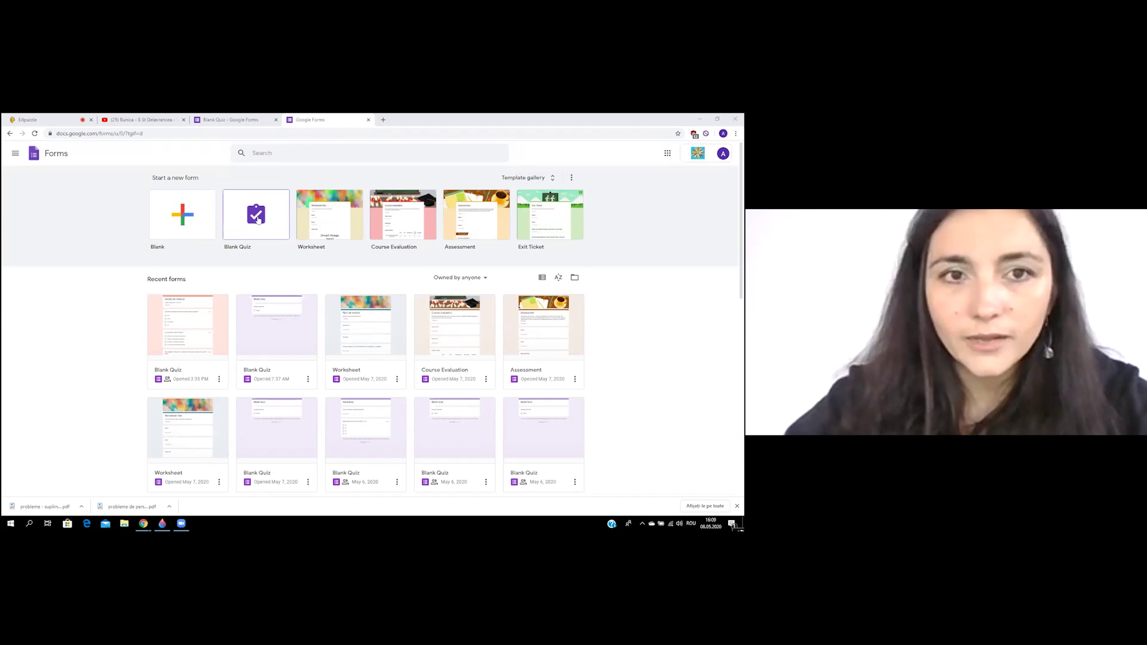
# - Switch to the open quiz "Unități de măsură" and review its title, description and the question types available for the first question
pyautogui.click(241, 123)
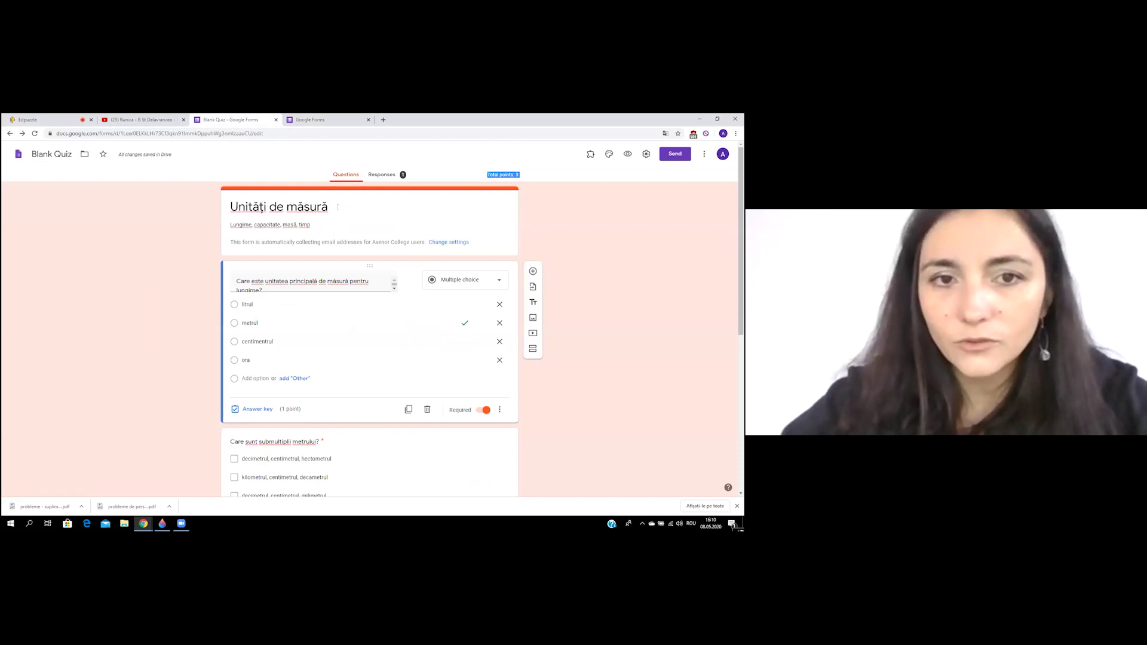
pyautogui.click(337, 207)
pyautogui.click(312, 227)
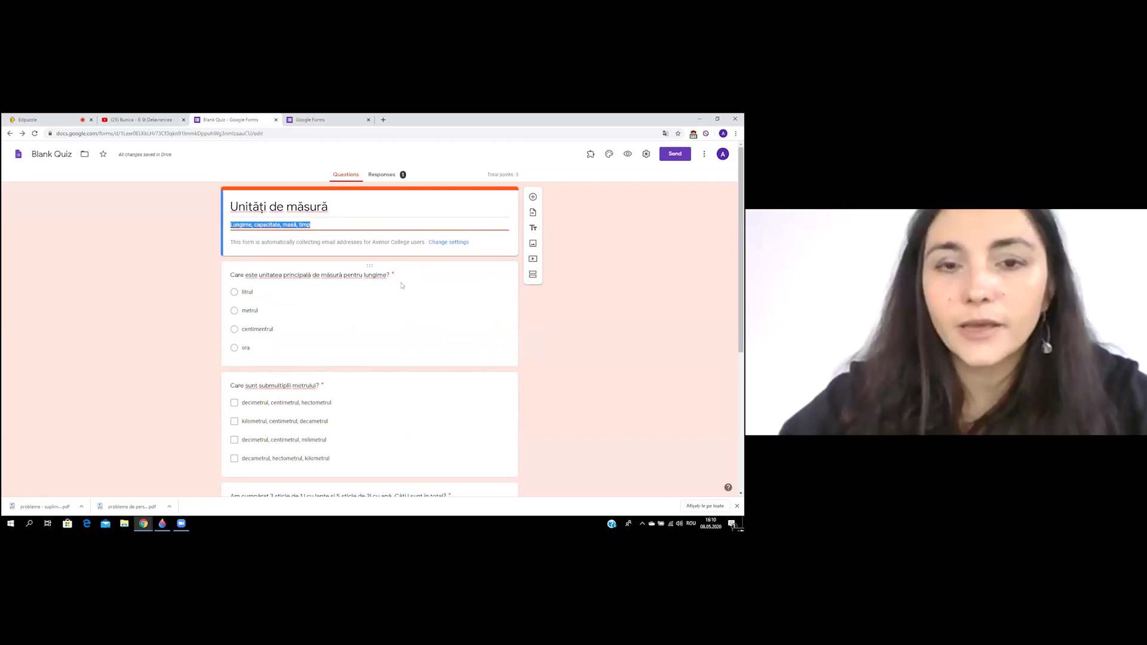
pyautogui.click(427, 285)
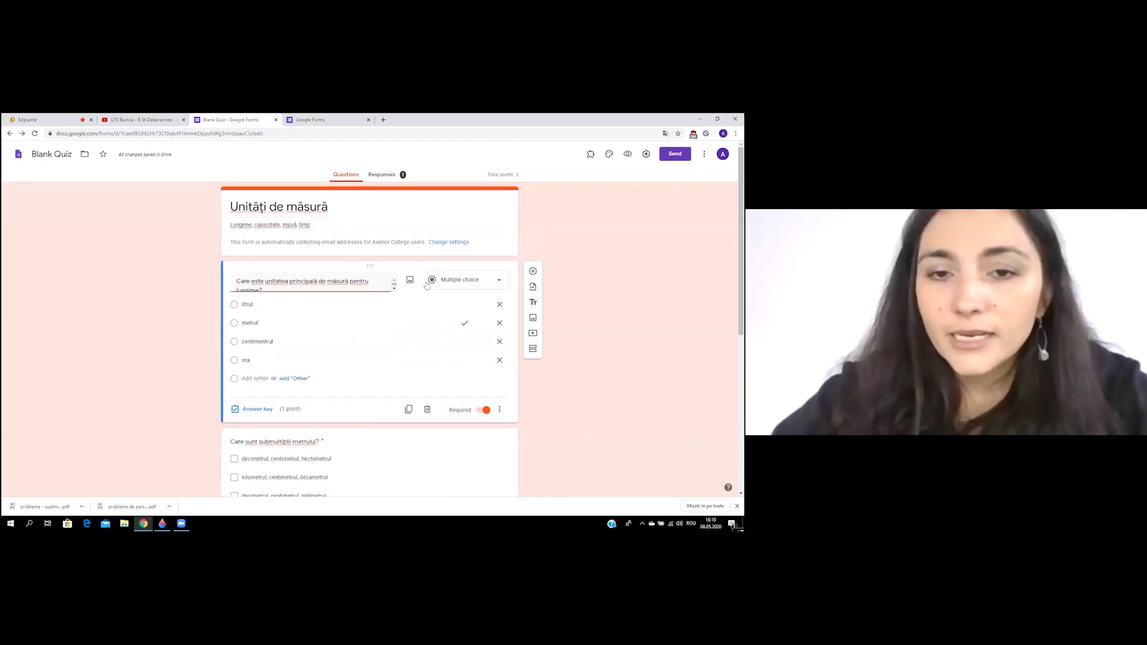
pyautogui.click(461, 285)
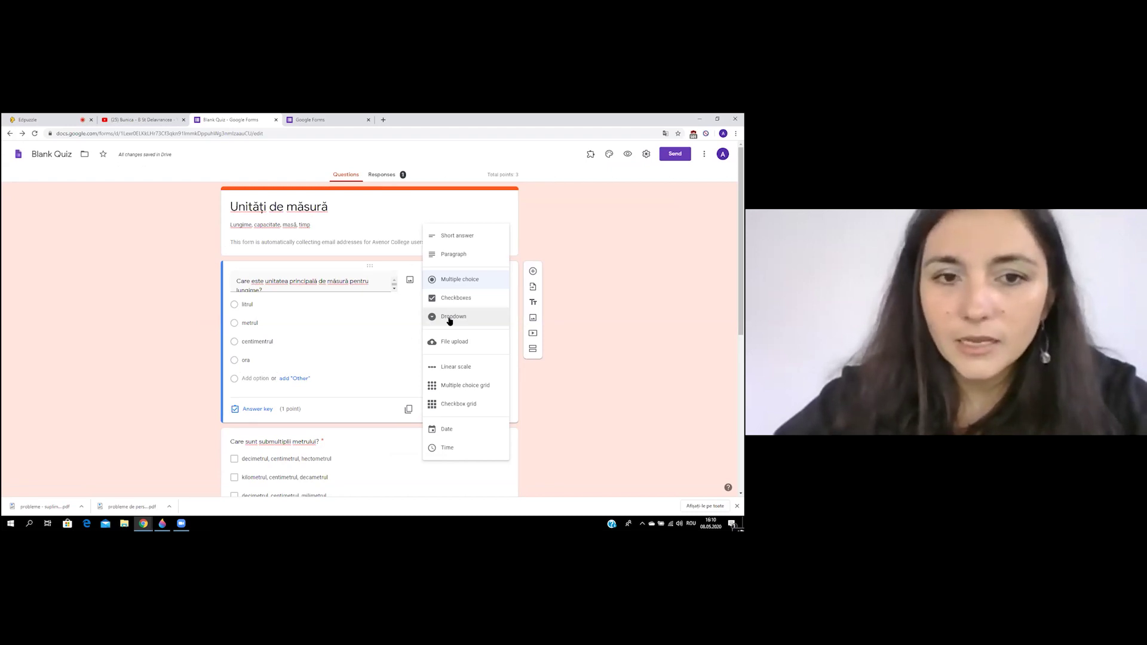
pyautogui.click(384, 319)
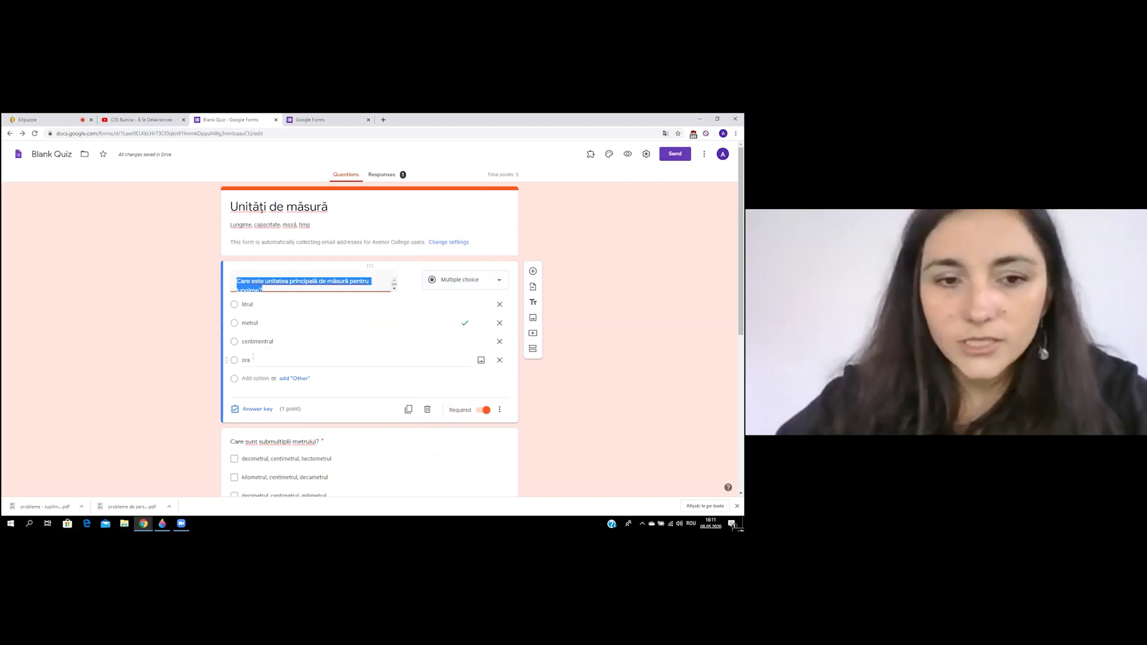
# - Add a fifth answer option to the first question, about the main unit of length, and remove it again
pyautogui.click(253, 378)
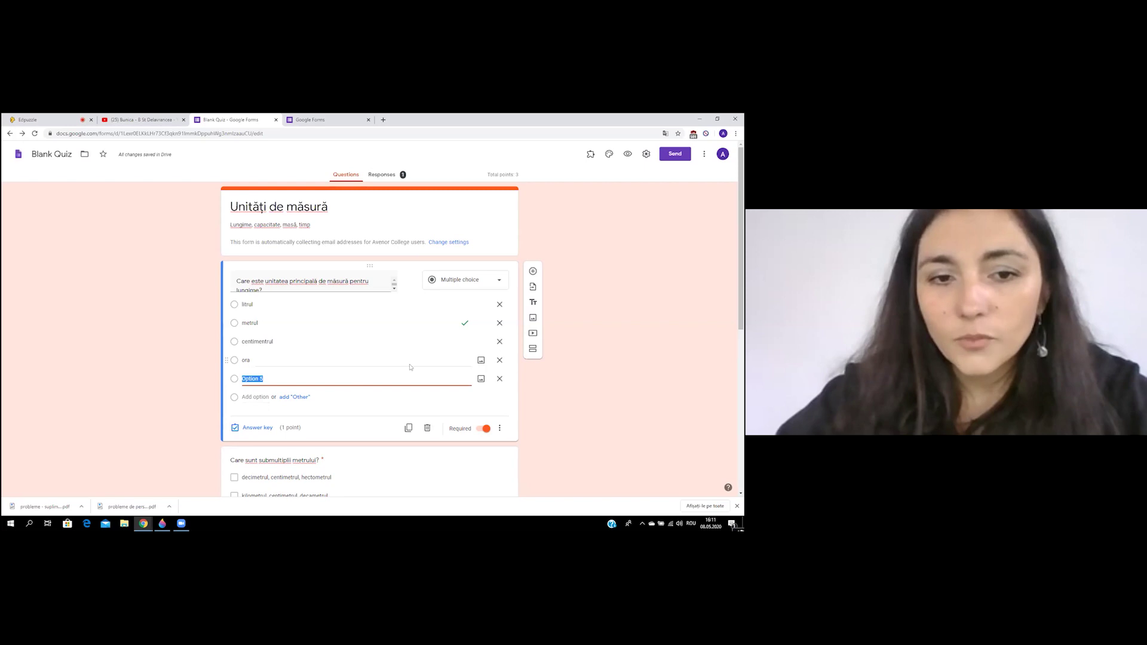
pyautogui.click(499, 378)
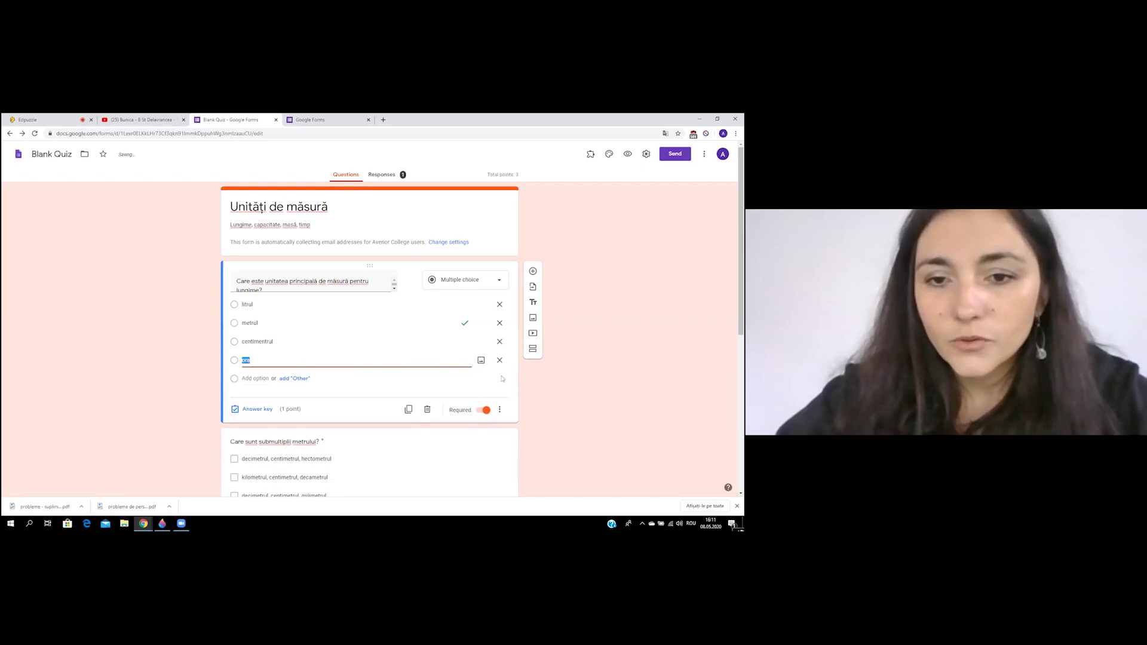
# - Delete the feedback for both correct and incorrect answers from the first question's answer key
pyautogui.click(257, 408)
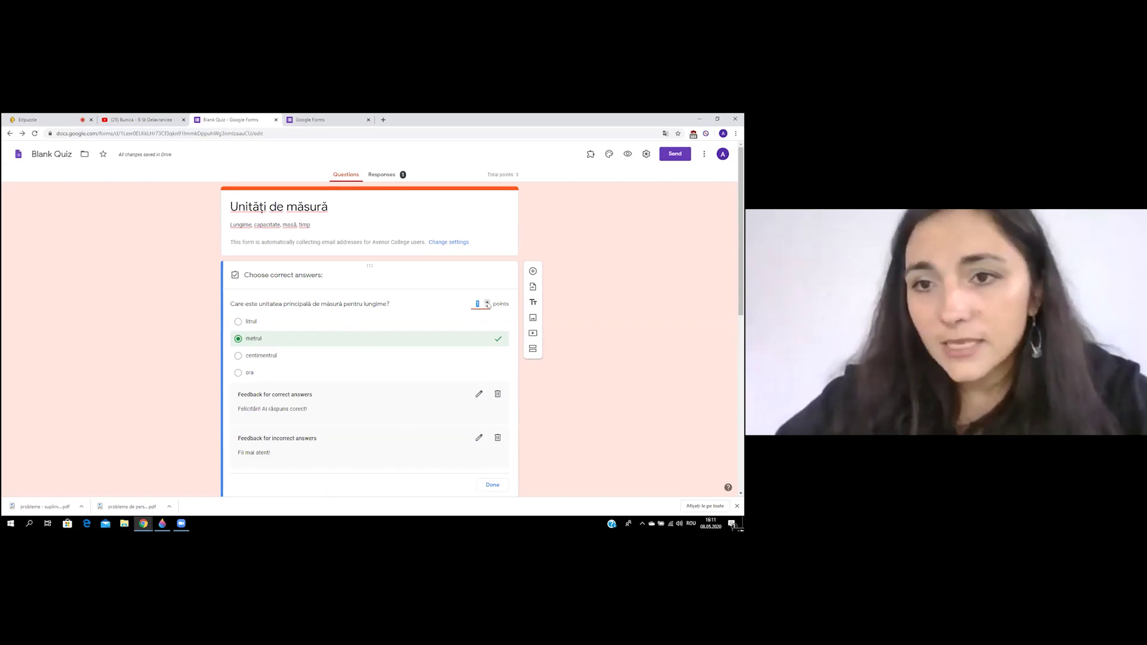
pyautogui.click(499, 394)
pyautogui.click(498, 395)
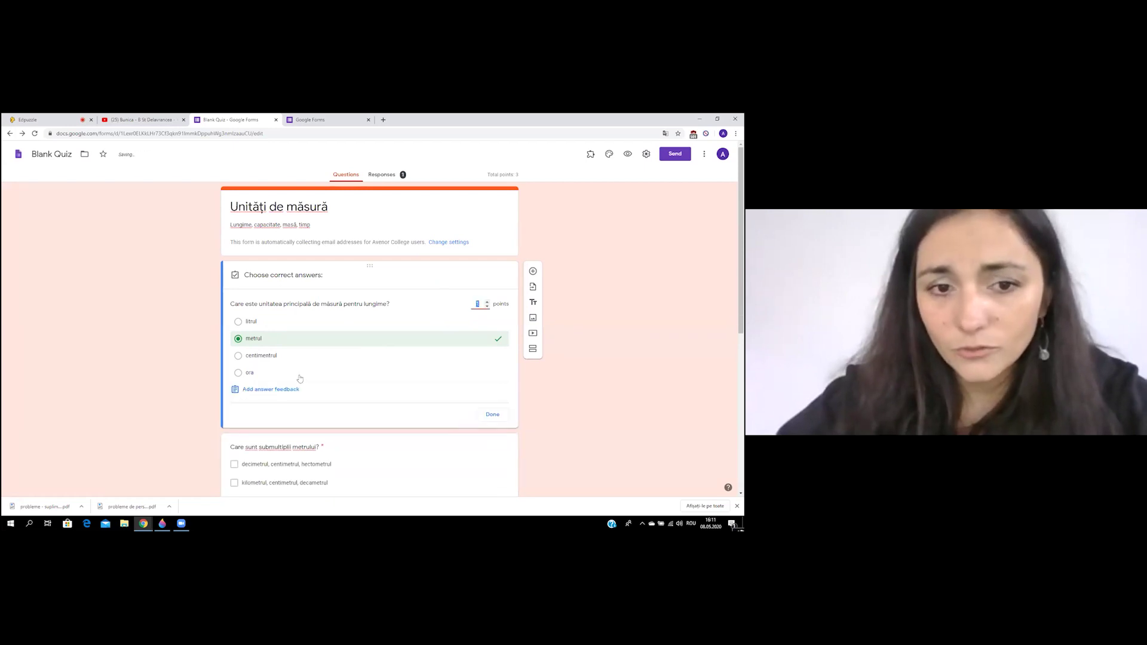
# - Examine the incorrect-answer and correct-answer feedback forms for the first question, cancel without adding any, and close its answer key
pyautogui.click(285, 389)
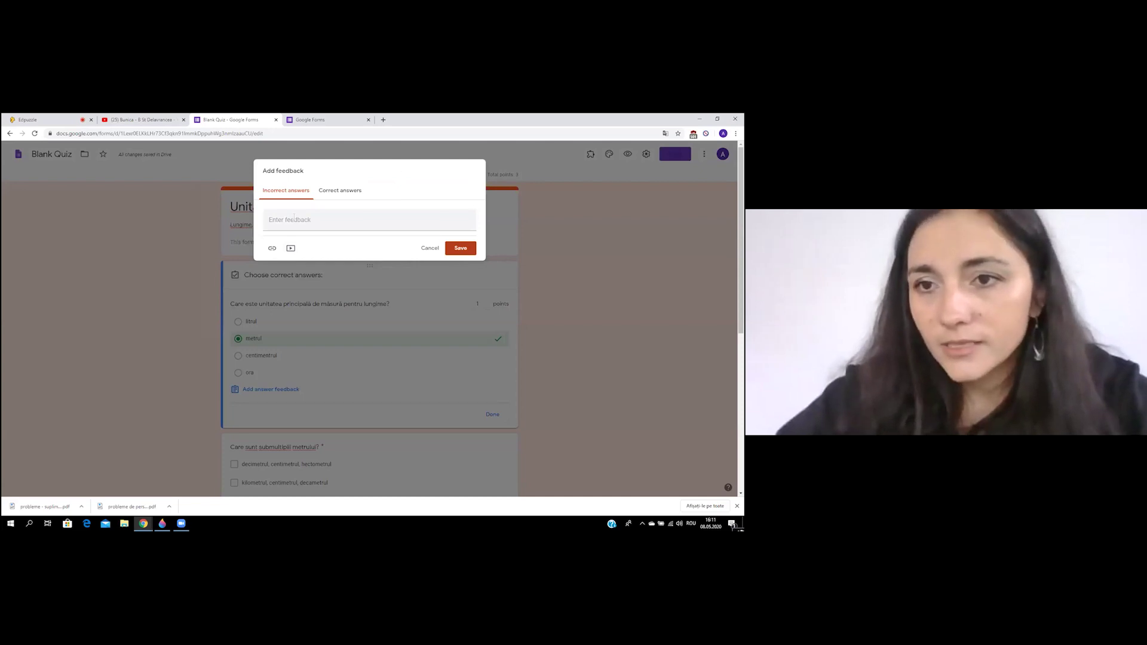
pyautogui.click(336, 192)
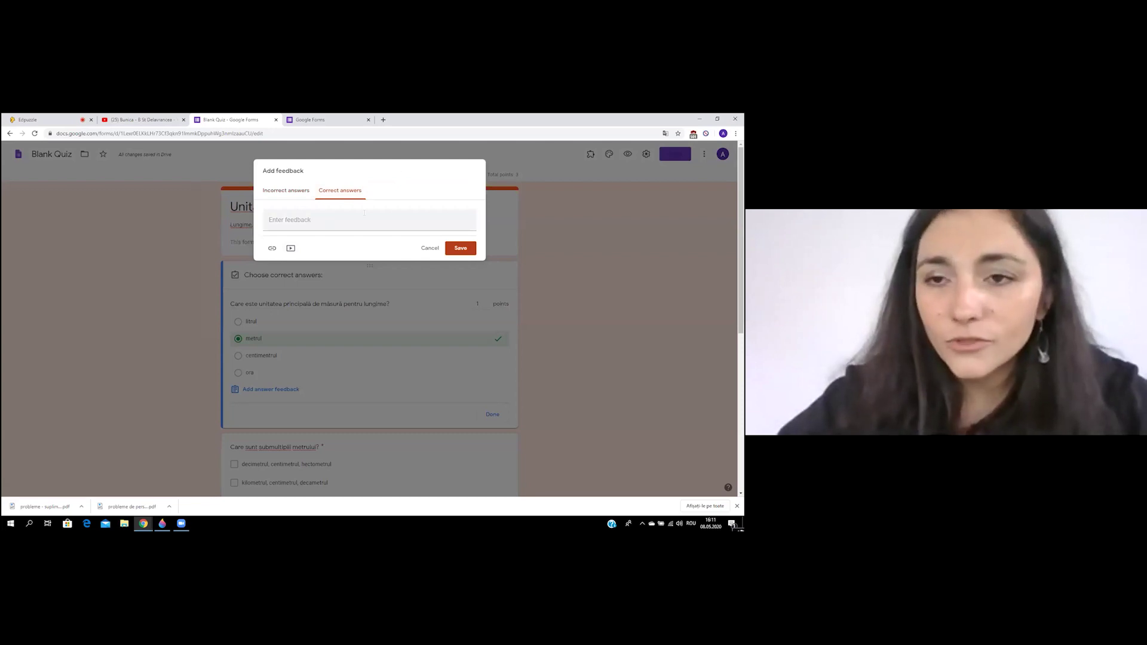
pyautogui.click(431, 247)
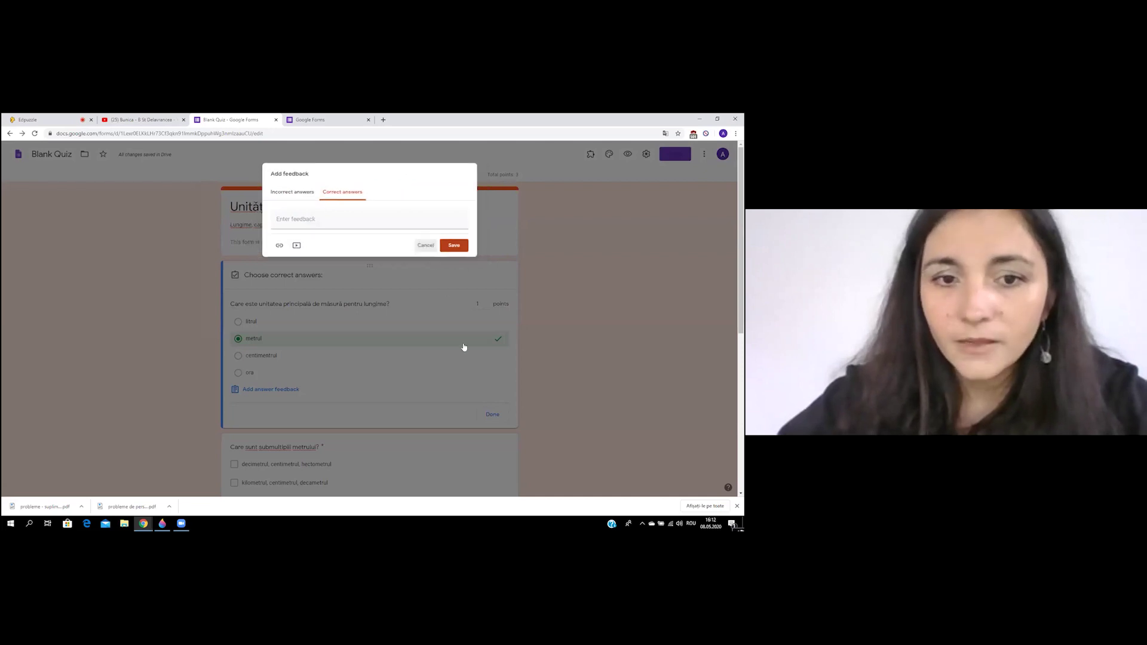
pyautogui.click(492, 417)
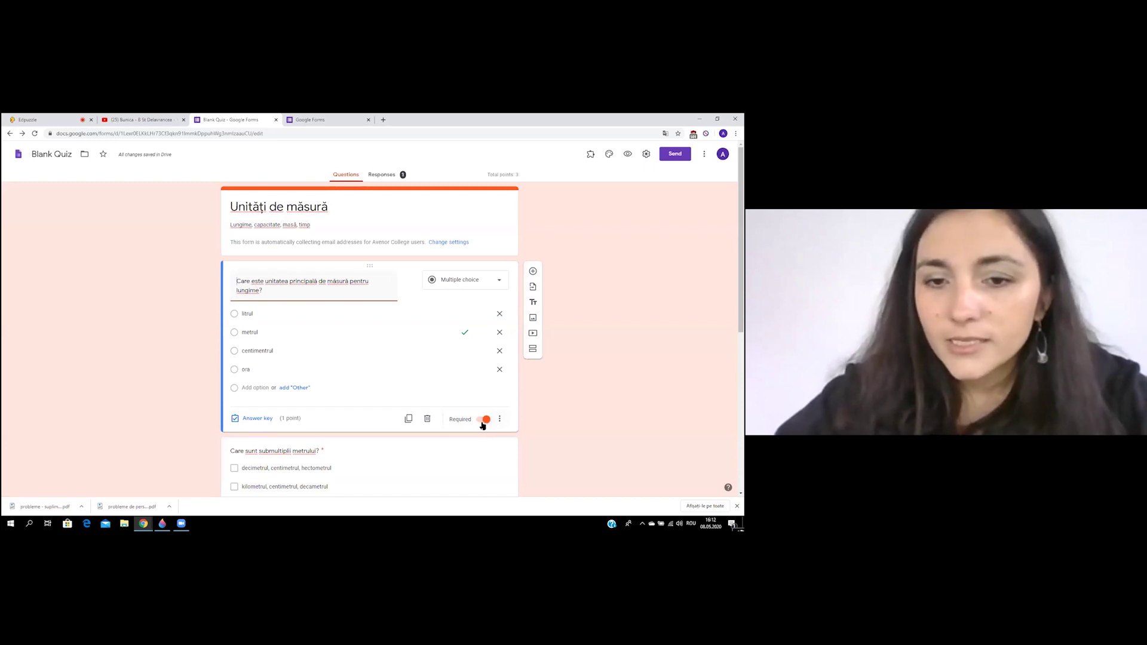
# - Toggle the first question's Required setting off and back on twice
pyautogui.click(483, 421)
pyautogui.click(484, 420)
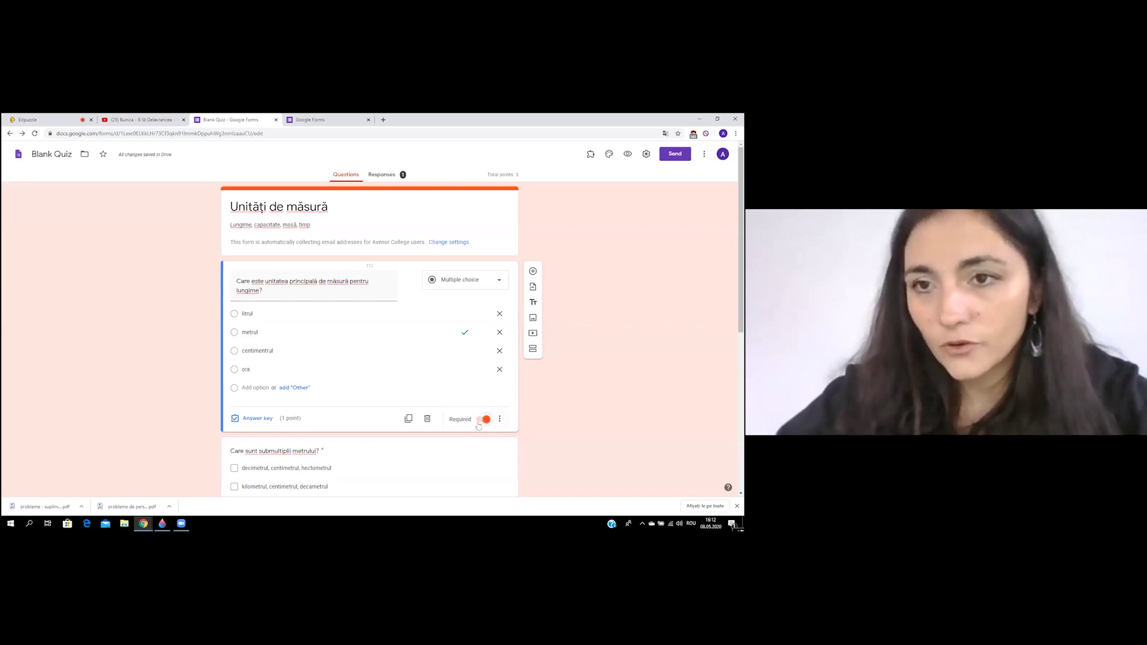
pyautogui.click(486, 420)
pyautogui.click(486, 420)
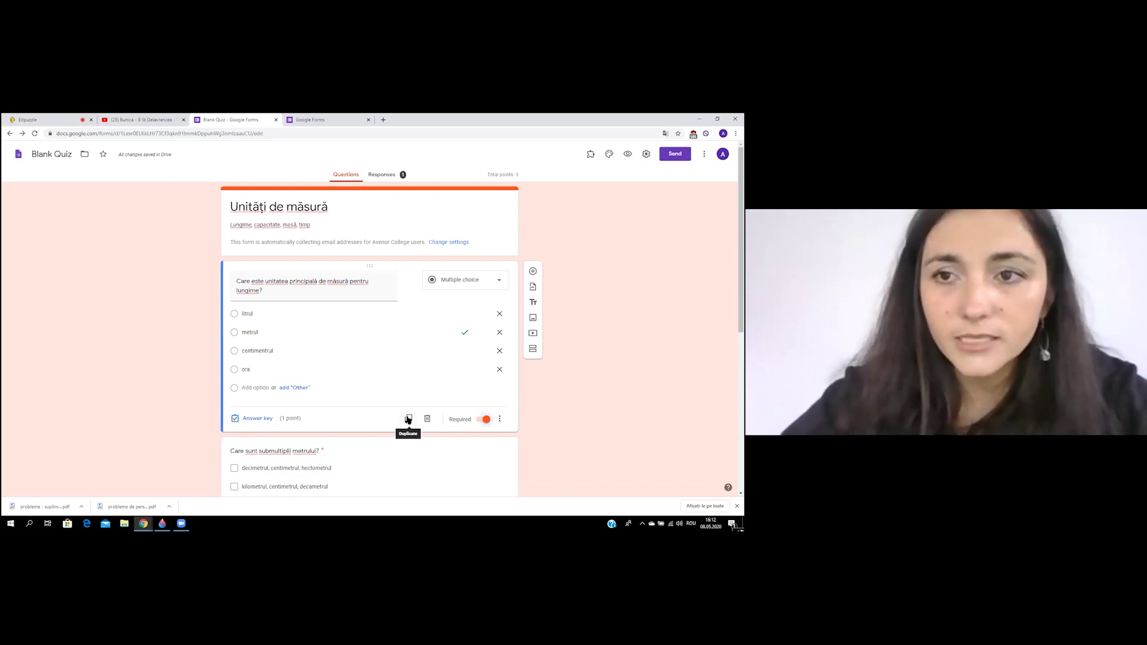
# - Add a fifth option to the checkbox question "Care sunt submultiplii metrului?" and remove it again
pyautogui.moveTo(743, 221); pyautogui.dragTo(744, 329)
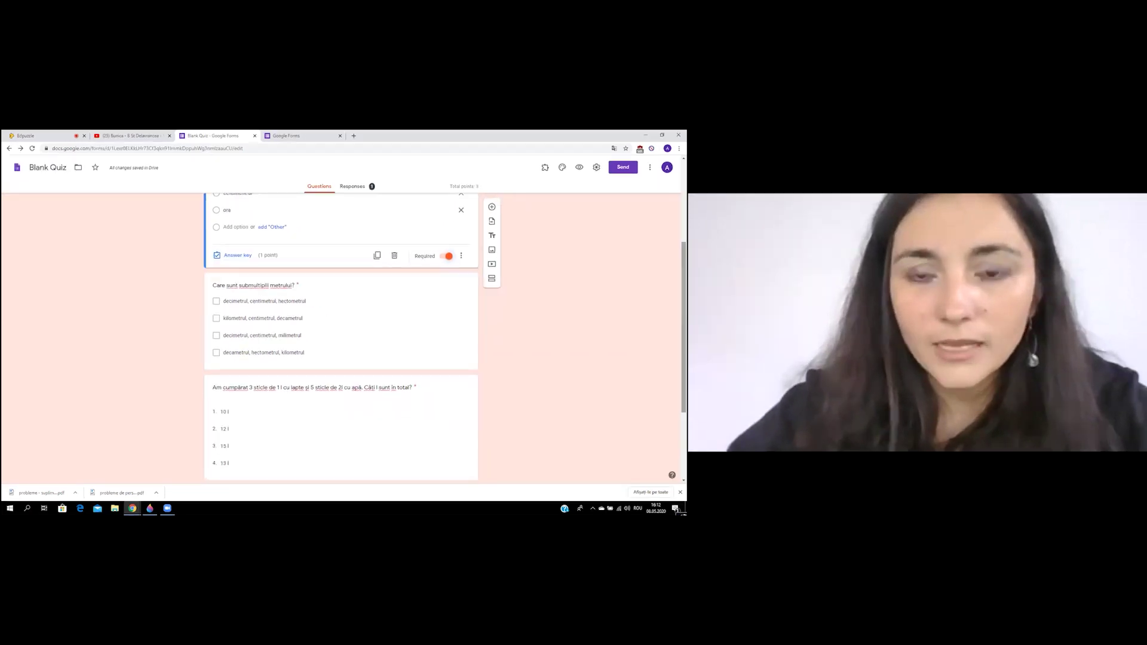
pyautogui.click(263, 301)
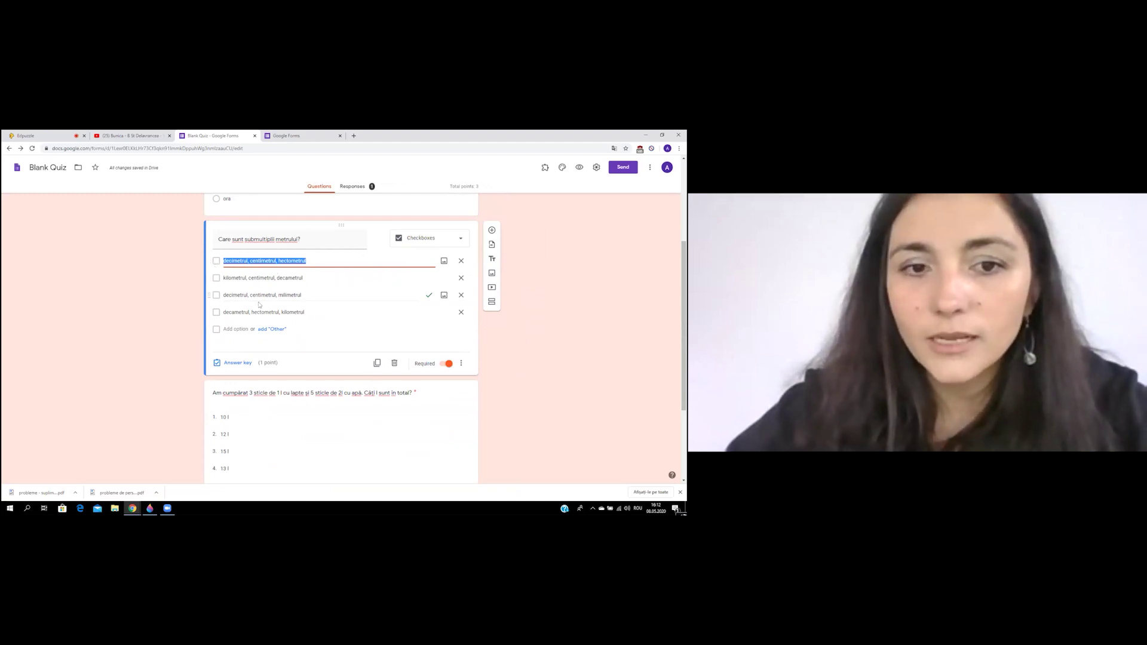
pyautogui.click(235, 329)
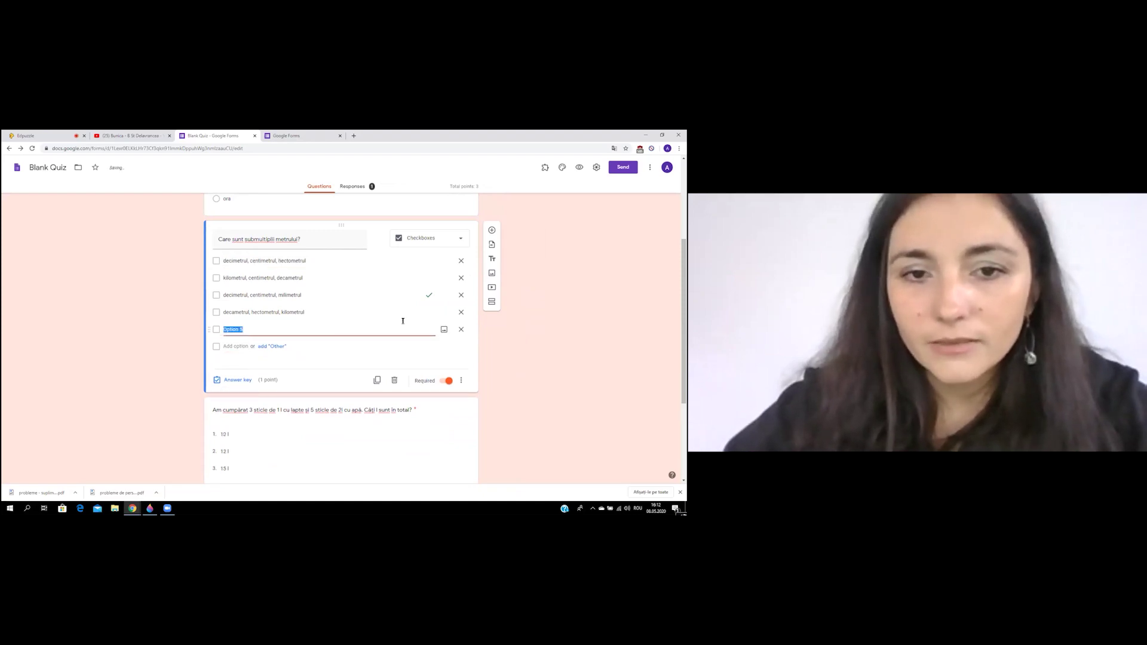
pyautogui.click(462, 330)
# - In the checkbox question's answer key, mark the first two options as correct too, unmark both and close the key
pyautogui.click(247, 363)
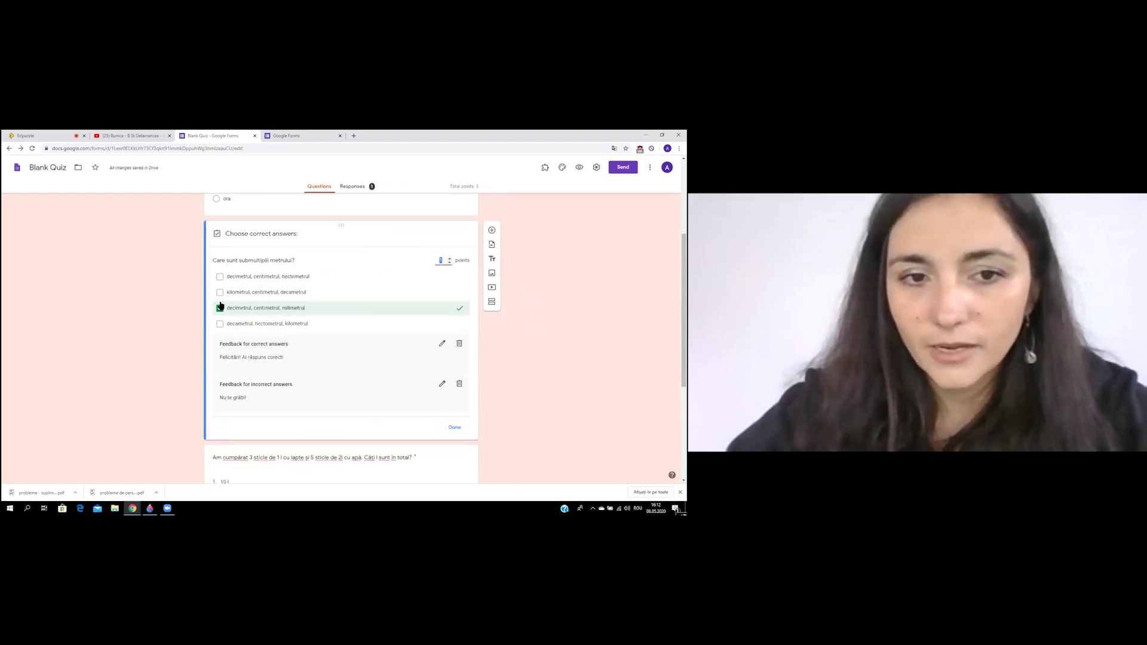
pyautogui.click(220, 292)
pyautogui.click(220, 276)
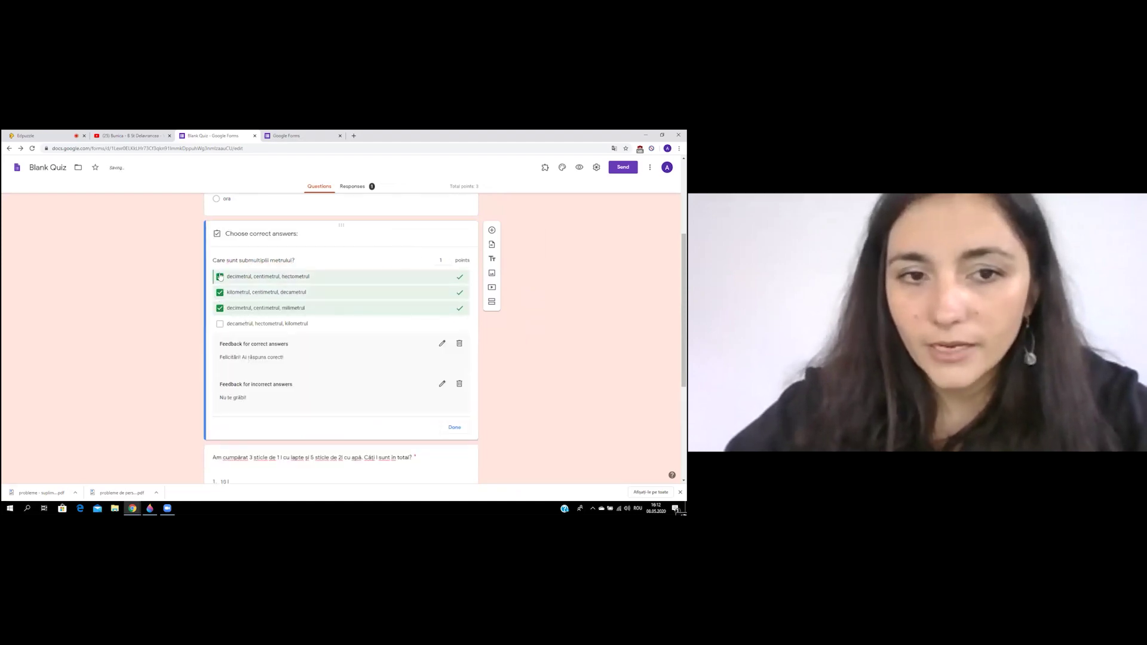
pyautogui.click(220, 276)
pyautogui.click(220, 292)
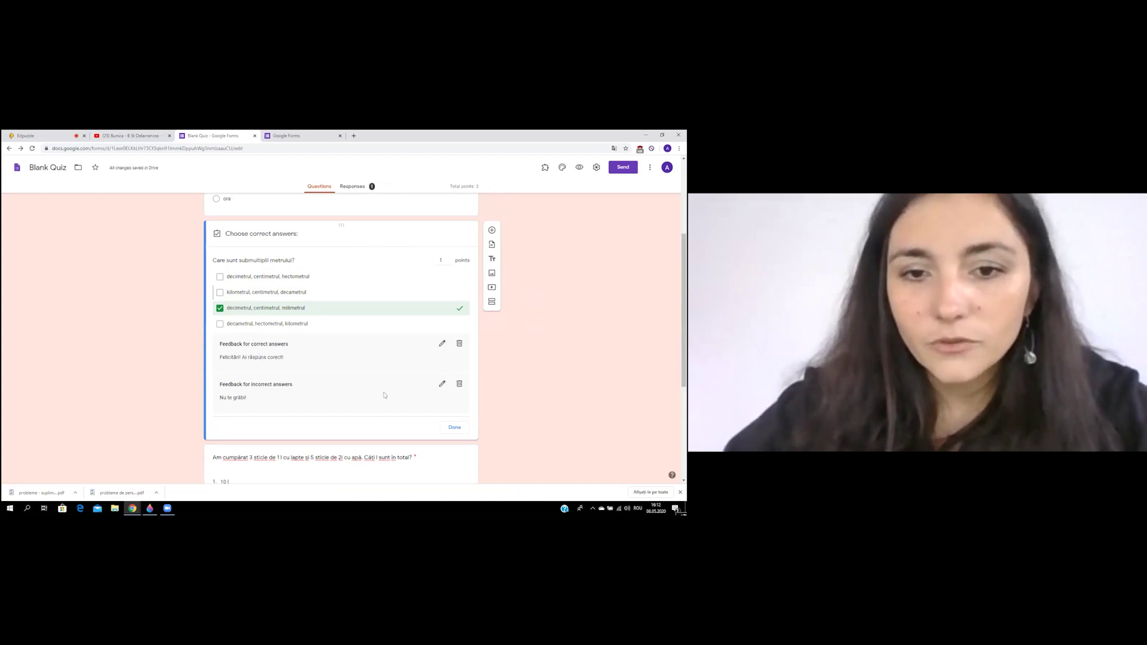
pyautogui.click(453, 428)
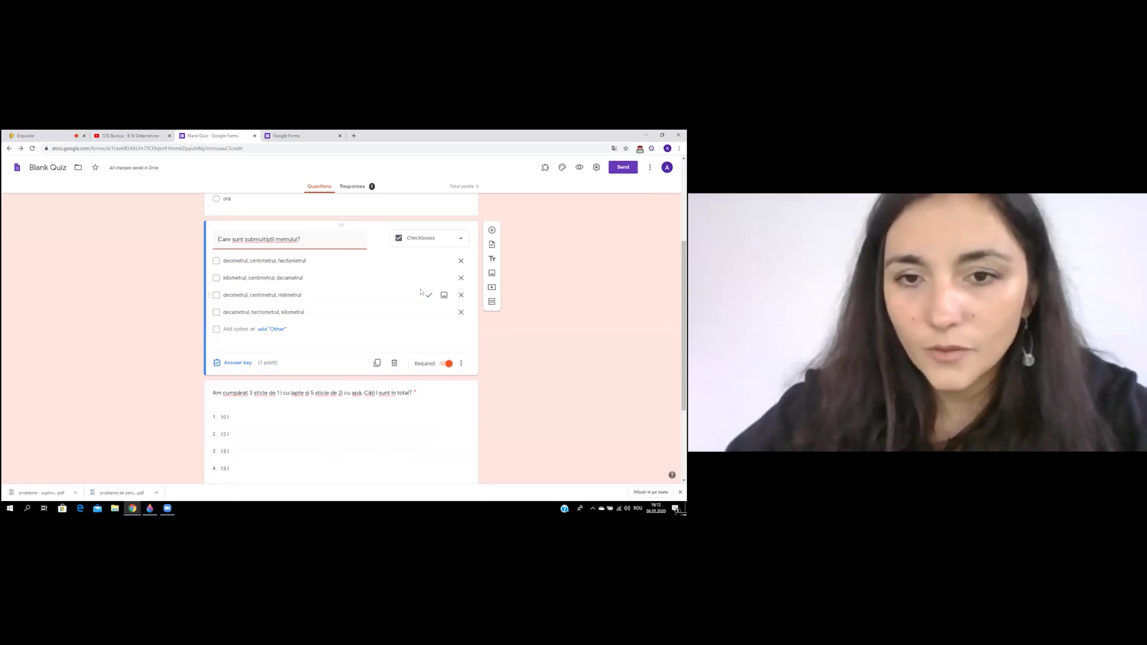
# - Examine the extra settings of the checkbox question, including response validation and shuffled option order
pyautogui.click(462, 363)
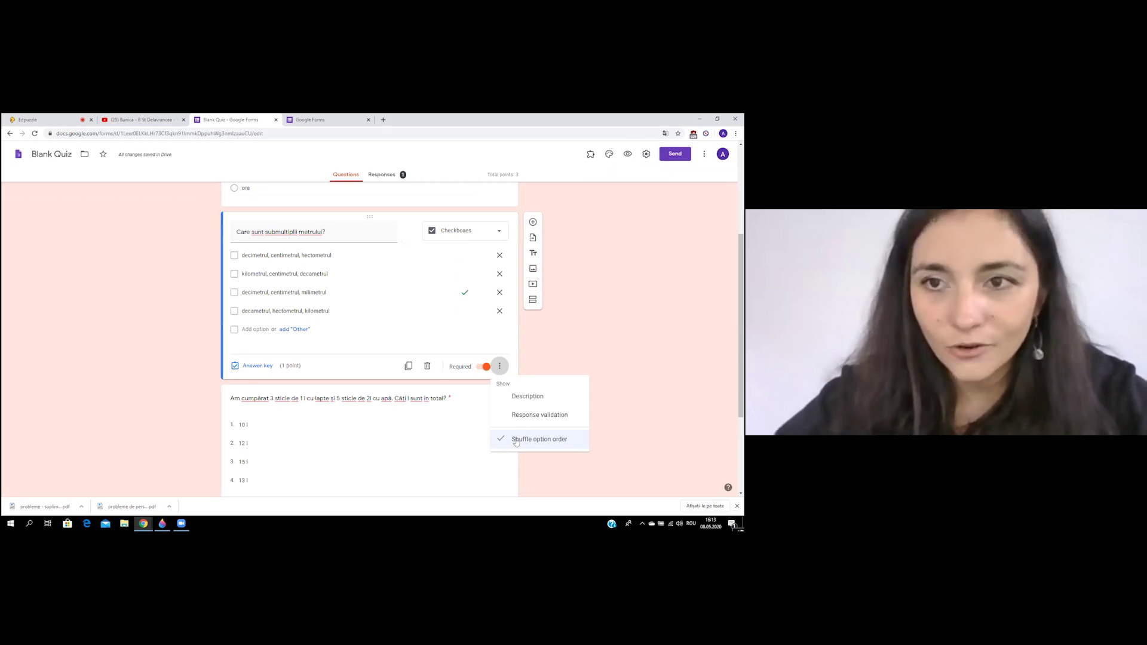
pyautogui.click(563, 329)
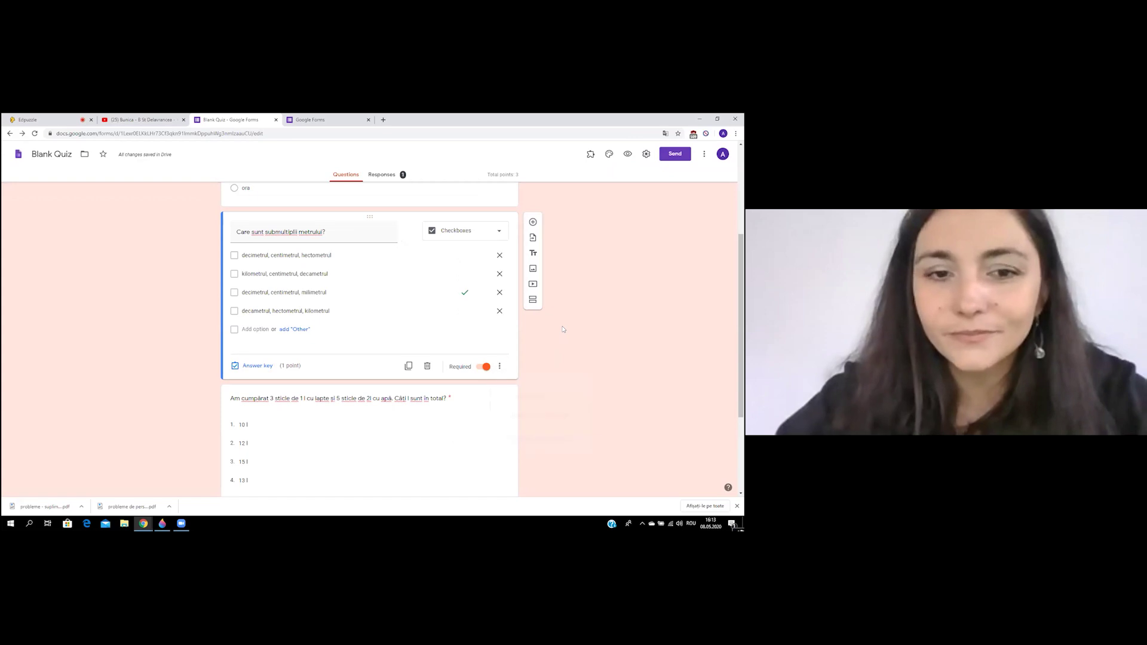
# - Review the dropdown question about the milk and water bottles, including its options and its answer key's correct answer, points and feedback
pyautogui.moveTo(741, 286); pyautogui.dragTo(744, 345)
pyautogui.scroll(-1, 744, 345)
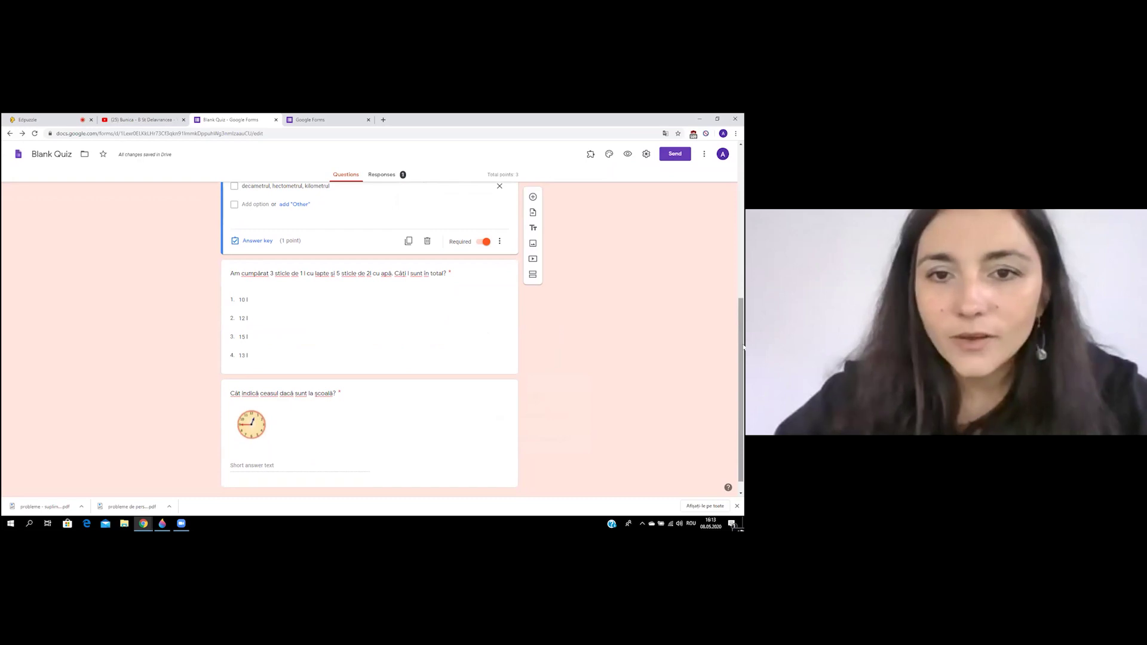
pyautogui.click(478, 273)
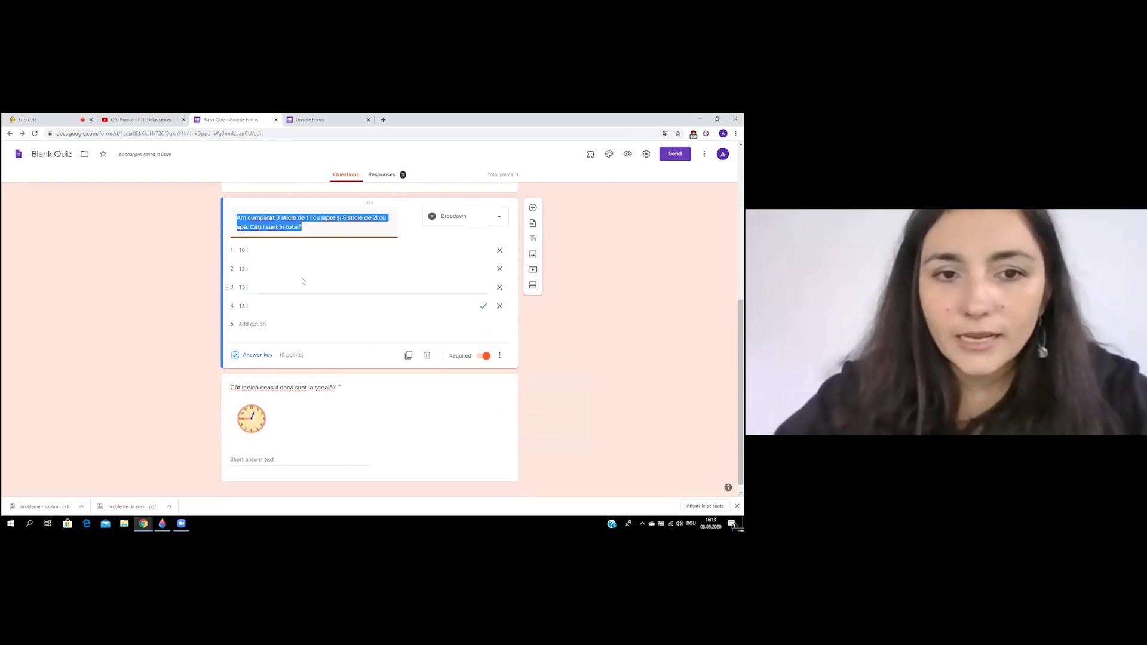
pyautogui.click(481, 251)
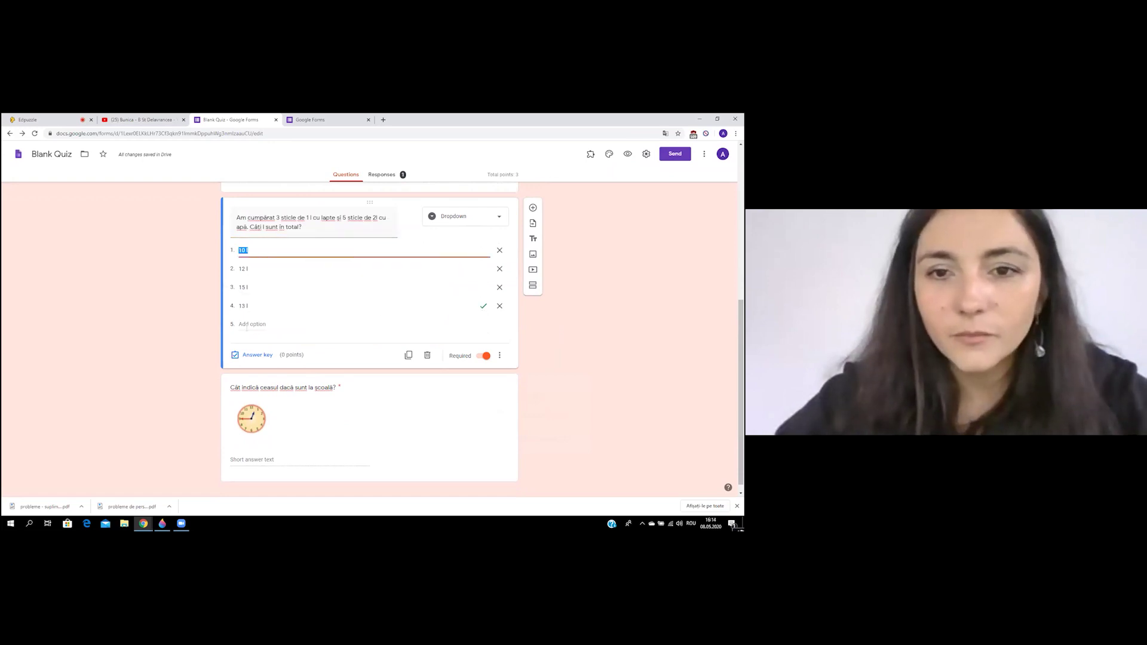
pyautogui.click(256, 355)
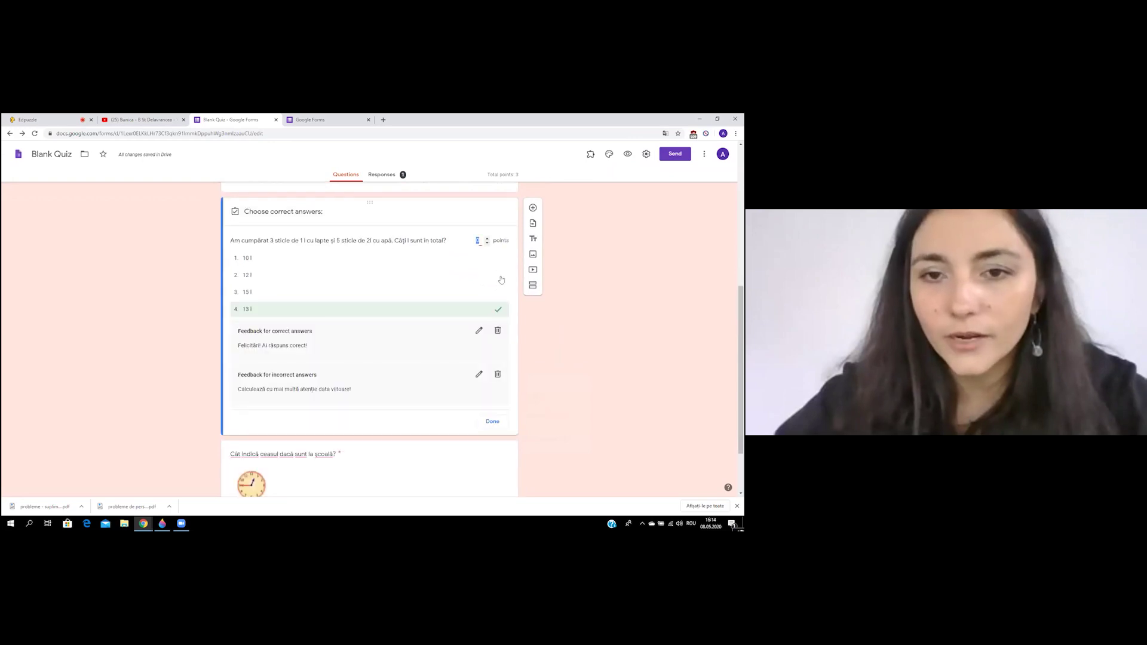
pyautogui.click(480, 298)
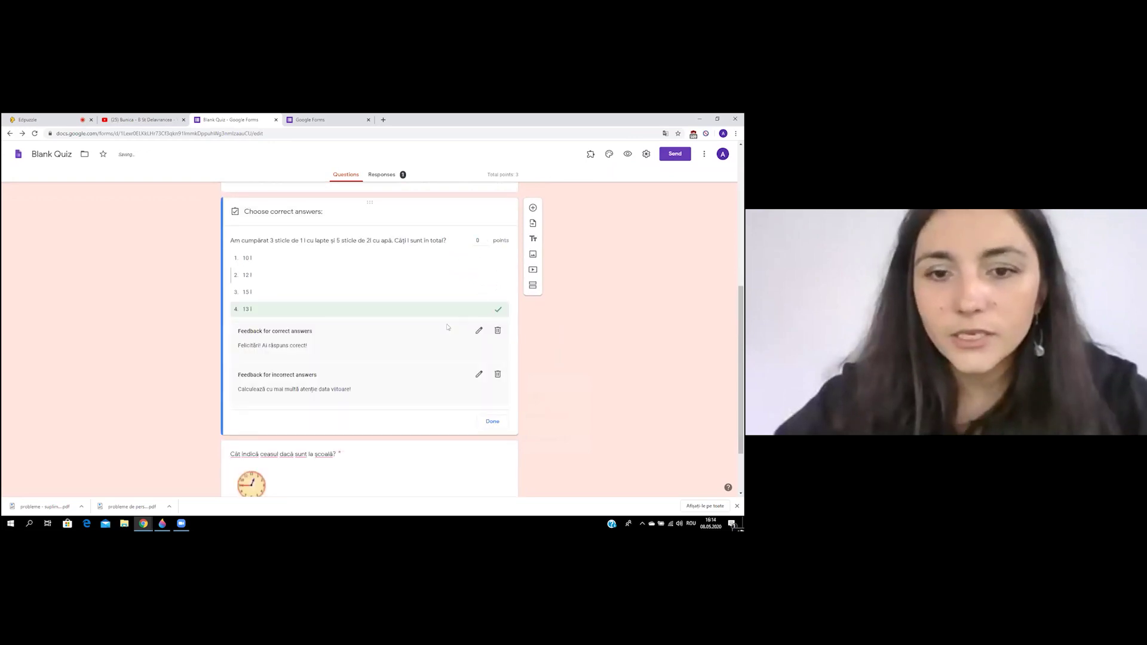
pyautogui.click(493, 422)
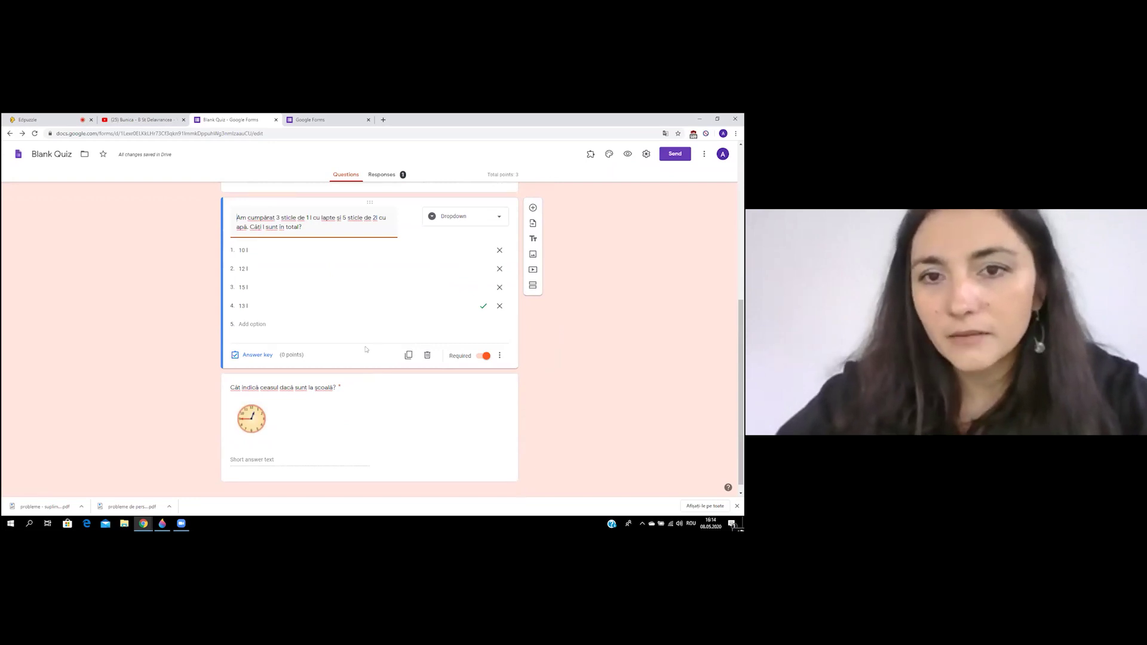
# - Open the short-answer clock question, add a blank question below it, and delete that new question
pyautogui.scroll(-1, 633, 283)
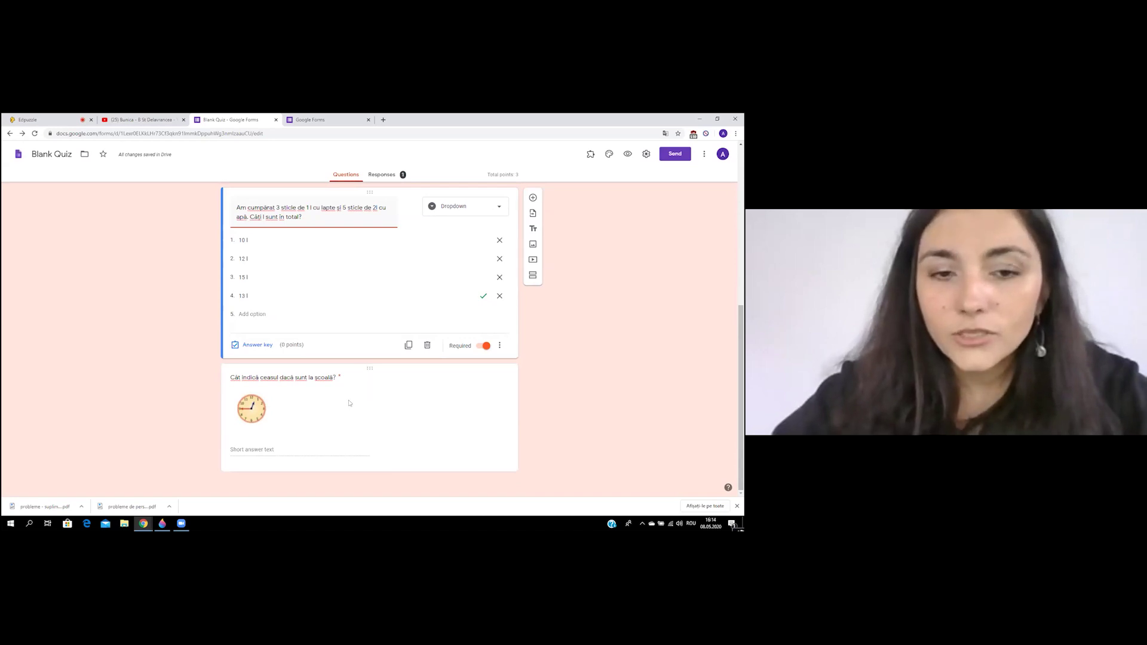
pyautogui.click(315, 418)
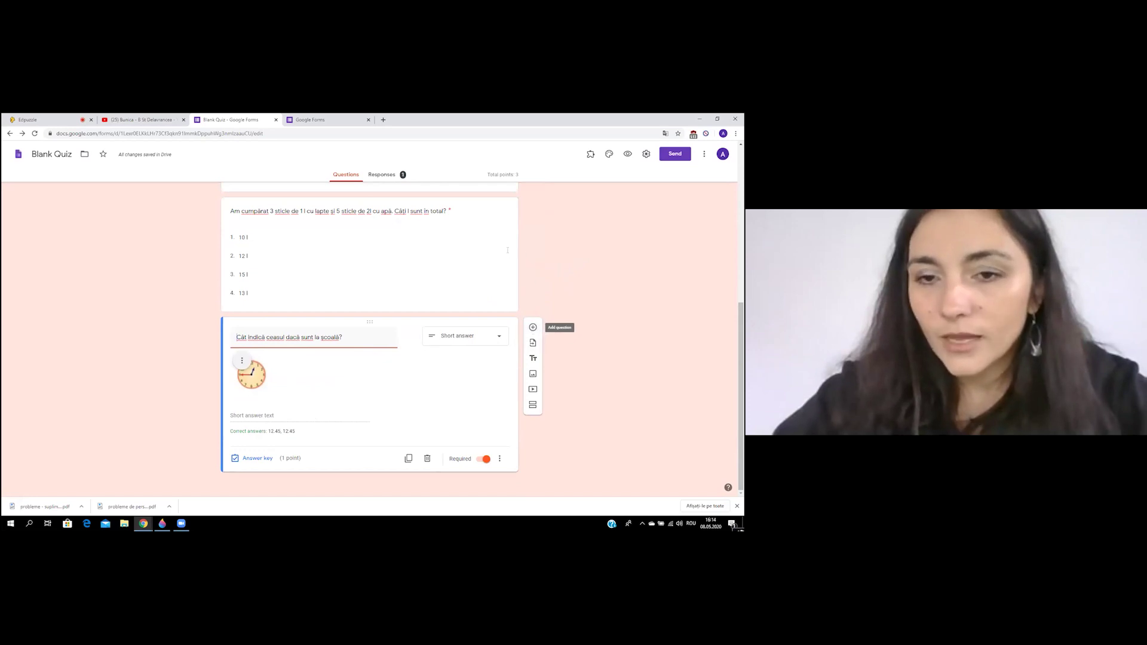
pyautogui.click(533, 327)
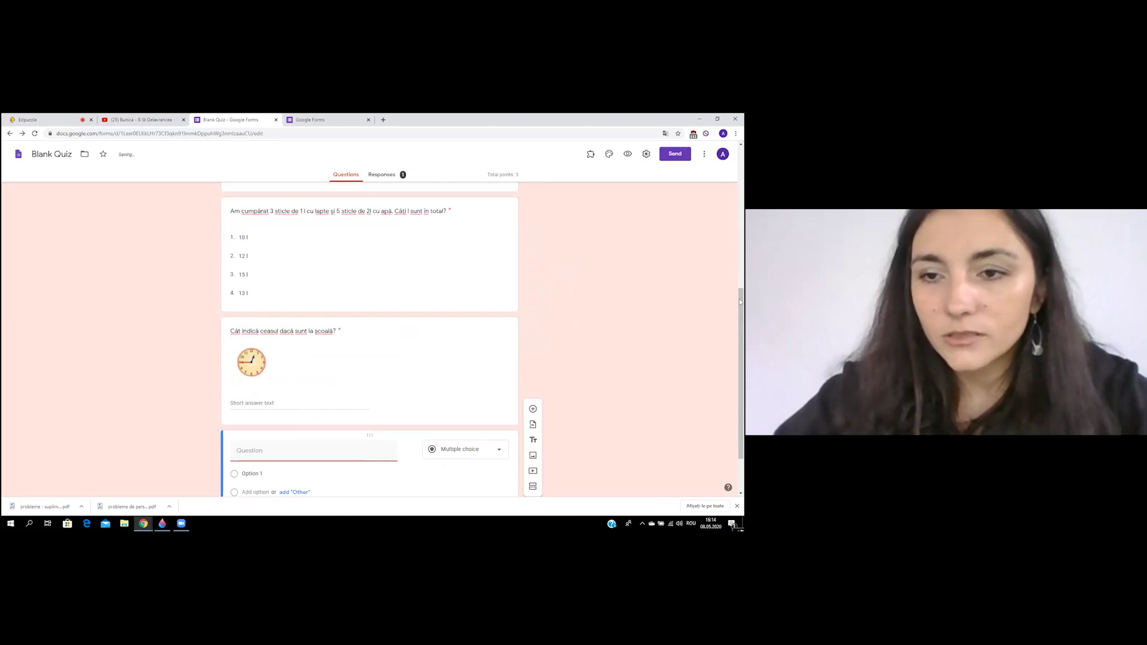
pyautogui.scroll(-2, 741, 329)
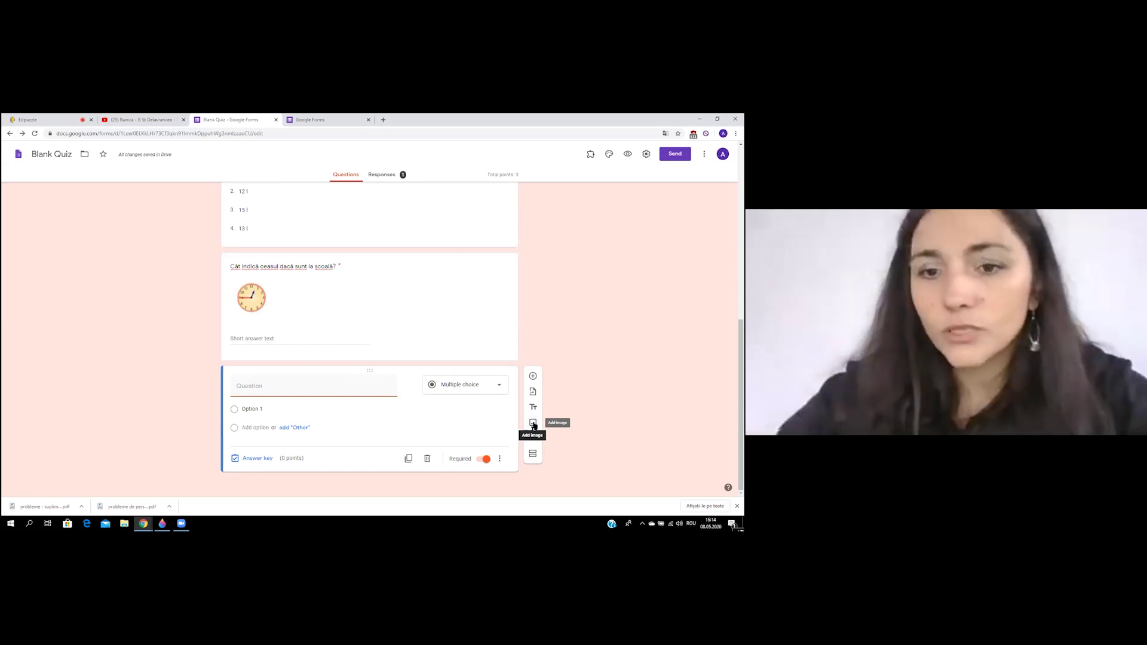
pyautogui.click(427, 459)
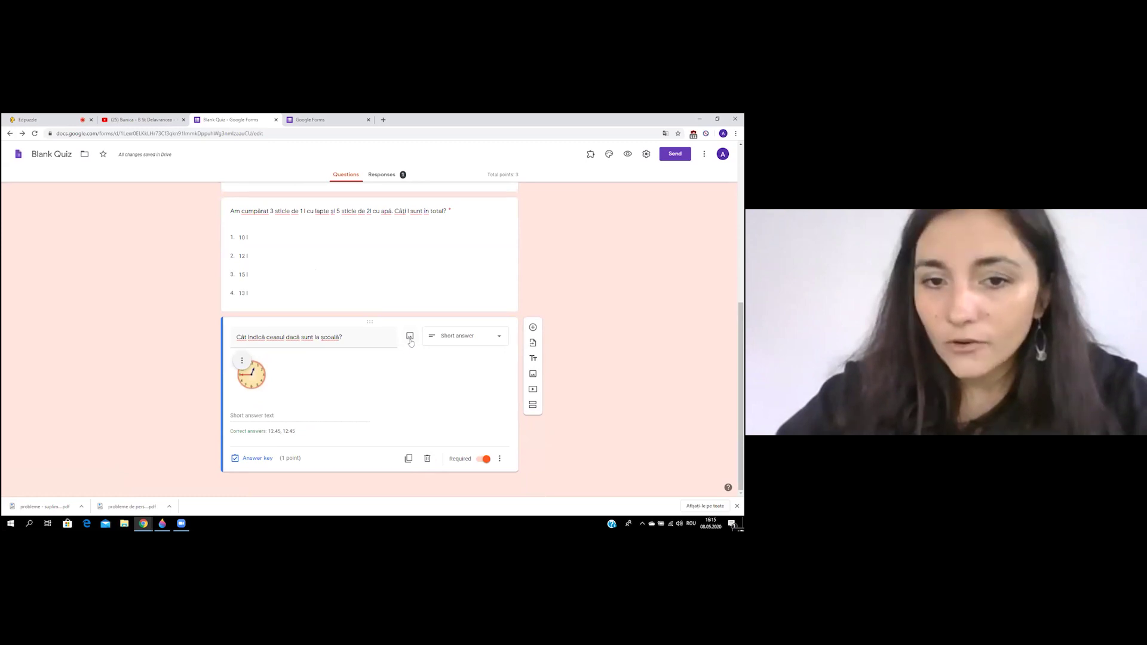
# - Review the clock question's image insertion sources and its answer key, including the accepted answers, points and feedback option
pyautogui.click(410, 337)
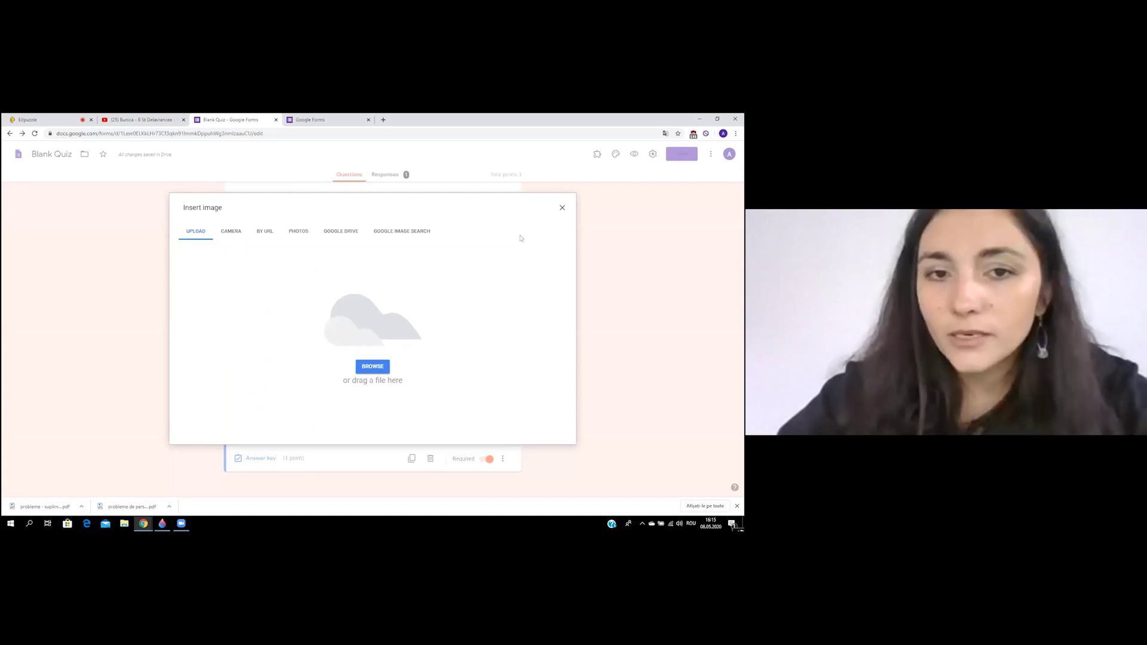
pyautogui.click(562, 208)
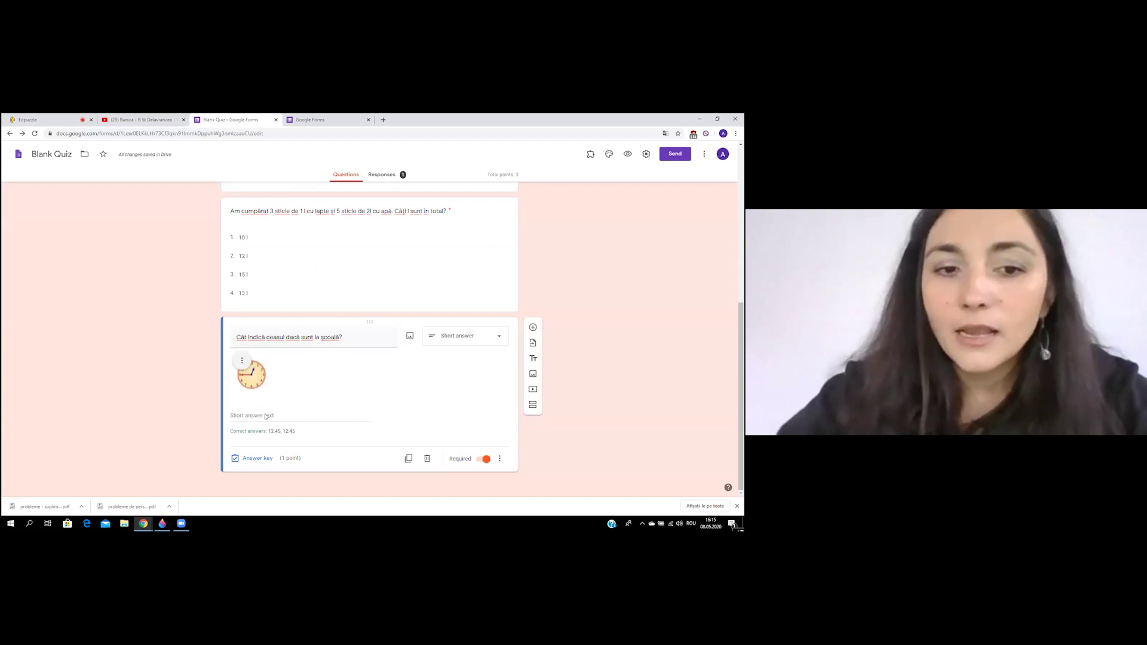
pyautogui.click(253, 458)
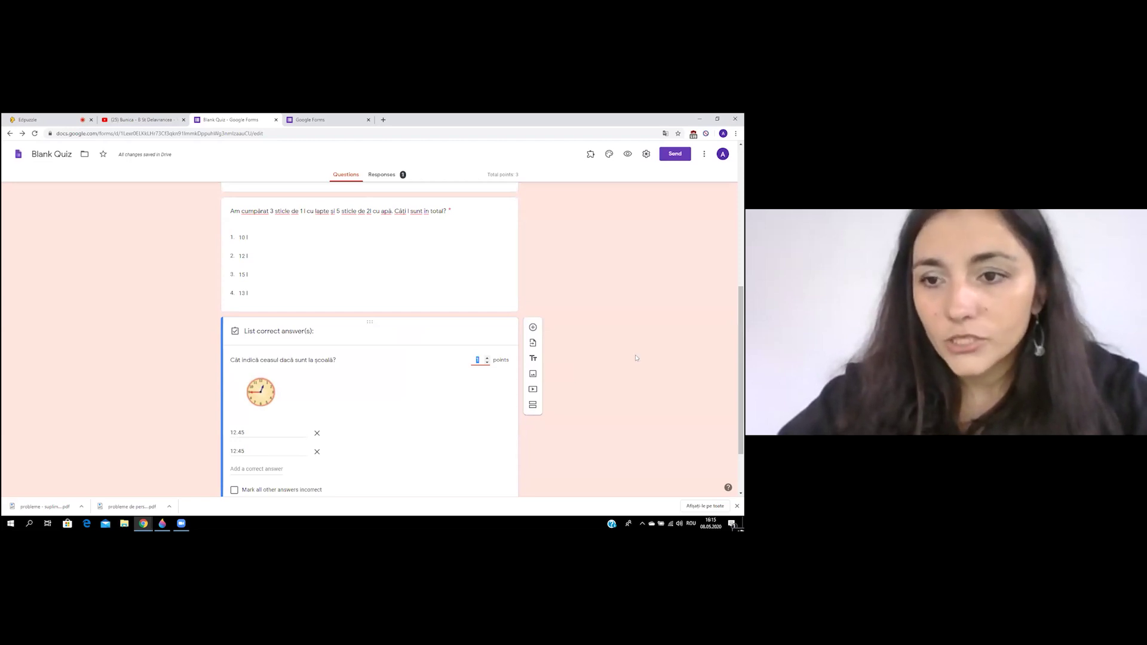
pyautogui.moveTo(737, 349); pyautogui.dragTo(738, 369)
pyautogui.scroll(-1, 738, 369)
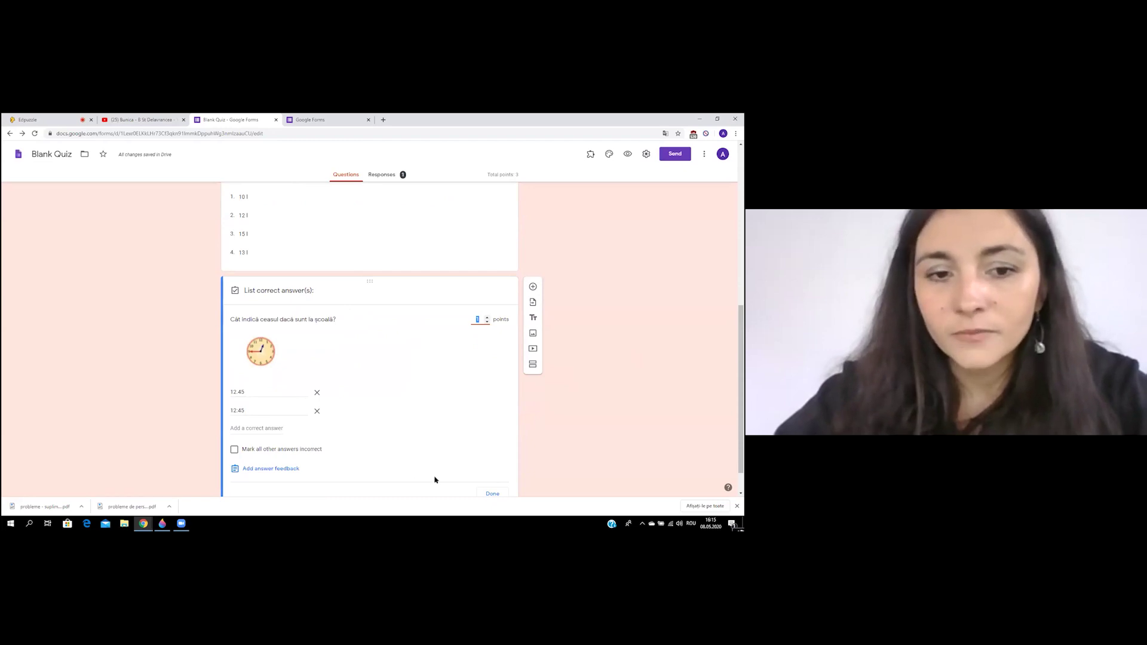
pyautogui.click(489, 493)
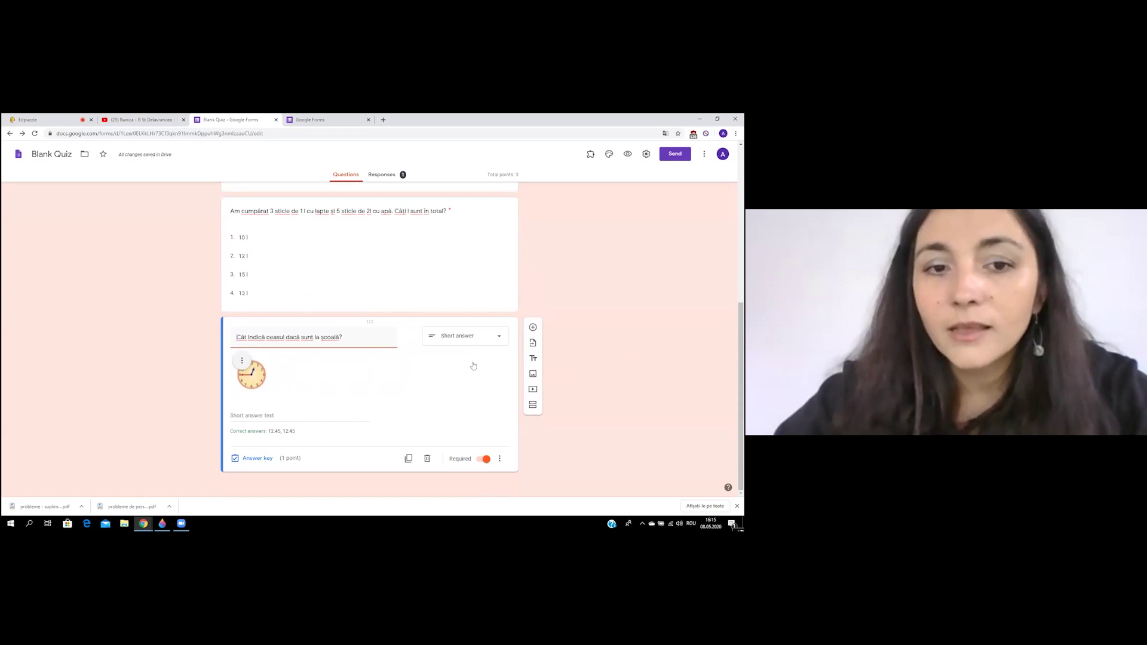
# - Add an untitled multiple-choice question below the clock question and give it three default options
pyautogui.click(470, 397)
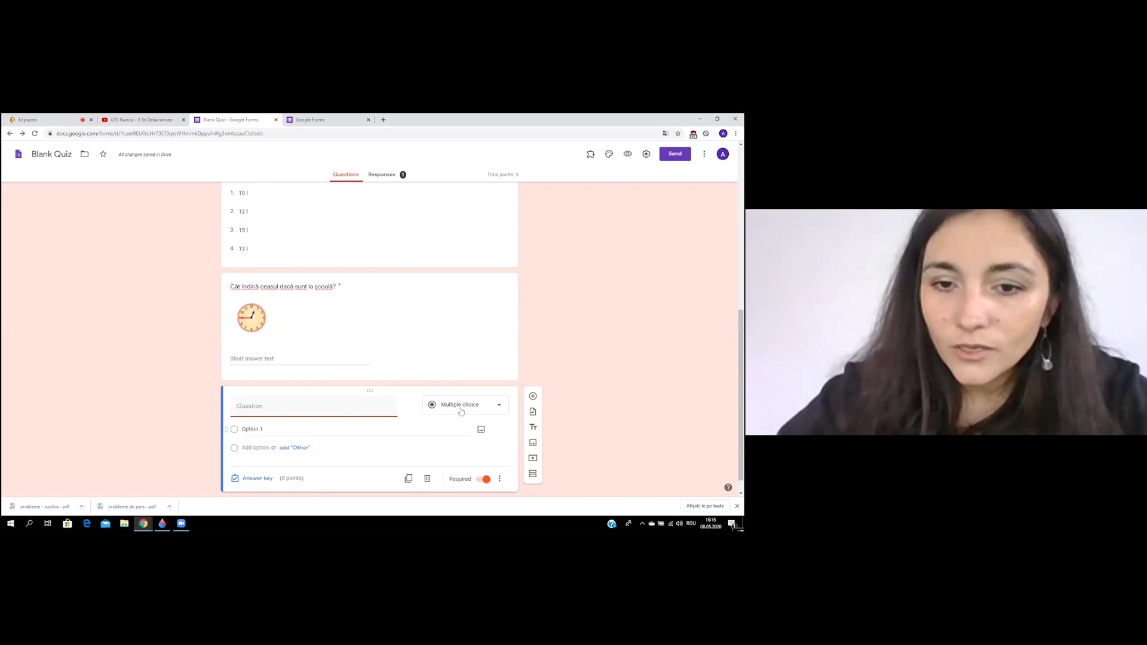
pyautogui.click(255, 448)
pyautogui.click(256, 466)
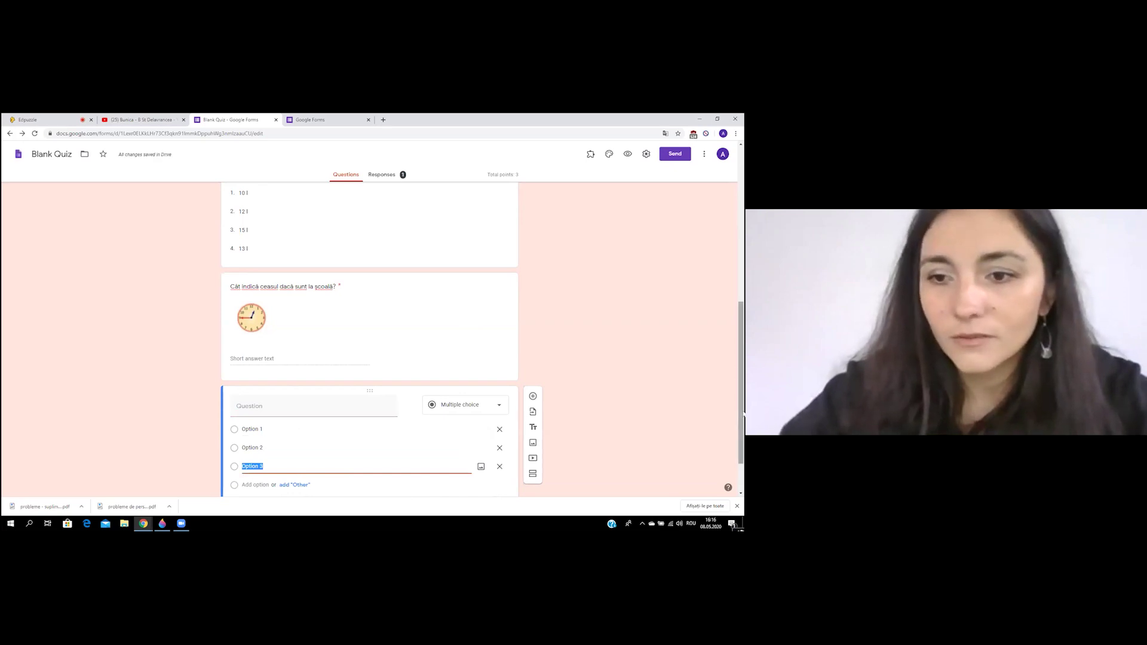
# - Set the quiz's theme color to light blue and keep the Basic font style
pyautogui.scroll(15, 744, 251)
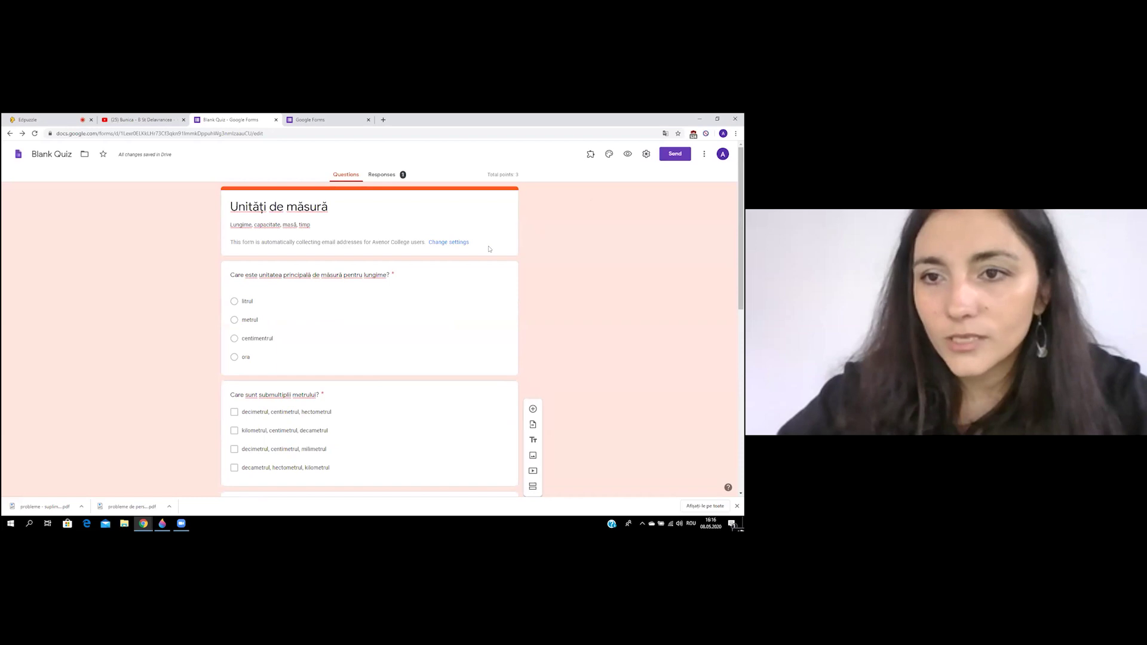
pyautogui.click(589, 155)
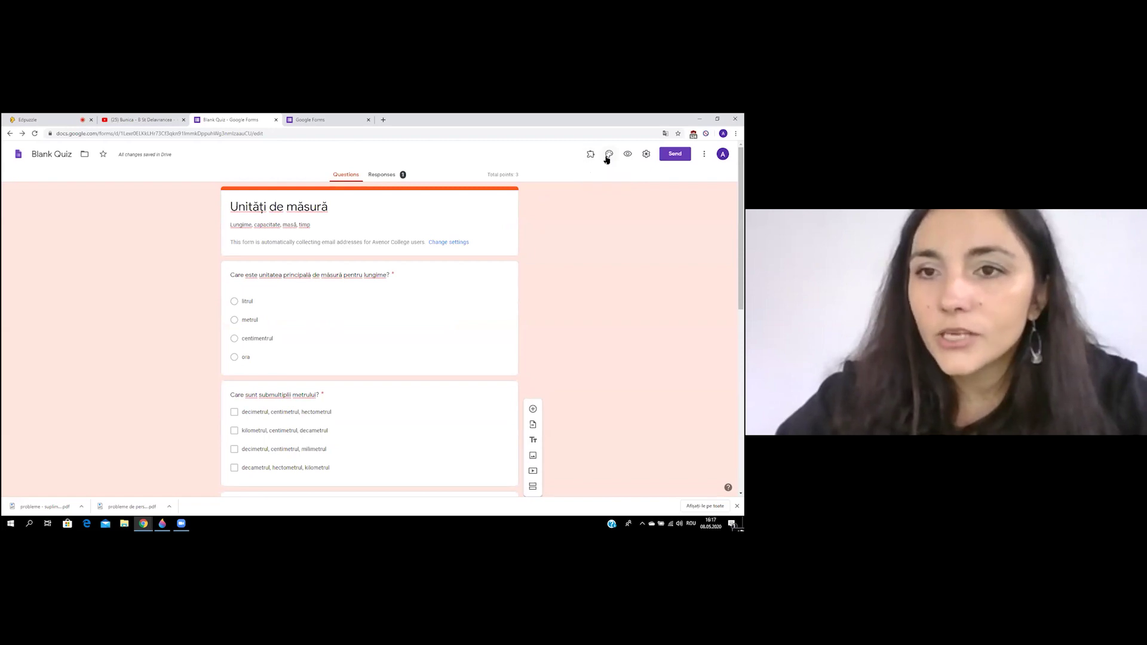
pyautogui.click(607, 158)
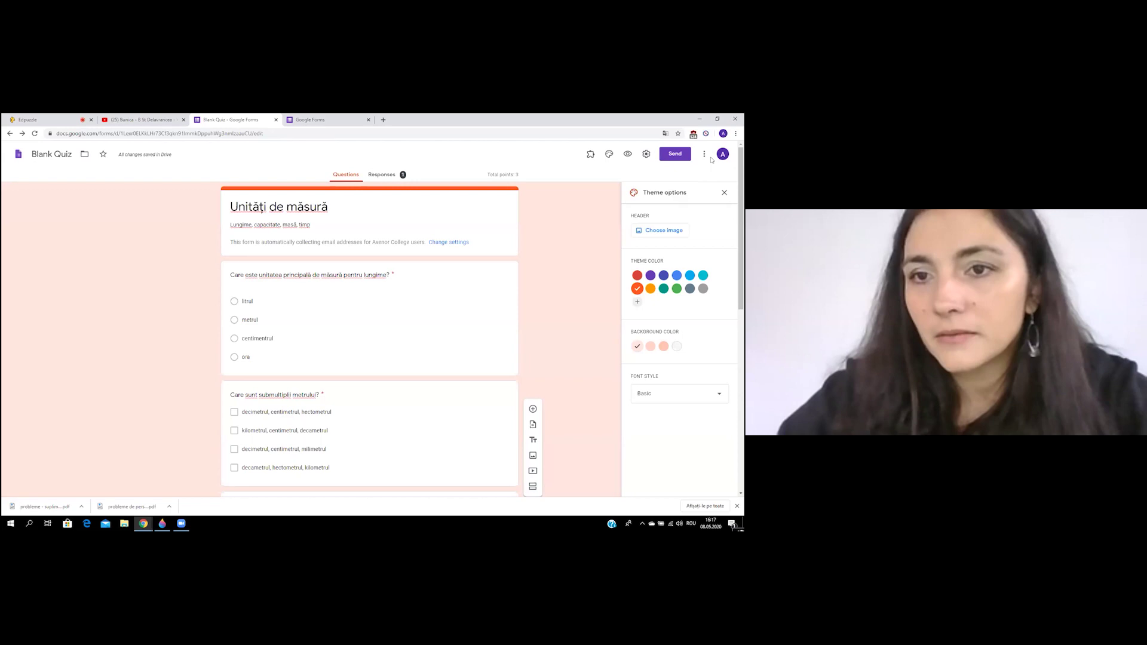
pyautogui.click(650, 276)
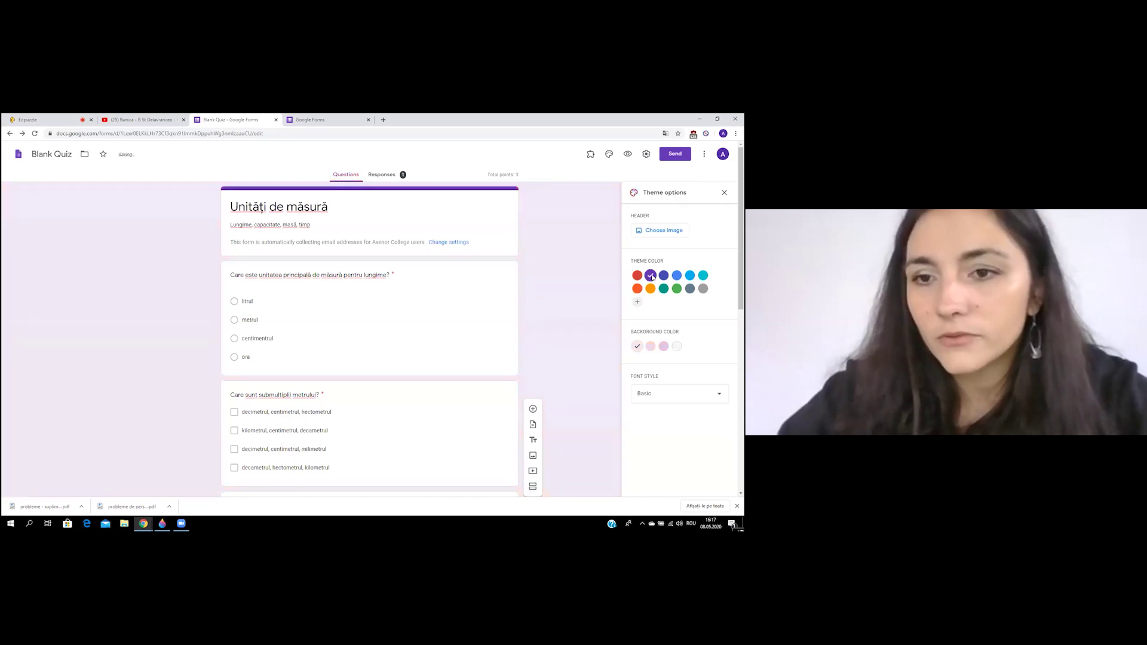
pyautogui.click(690, 276)
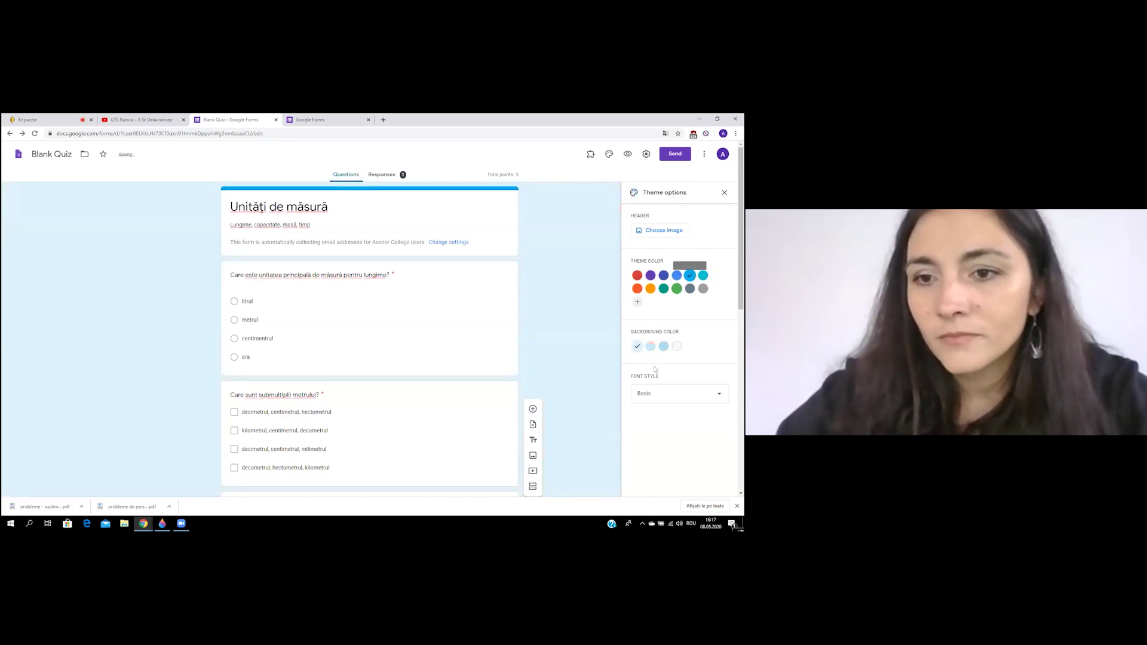
pyautogui.click(652, 397)
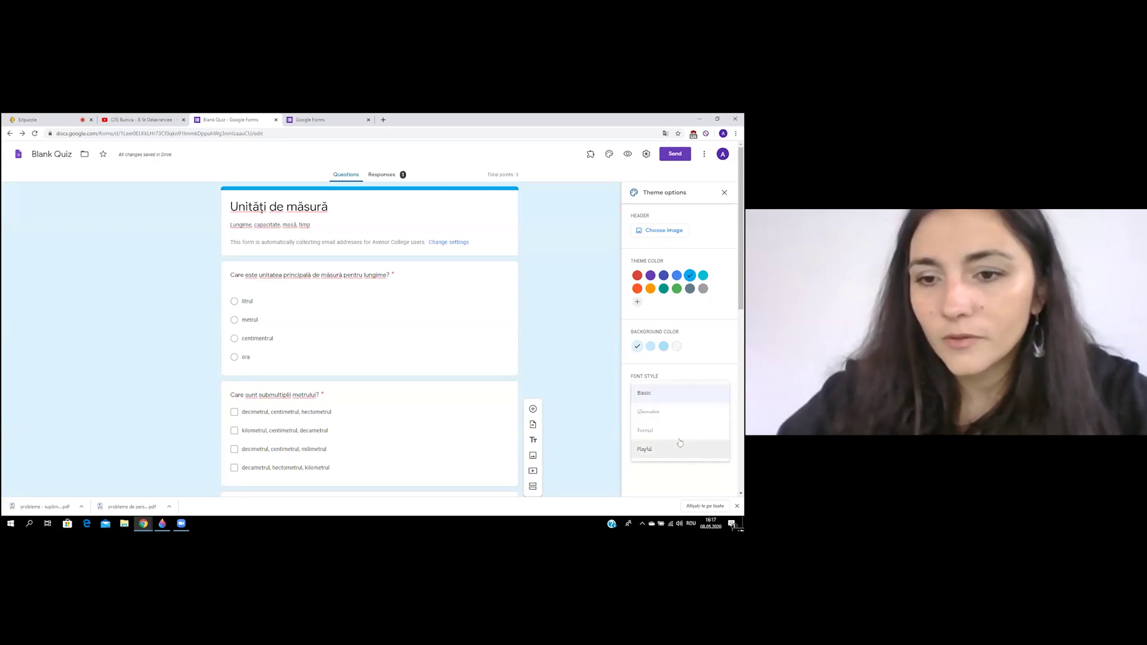
pyautogui.click(673, 396)
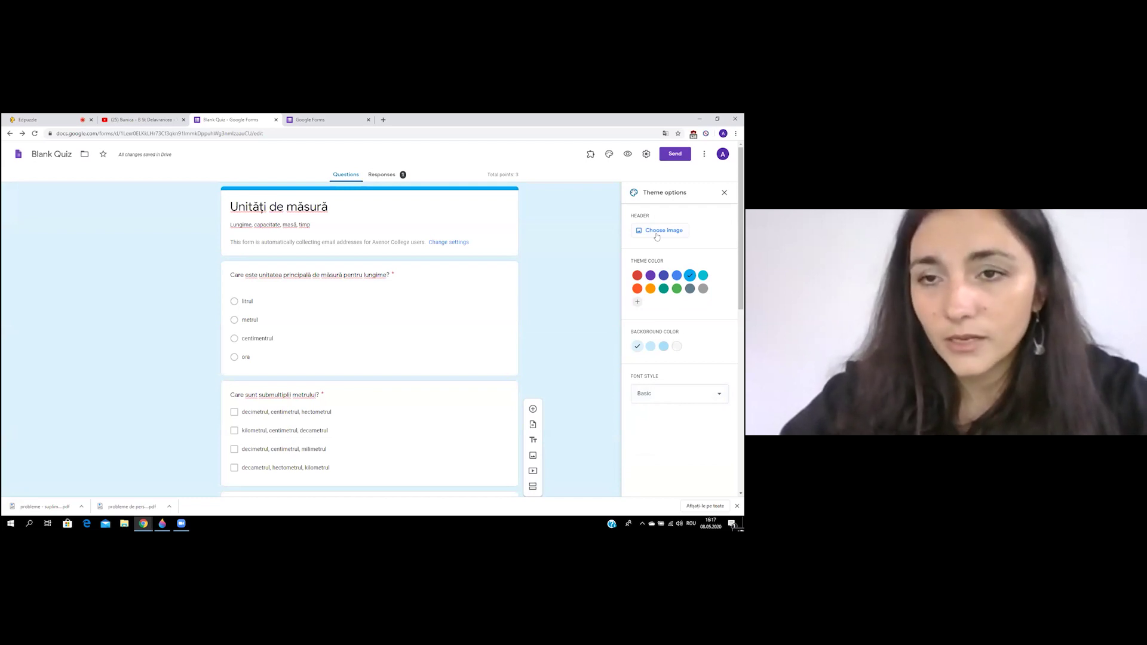
pyautogui.click(725, 193)
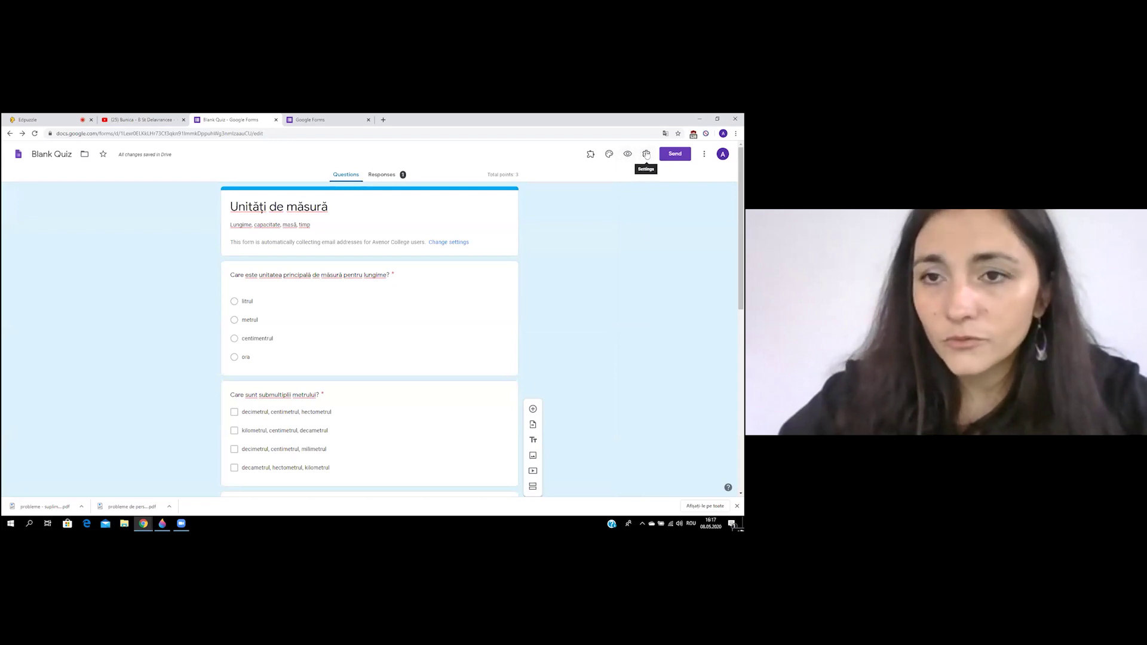
# - Review the form's General, Presentation and Quizzes settings, and leave them without saving
pyautogui.click(646, 154)
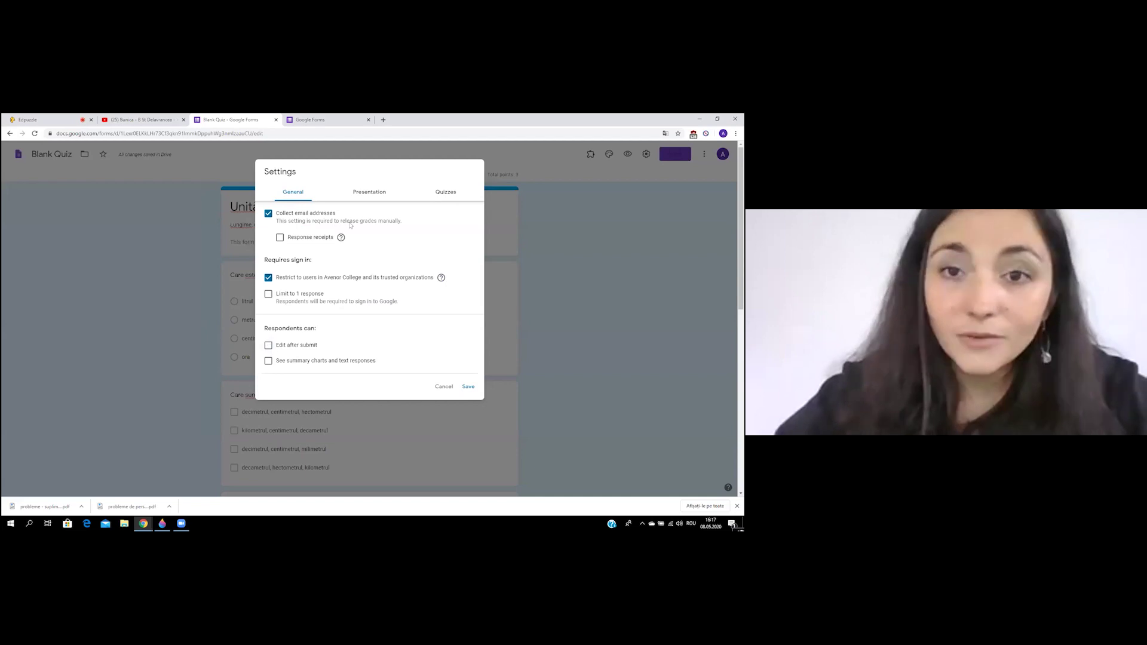
pyautogui.click(374, 195)
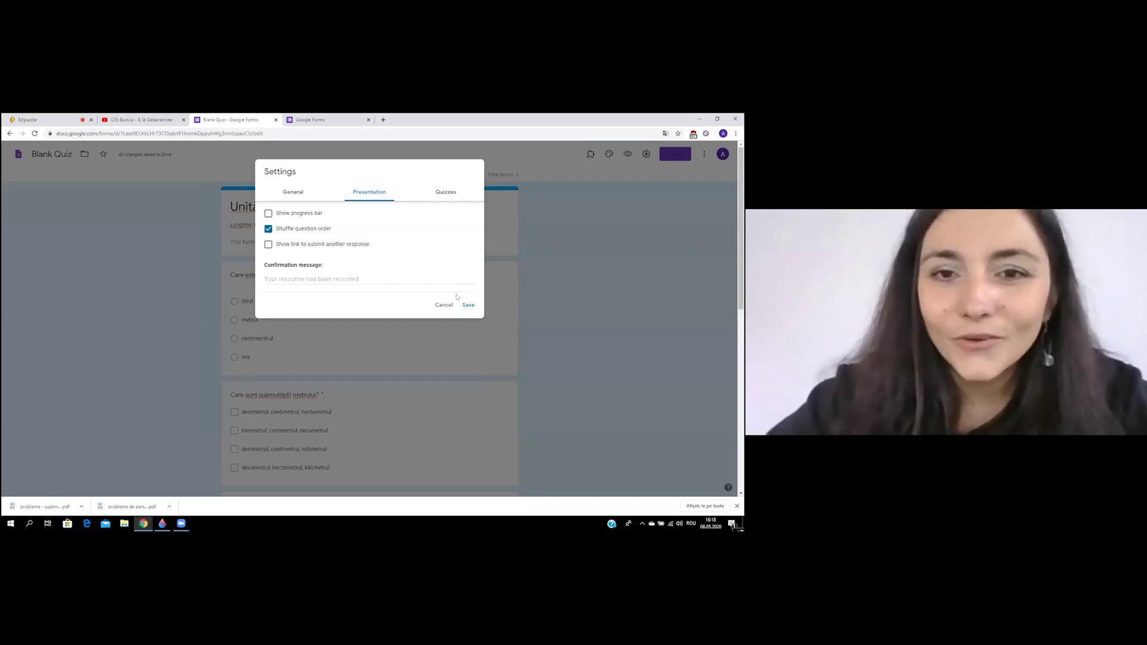
pyautogui.click(451, 192)
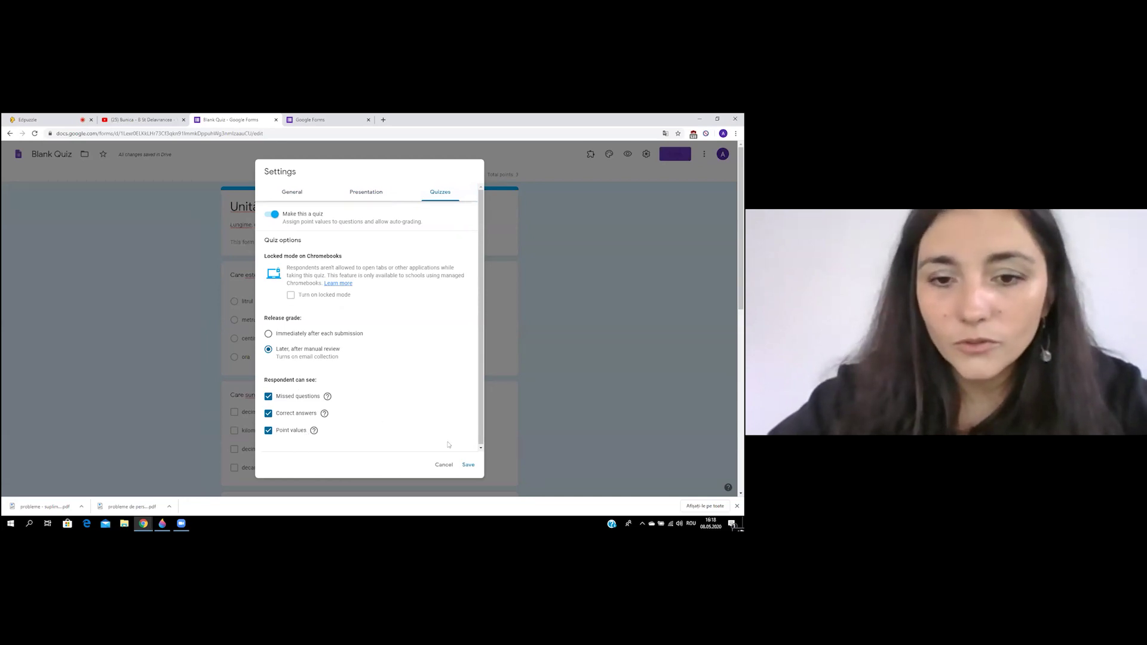
pyautogui.click(443, 464)
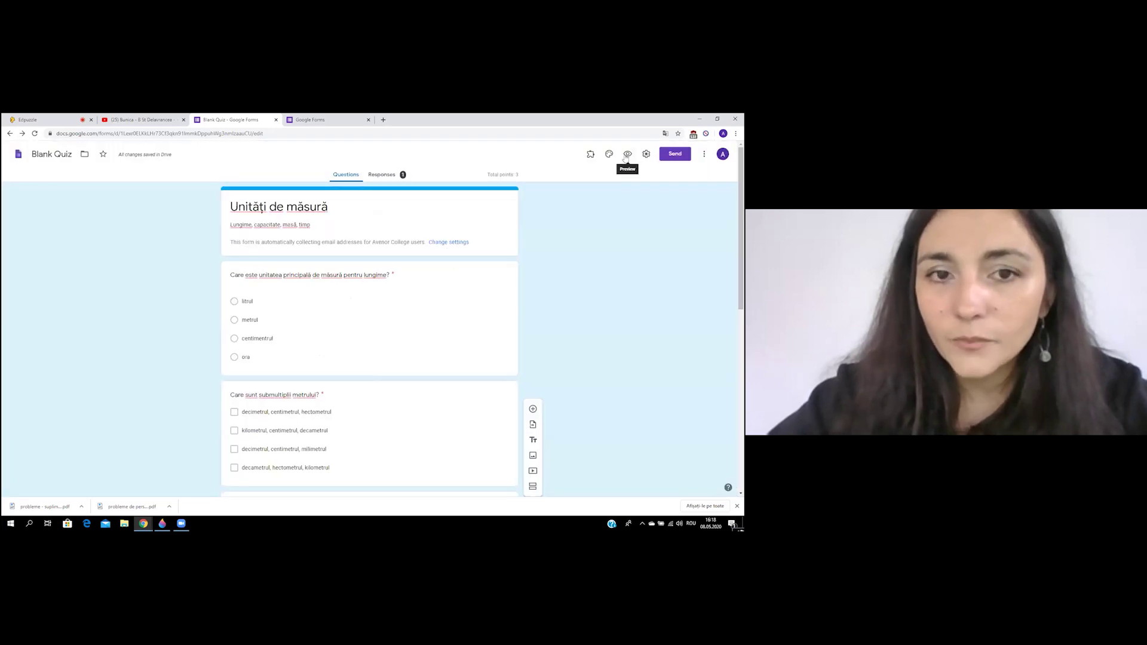
# - Preview the quiz as respondents see it and look through all of its questions
pyautogui.click(627, 154)
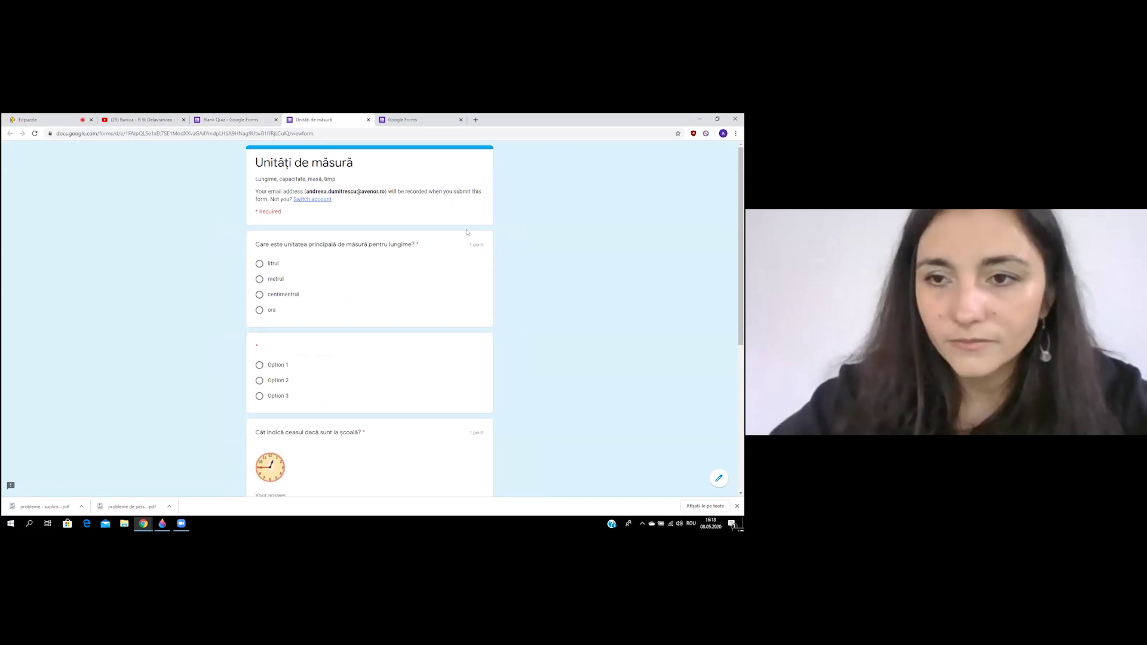
pyautogui.moveTo(743, 230); pyautogui.dragTo(743, 308)
pyautogui.scroll(-2, 743, 308)
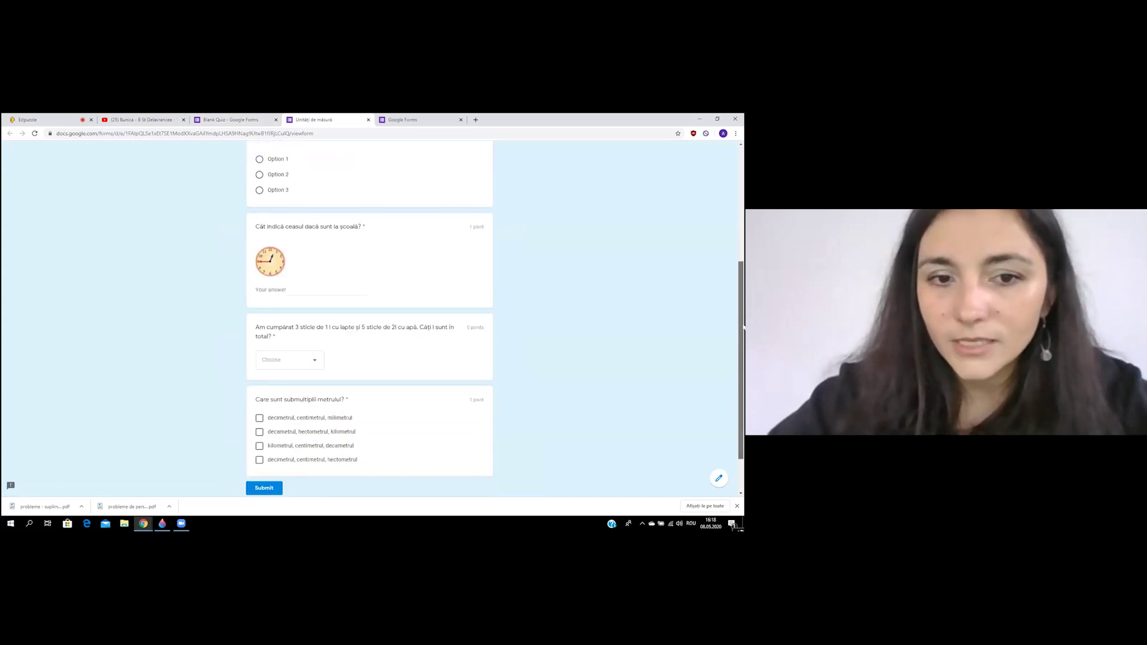
pyautogui.scroll(2, 743, 308)
pyautogui.scroll(-2, 744, 308)
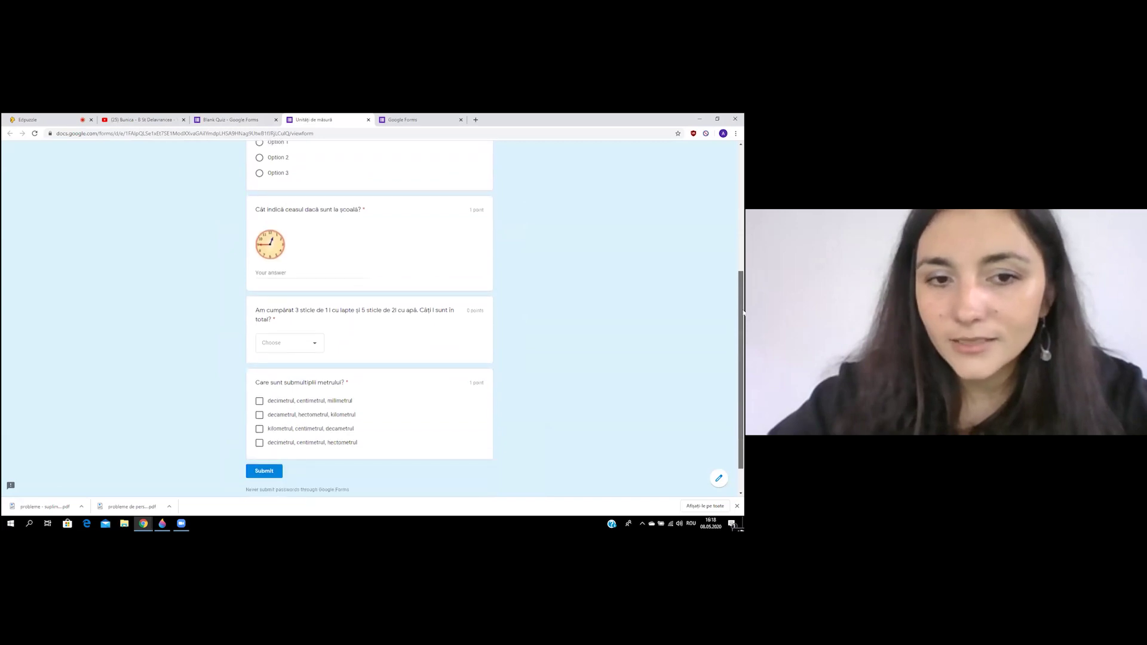
pyautogui.scroll(1, 740, 272)
pyautogui.scroll(3, 740, 272)
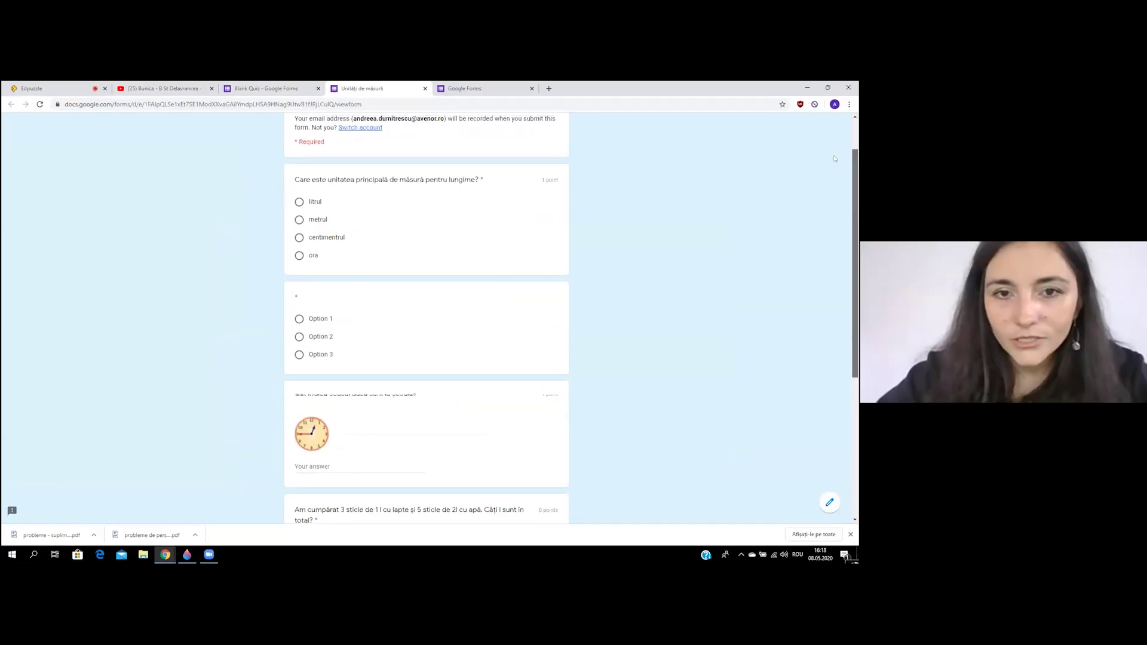
pyautogui.scroll(-3, 835, 158)
pyautogui.scroll(4, 777, 138)
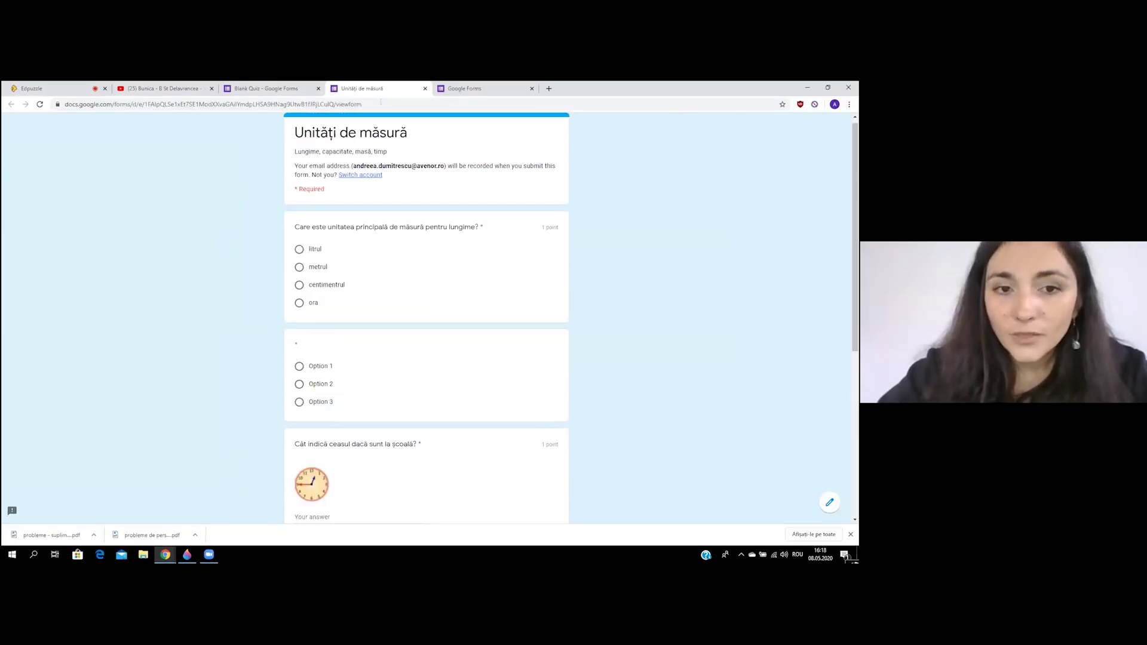
# - Return to the quiz editor, examine the email and link sending options with a shortened URL, and close them without sending
pyautogui.hotkey('ctrl', 'shift', 'Tab')
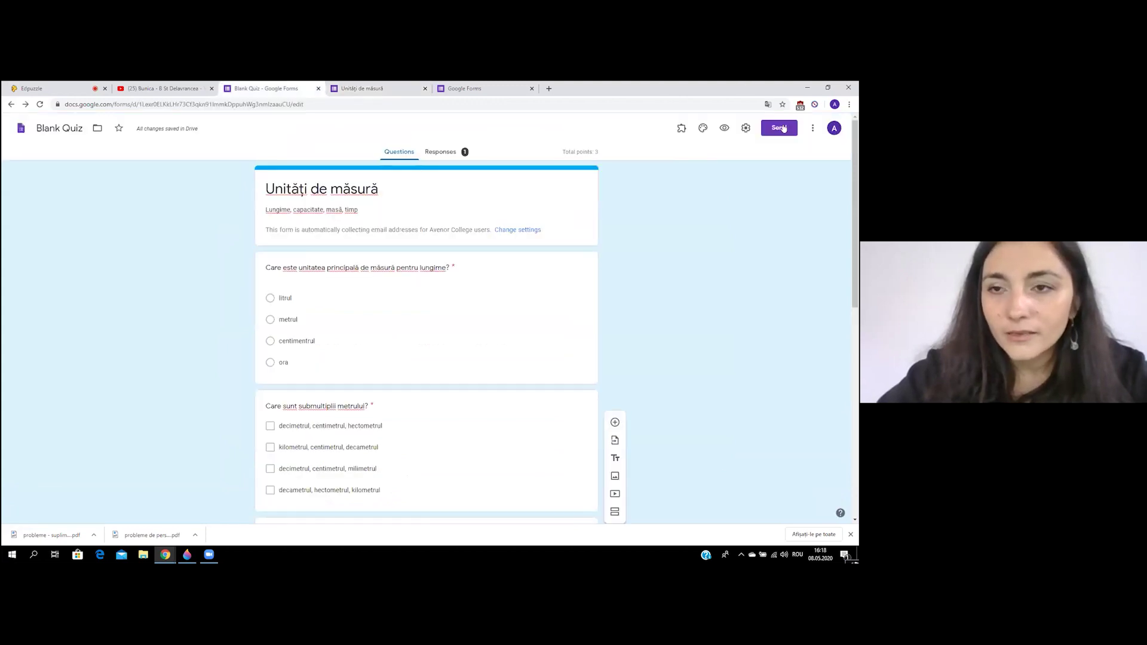
pyautogui.click(782, 128)
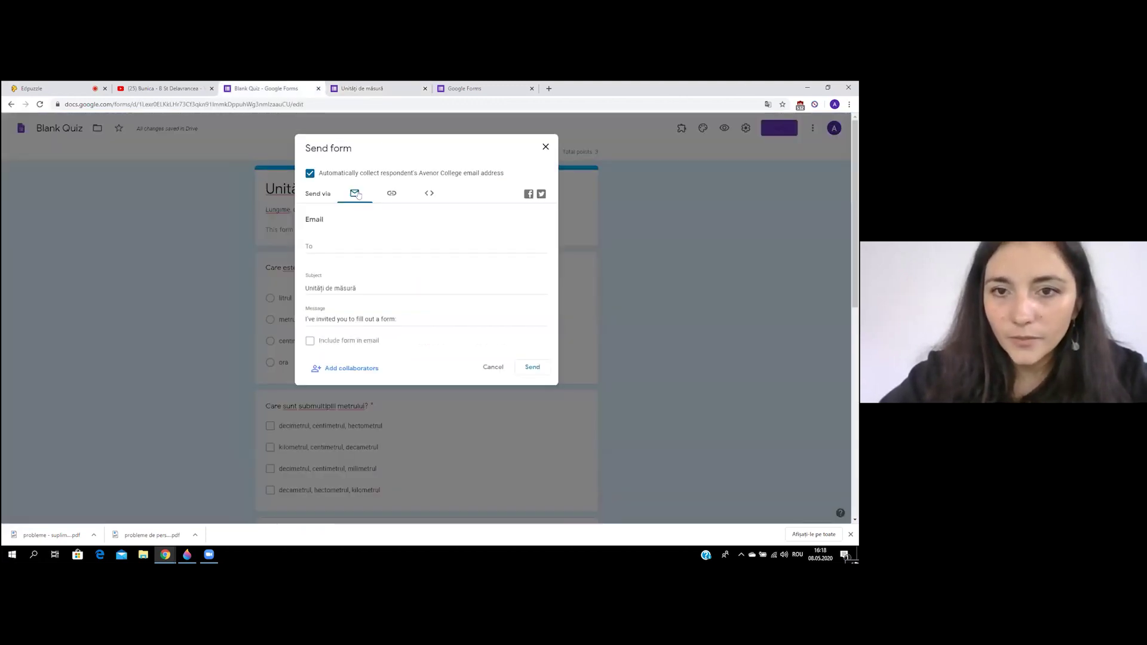
pyautogui.click(392, 193)
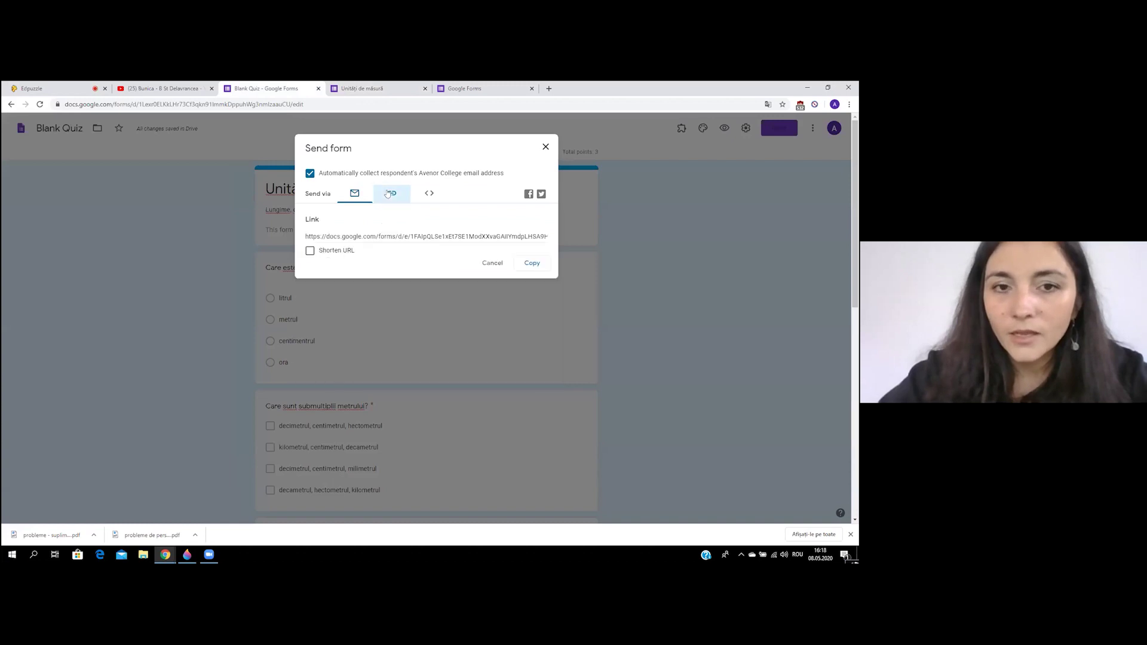
pyautogui.click(310, 251)
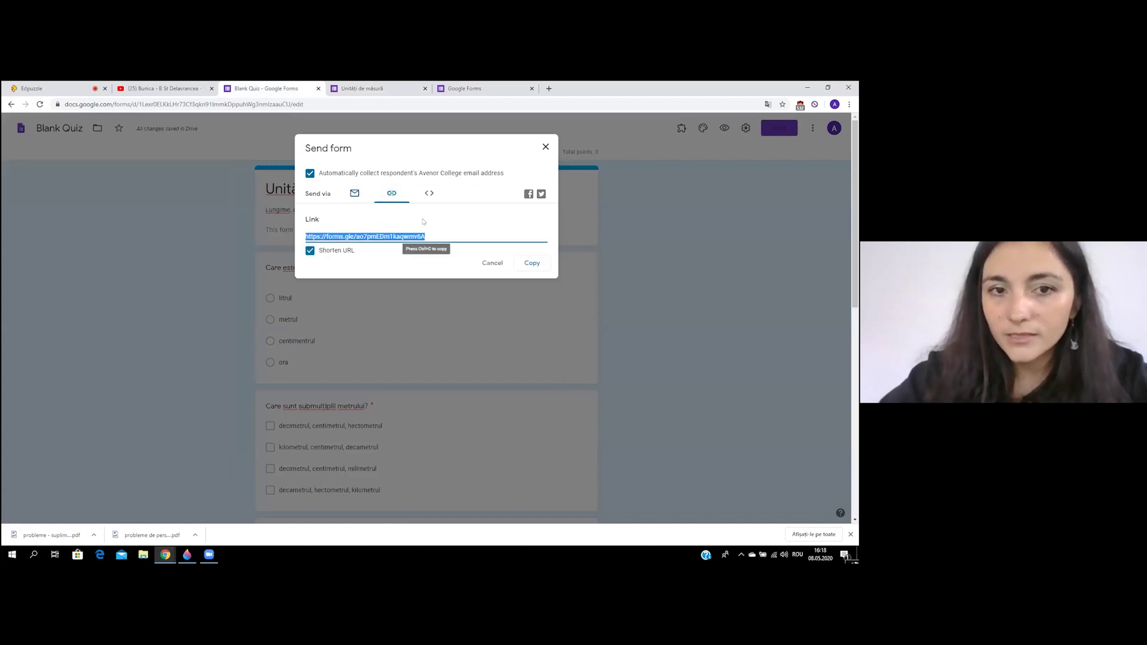
pyautogui.click(547, 144)
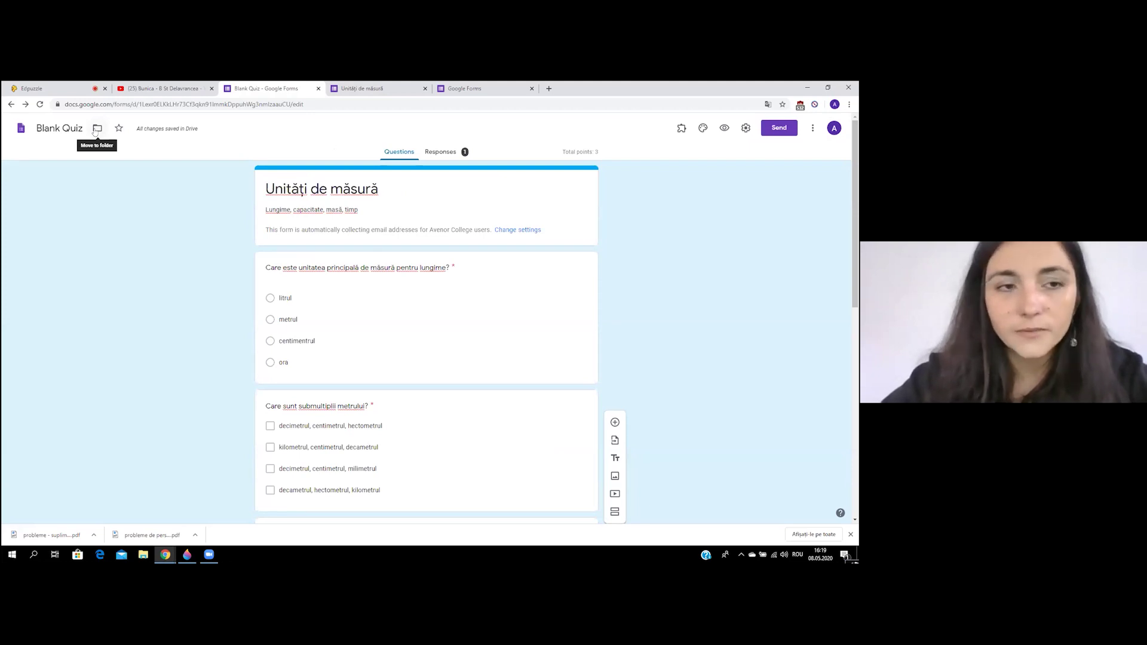
# - Move the quiz from its current folder to the "Grade 3 - Alfa" folder inside Classroom and accept the access change
pyautogui.click(97, 129)
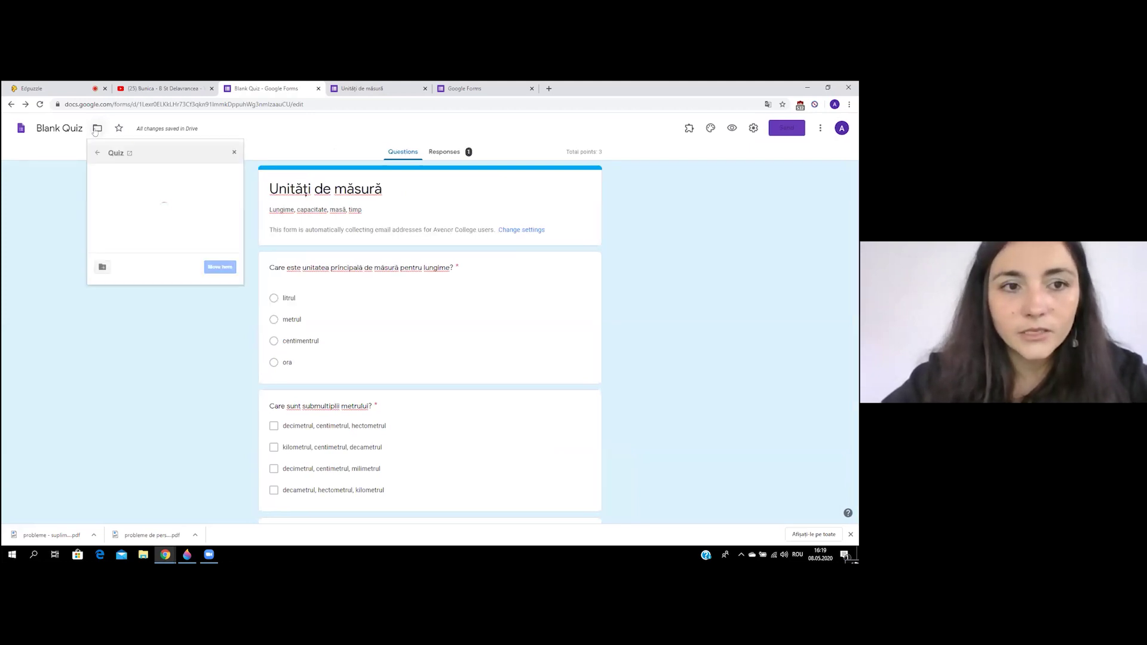
pyautogui.click(95, 153)
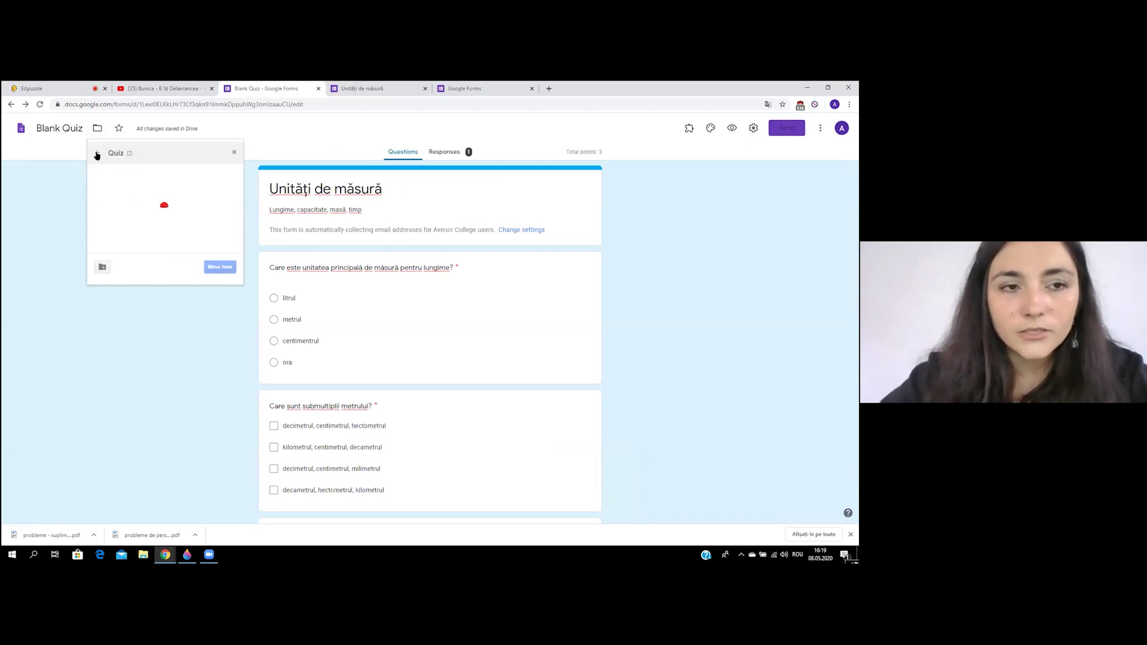
pyautogui.click(96, 153)
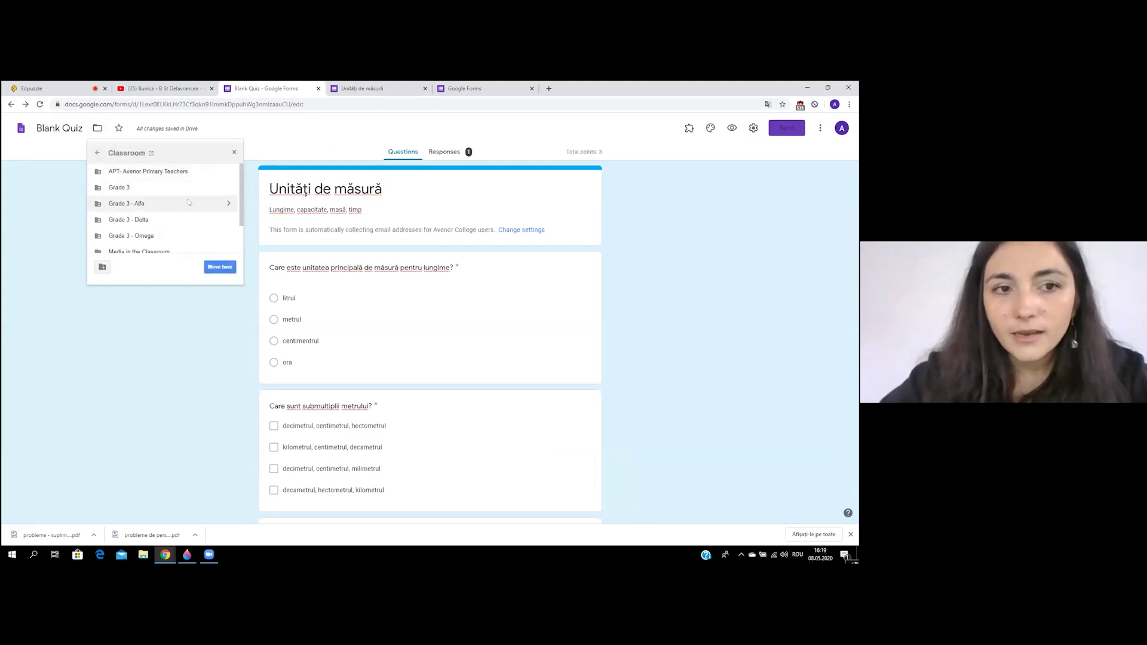
pyautogui.click(218, 202)
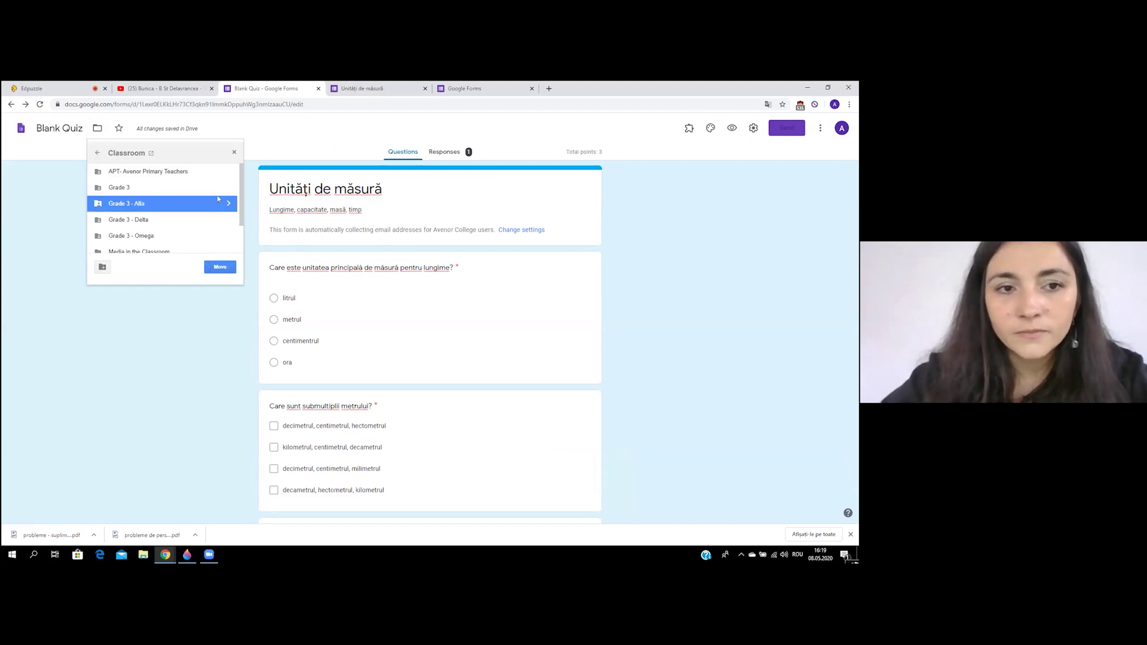
pyautogui.click(219, 266)
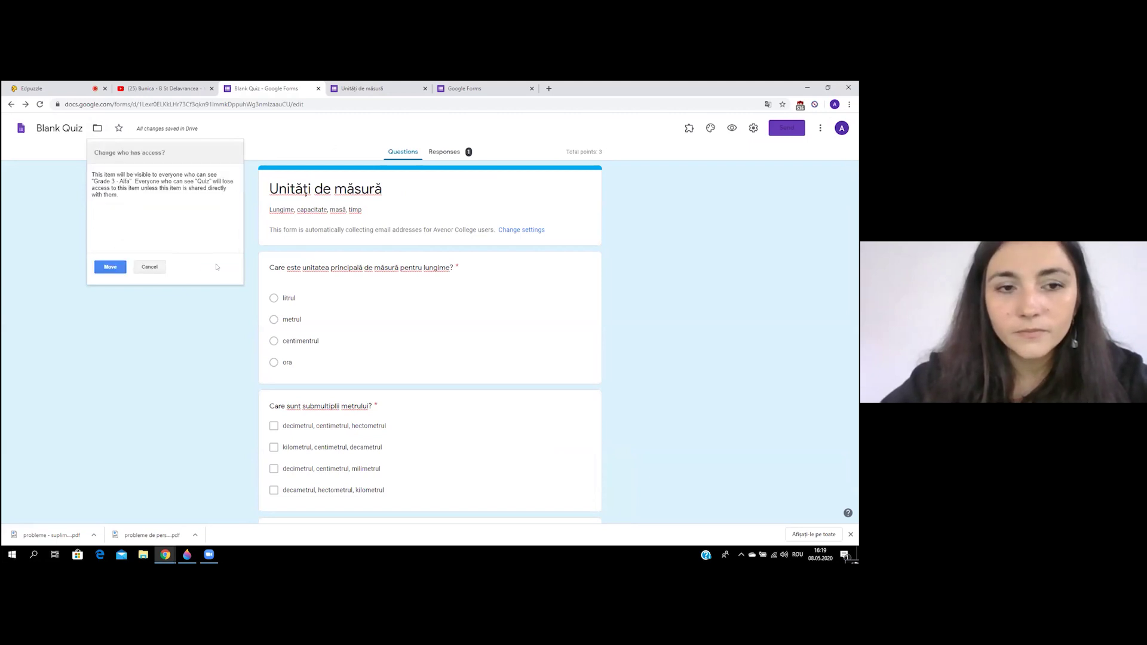
pyautogui.click(110, 267)
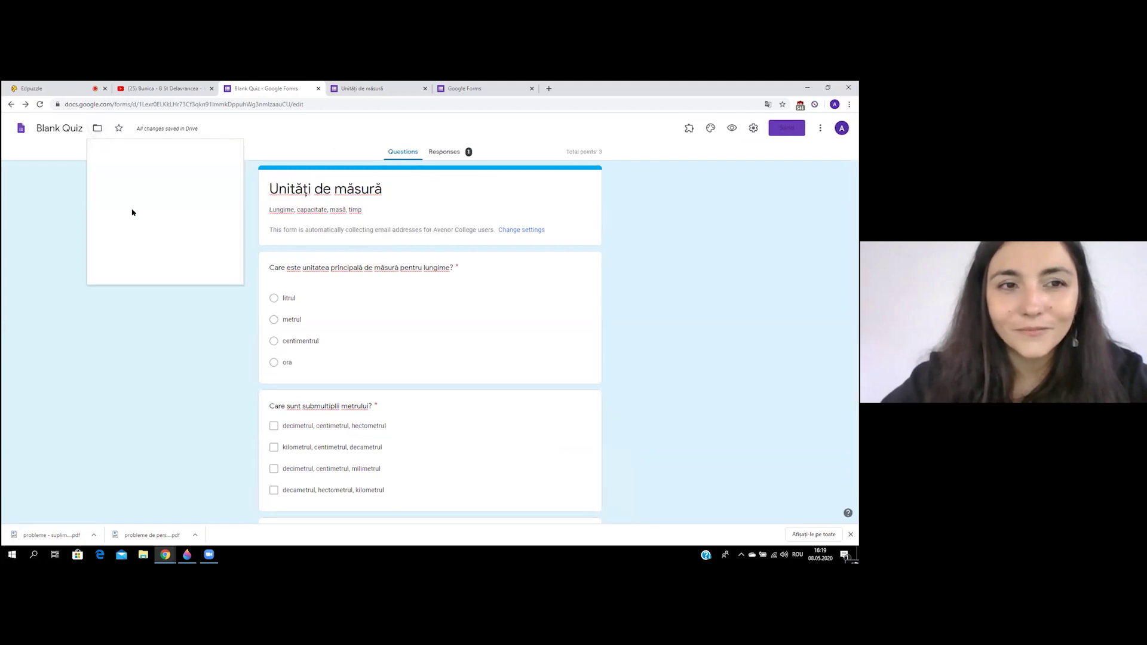
# - Browse the move destinations to the "Quiz" folder inside Classroom's "Grade 3 - Alfa" folder, and close the folder chooser
pyautogui.click(97, 153)
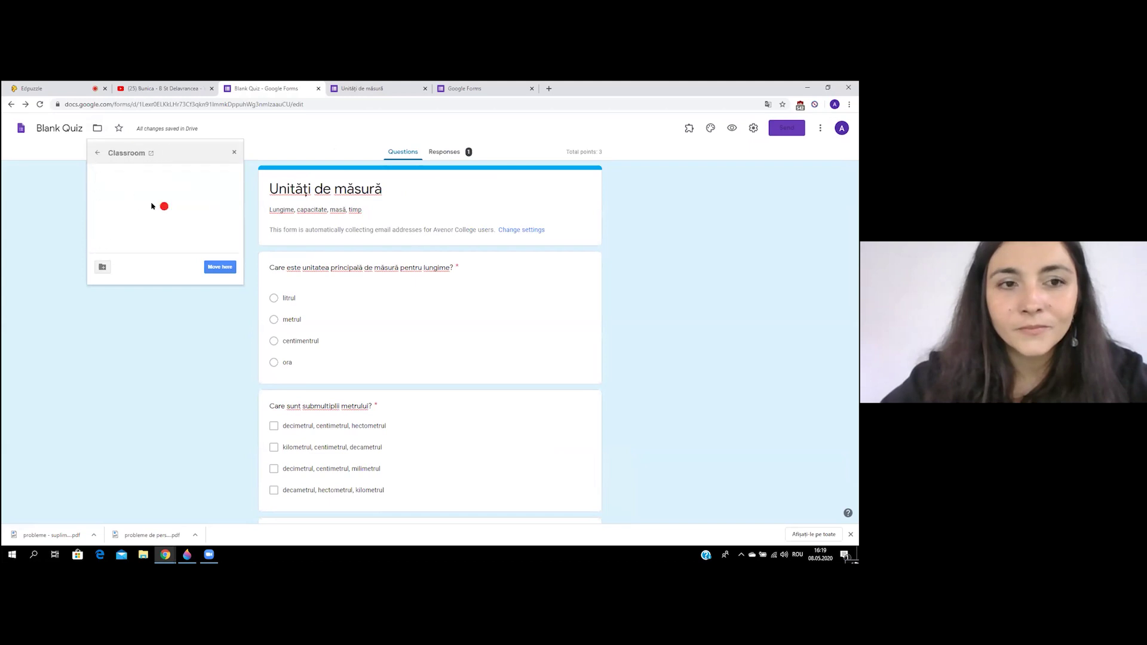
pyautogui.doubleClick(153, 203)
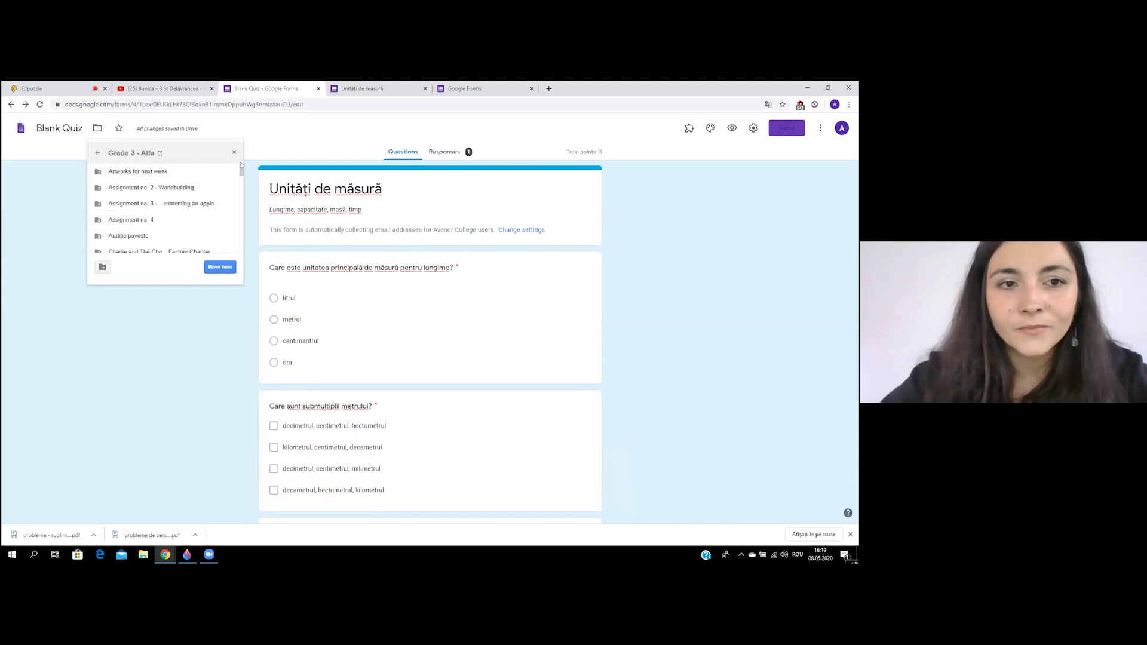
pyautogui.moveTo(239, 190); pyautogui.dragTo(241, 248)
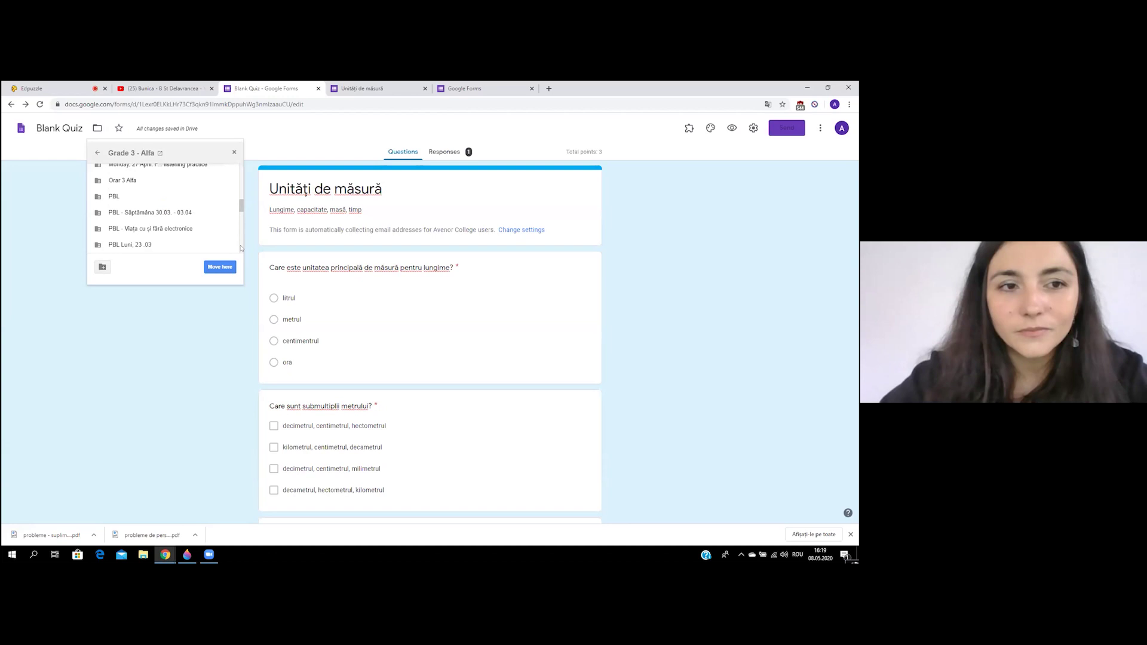
pyautogui.scroll(-2, 147, 197)
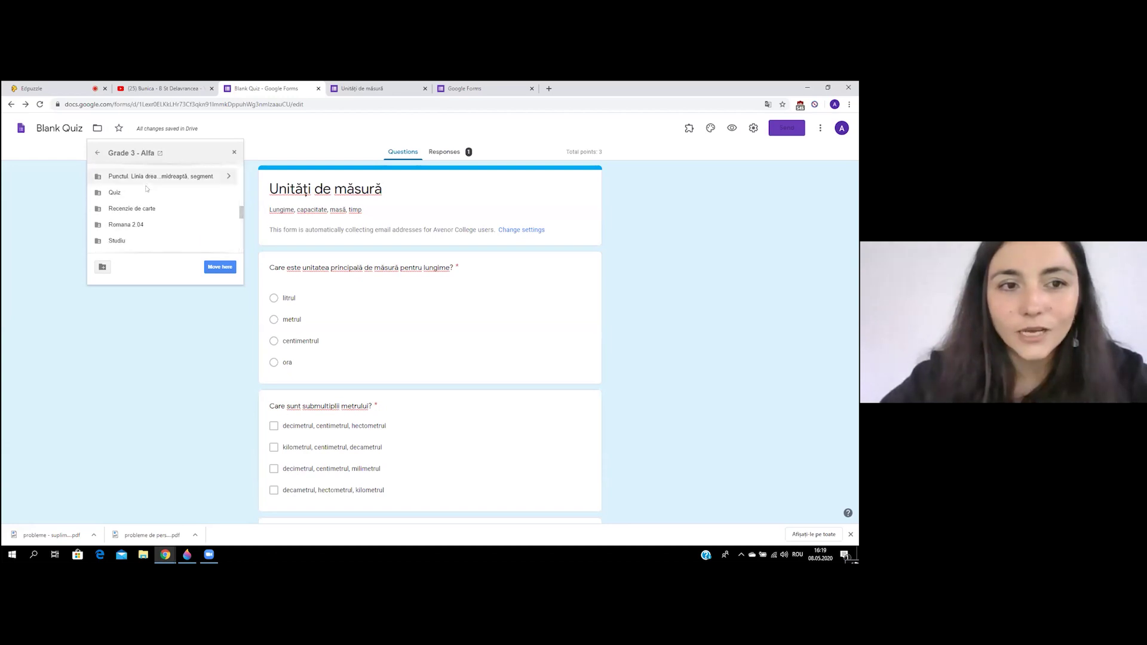
pyautogui.click(147, 190)
pyautogui.doubleClick(149, 192)
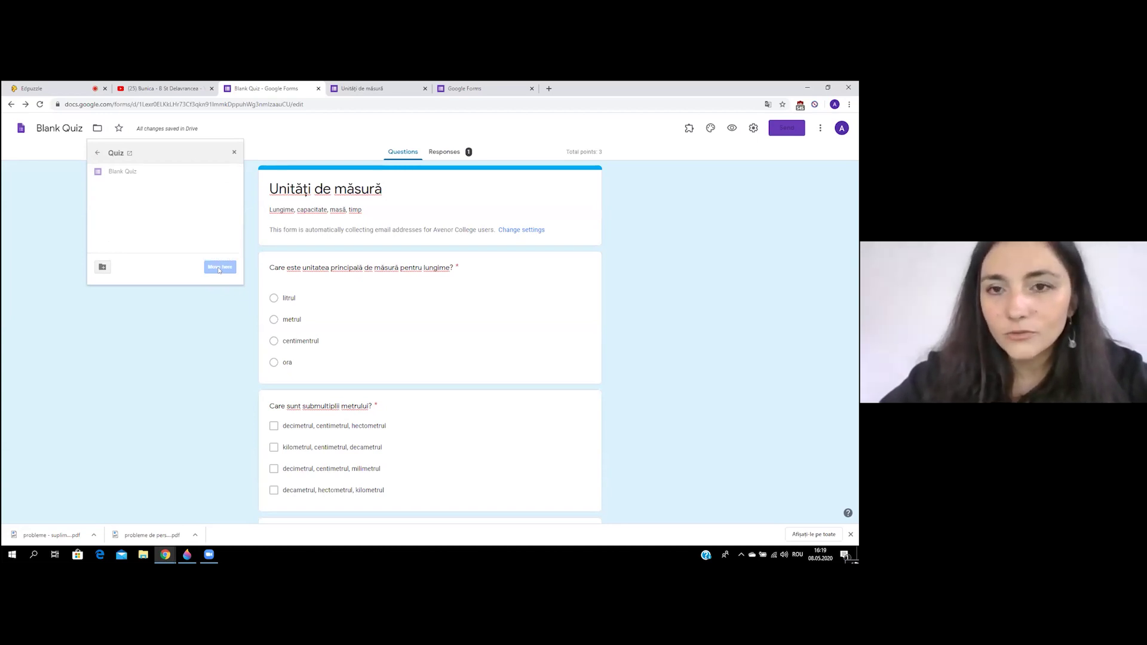
pyautogui.click(150, 359)
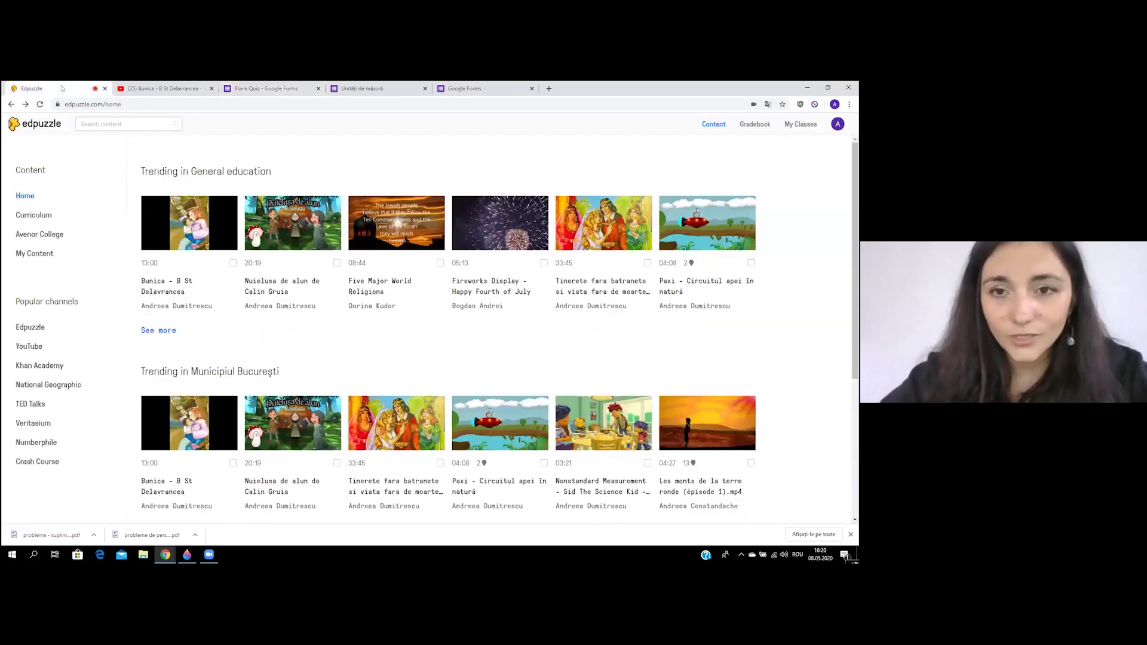
# - Switch to Edpuzzle, look at the Grade 3 Alfa class and the options for adding a class, and return to the home page
pyautogui.click(61, 89)
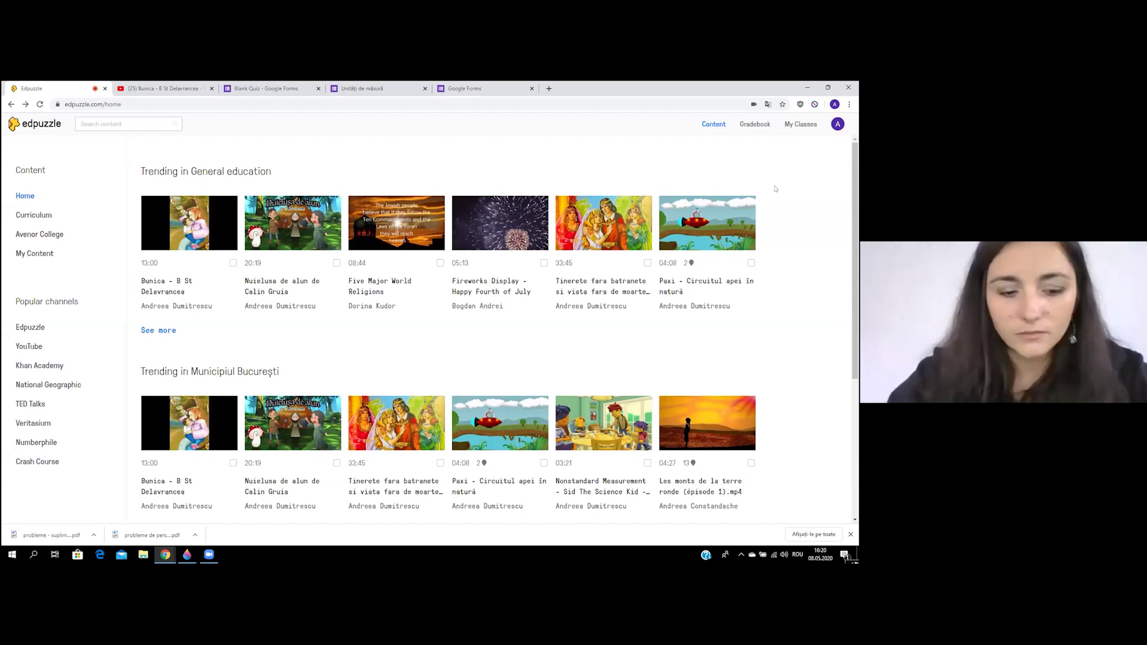
pyautogui.click(801, 124)
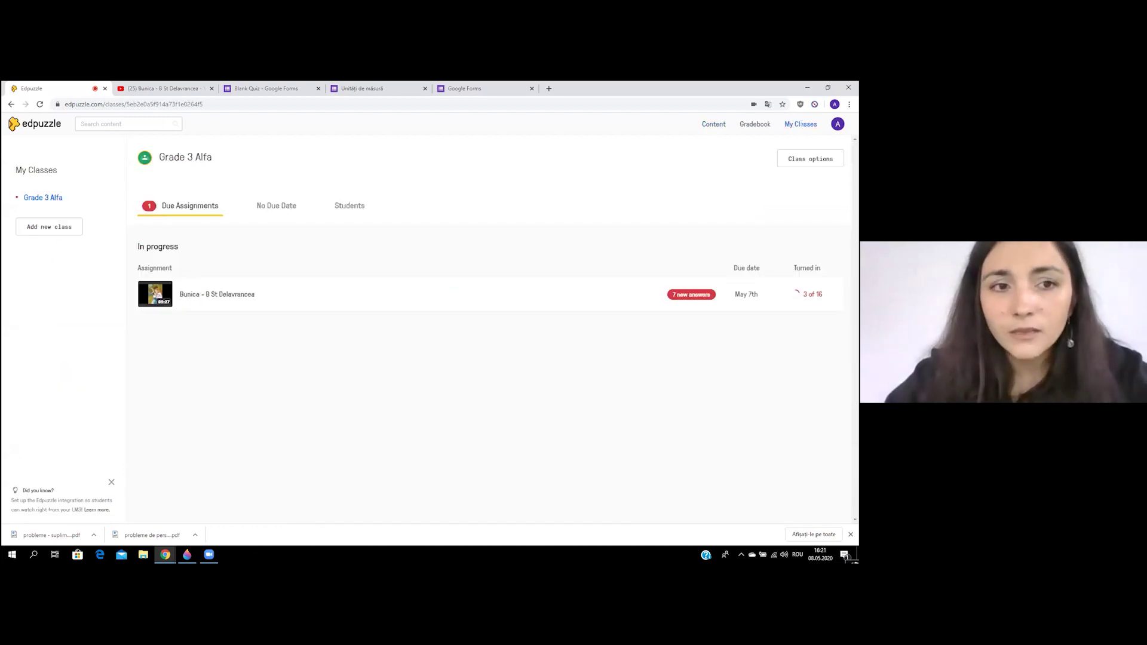
pyautogui.click(49, 225)
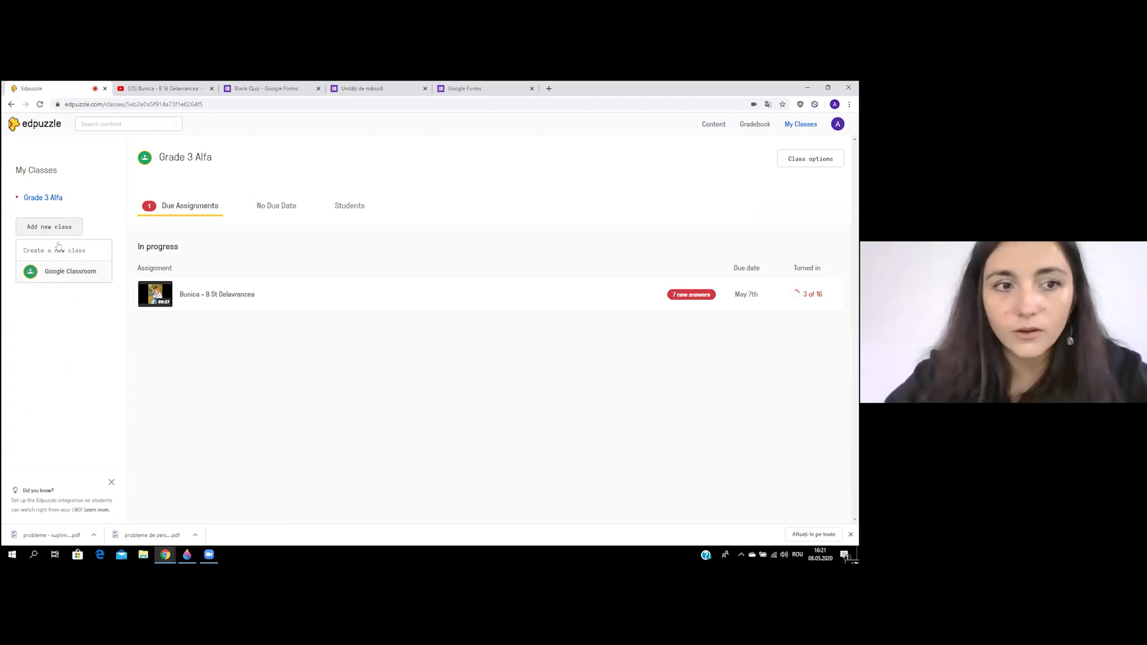
pyautogui.click(11, 105)
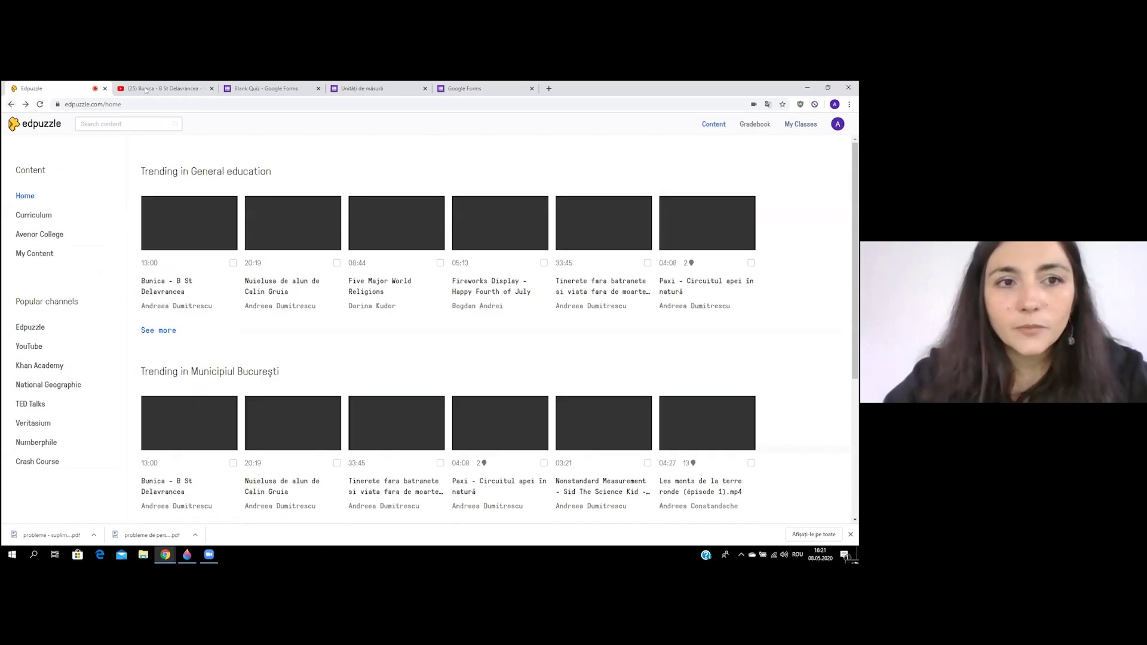
# - Copy the YouTube link of the video "Bunica - B St Delavrancea" and load it into Edpuzzle for editing
pyautogui.click(145, 89)
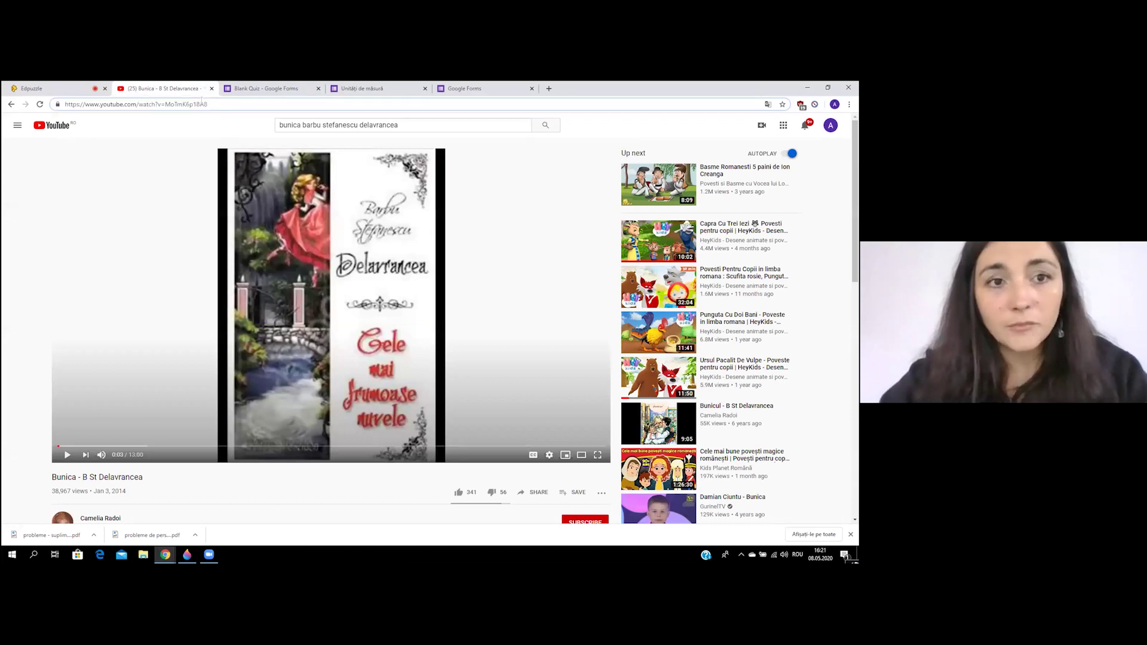
pyautogui.moveTo(208, 104); pyautogui.dragTo(57, 94)
pyautogui.hotkey('ctrl', 'c')
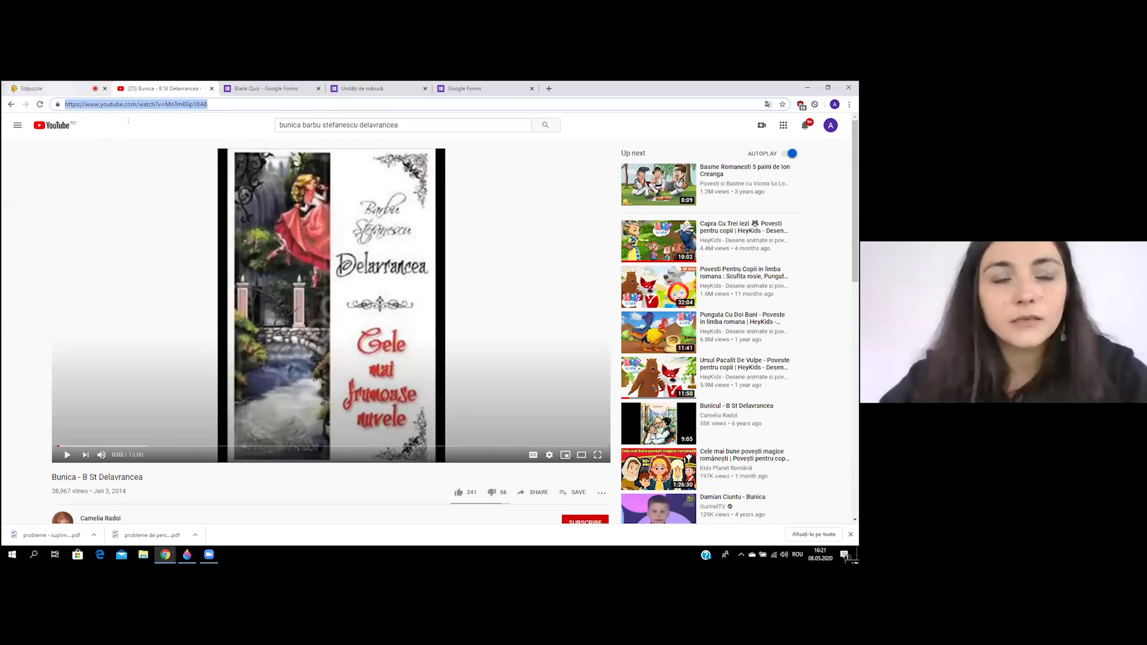
pyautogui.click(36, 88)
pyautogui.click(128, 120)
pyautogui.hotkey('ctrl', 'v')
pyautogui.press('Return')
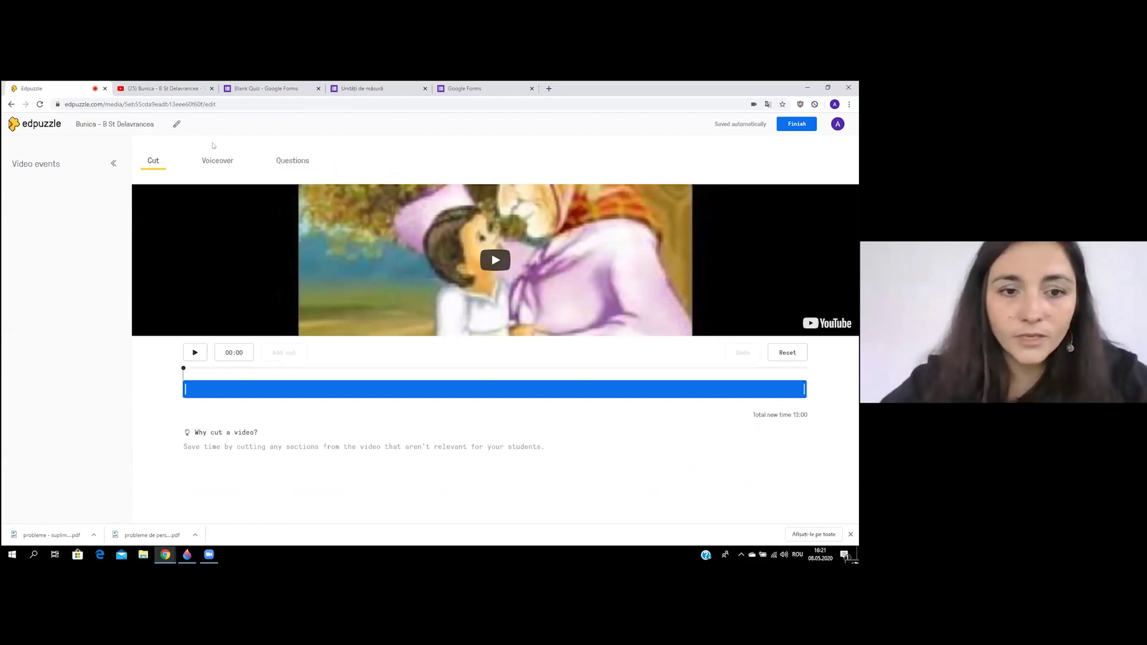
# - View the voiceover option, and start a multiple-choice question with a third answer choice
pyautogui.click(221, 163)
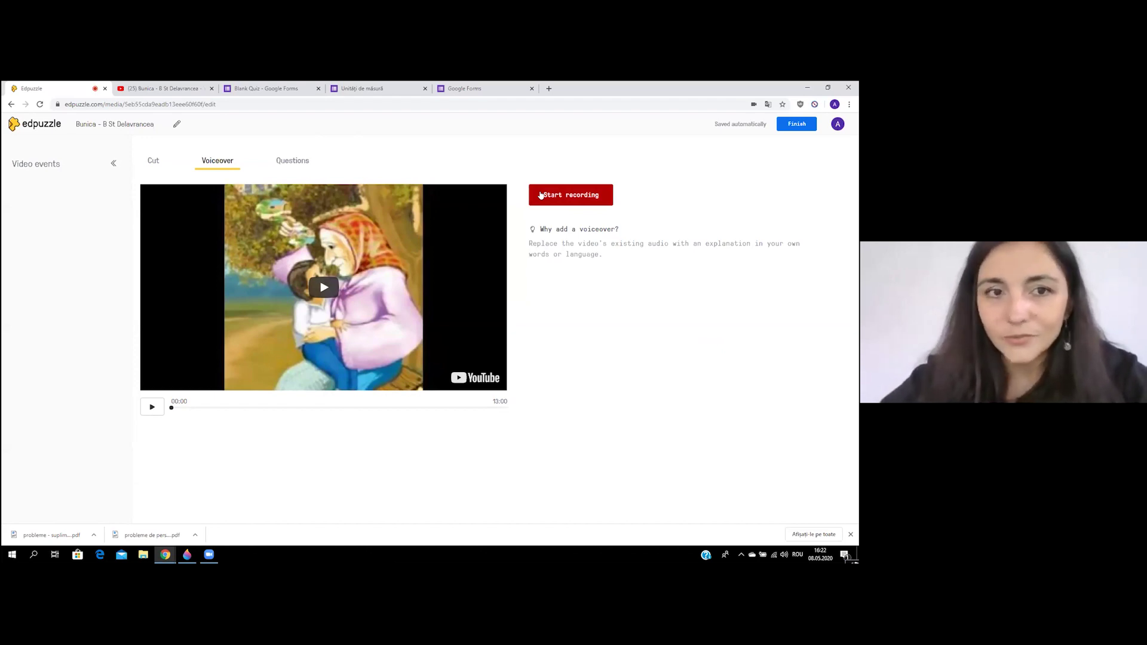
pyautogui.click(301, 161)
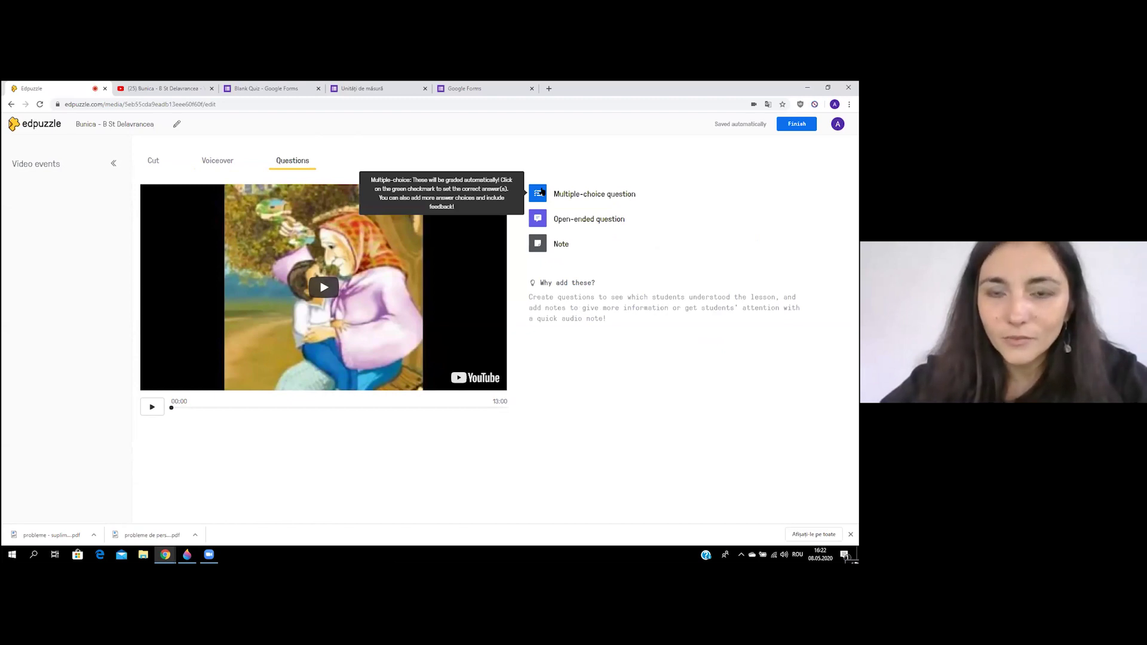
pyautogui.click(541, 193)
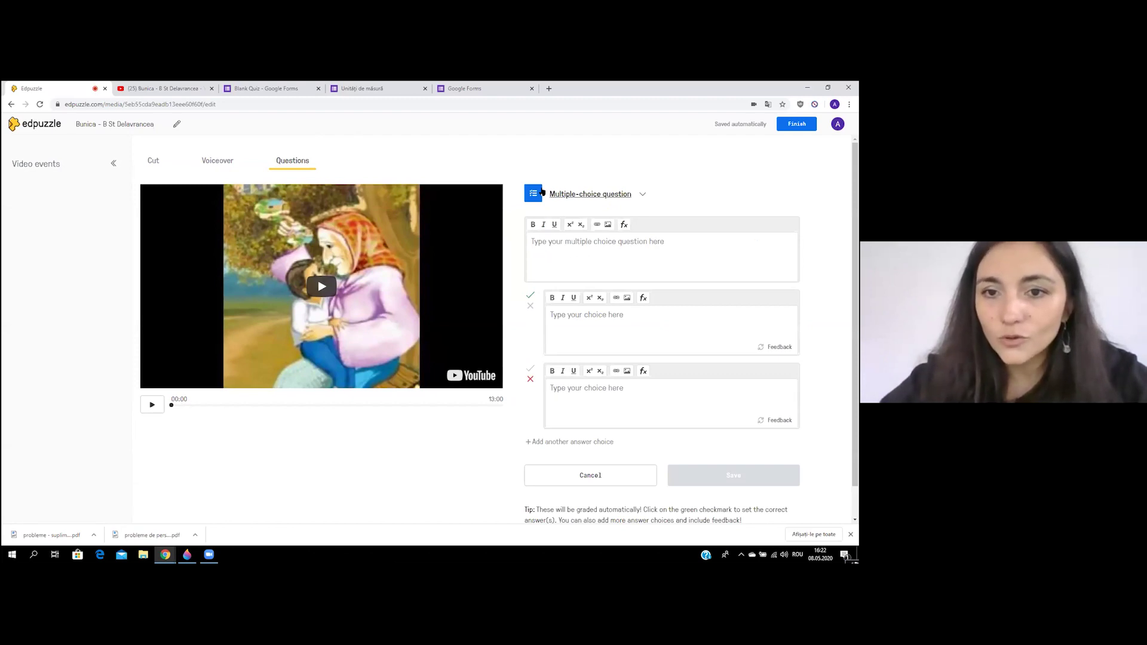
pyautogui.click(529, 299)
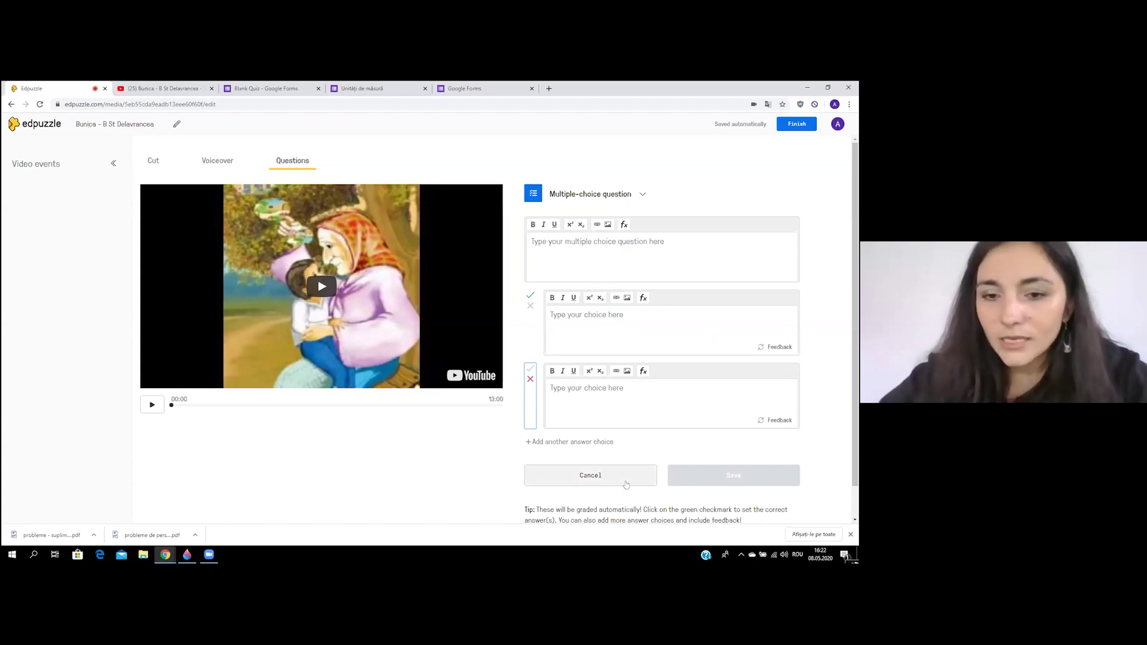
pyautogui.click(586, 441)
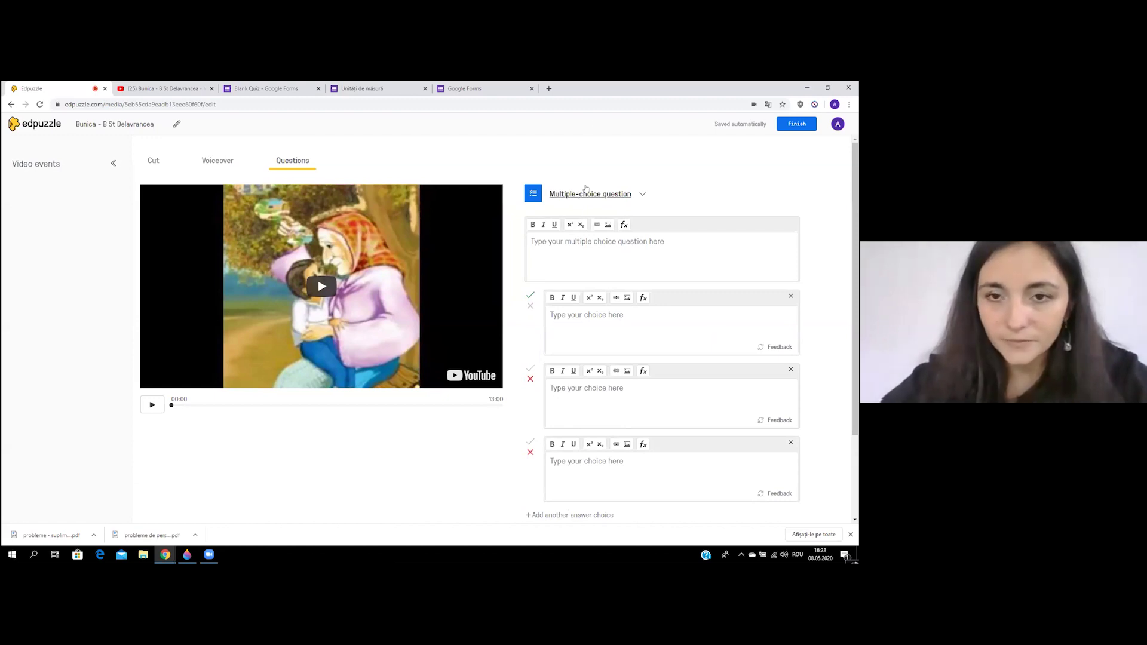
# - Examine the open-ended question and note forms, and cancel without saving anything
pyautogui.click(582, 192)
pyautogui.click(580, 232)
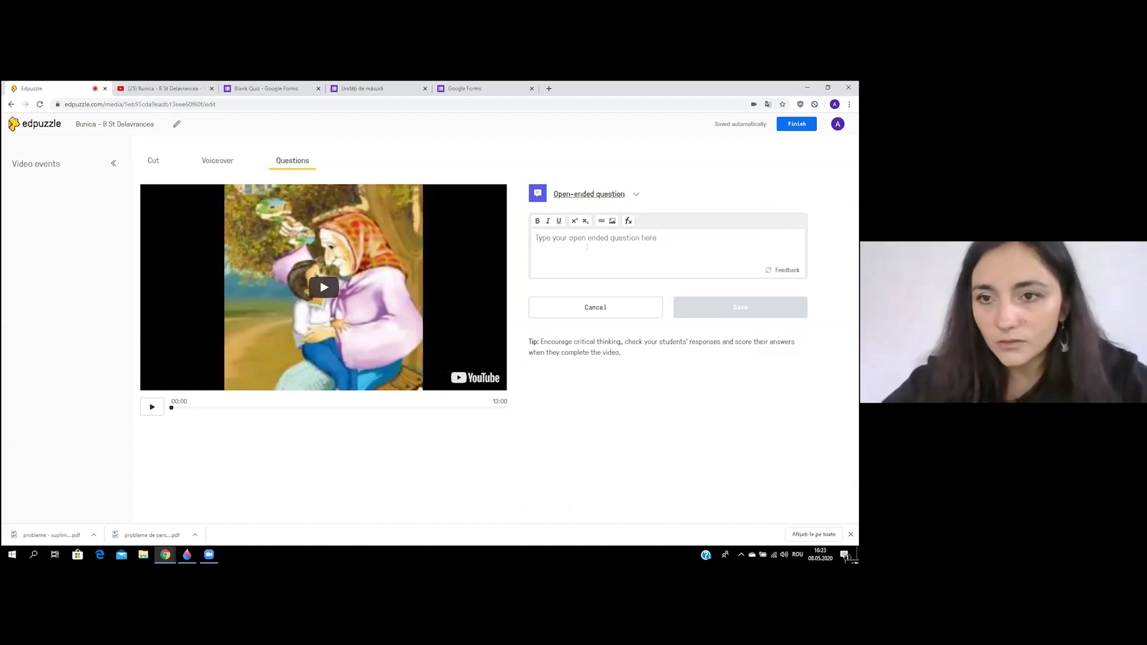
pyautogui.click(591, 197)
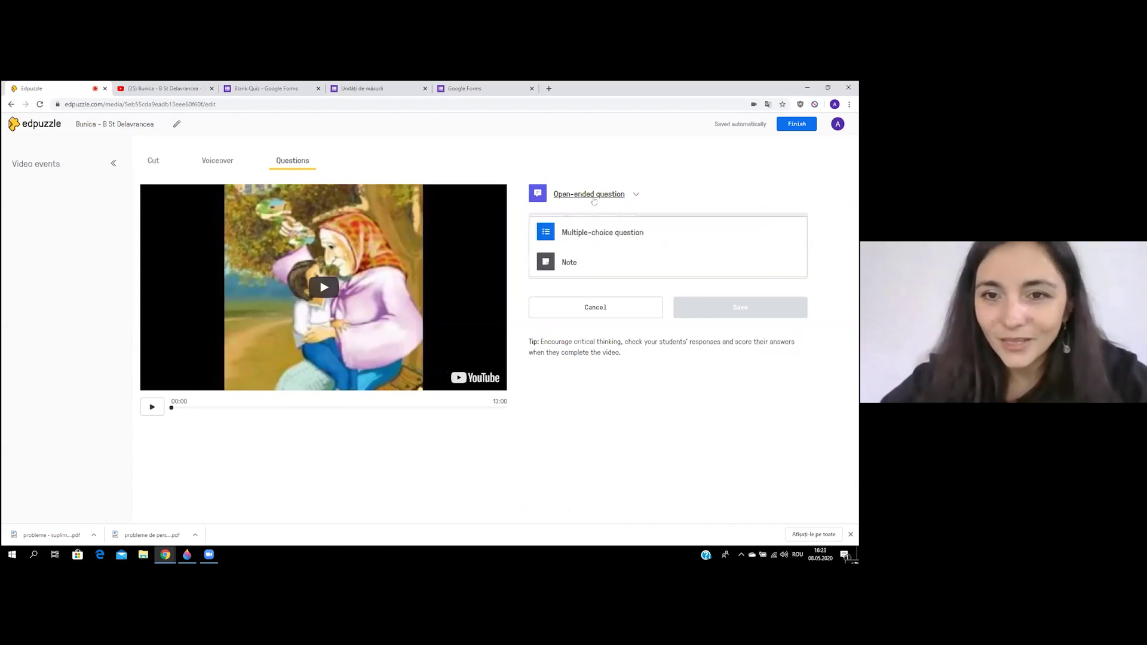
pyautogui.click(583, 257)
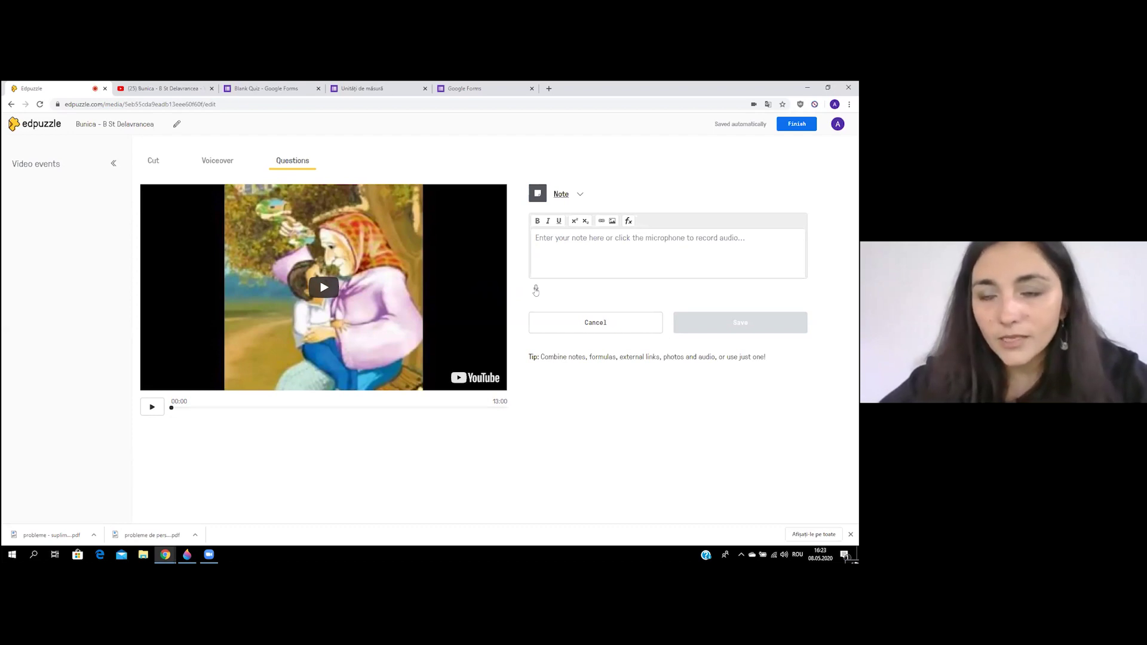
pyautogui.click(578, 323)
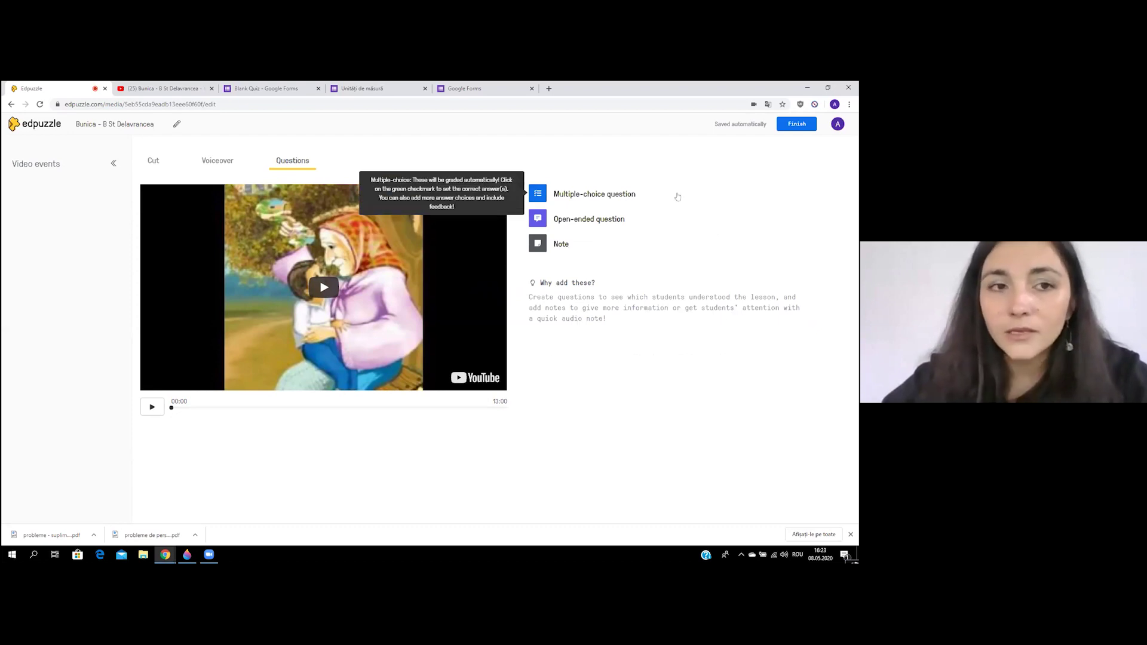
# - Finish editing the video, open its assignment options, select the Grade 3 Alfa class and turn on Post on Google Classroom
pyautogui.click(789, 124)
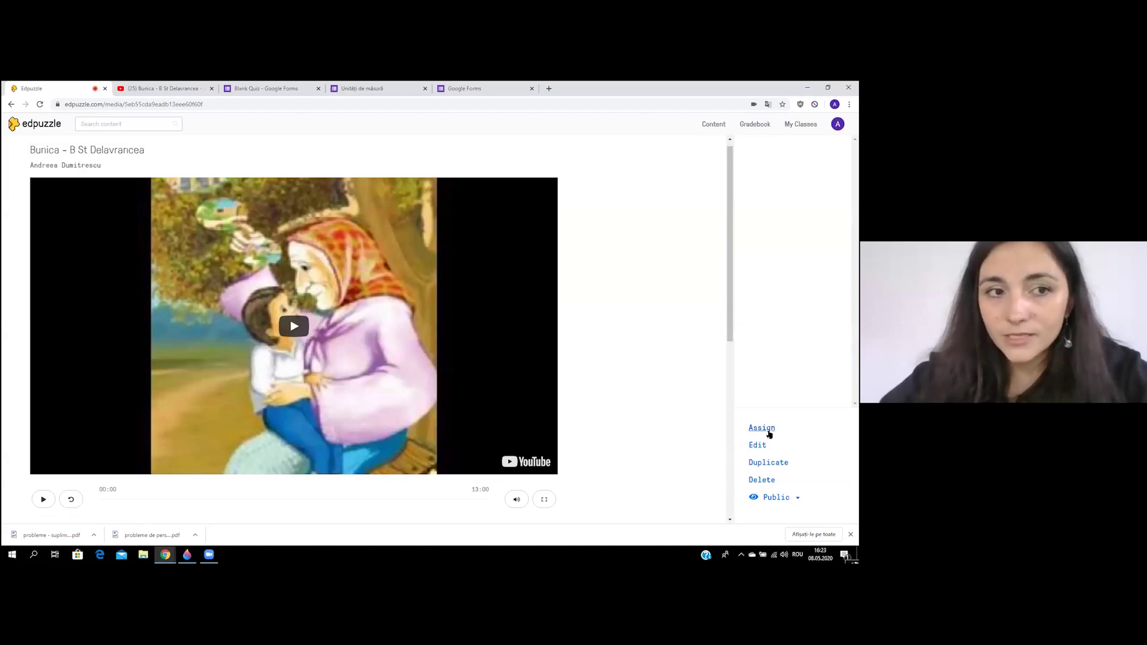
pyautogui.click(768, 428)
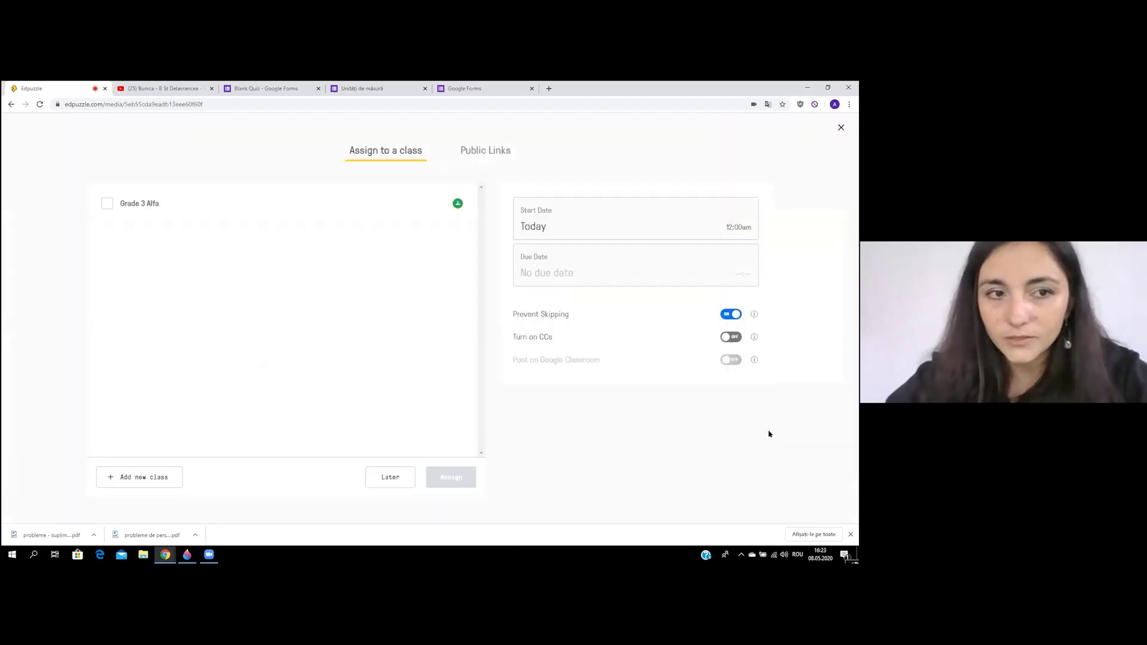
pyautogui.hotkey('ctrl', 'a')
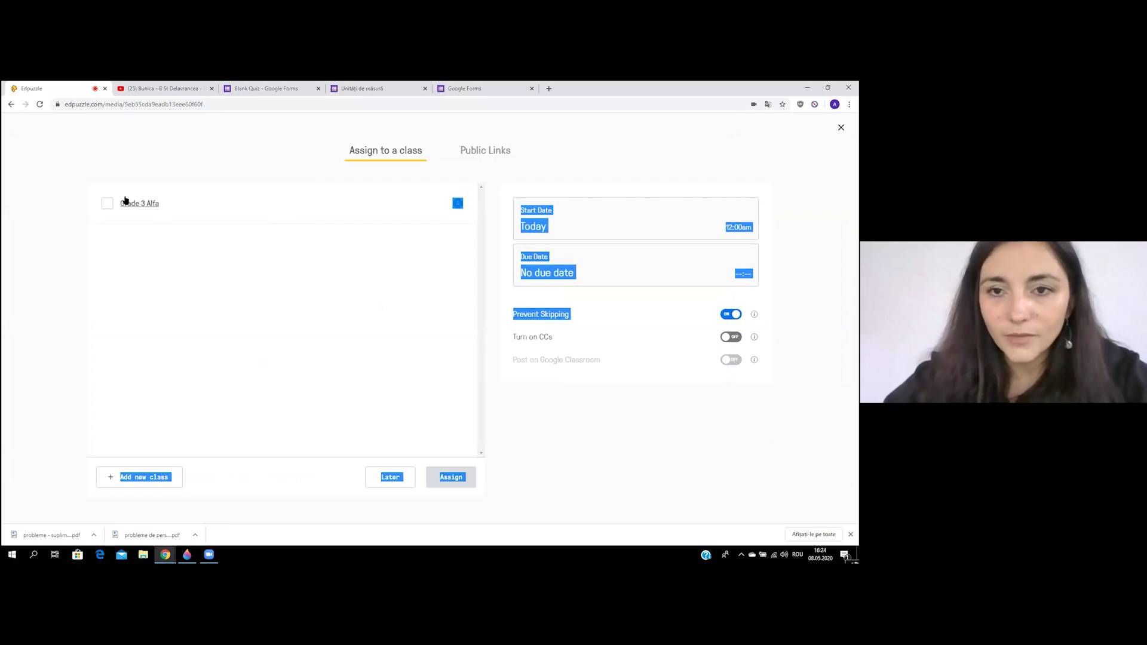
pyautogui.click(107, 203)
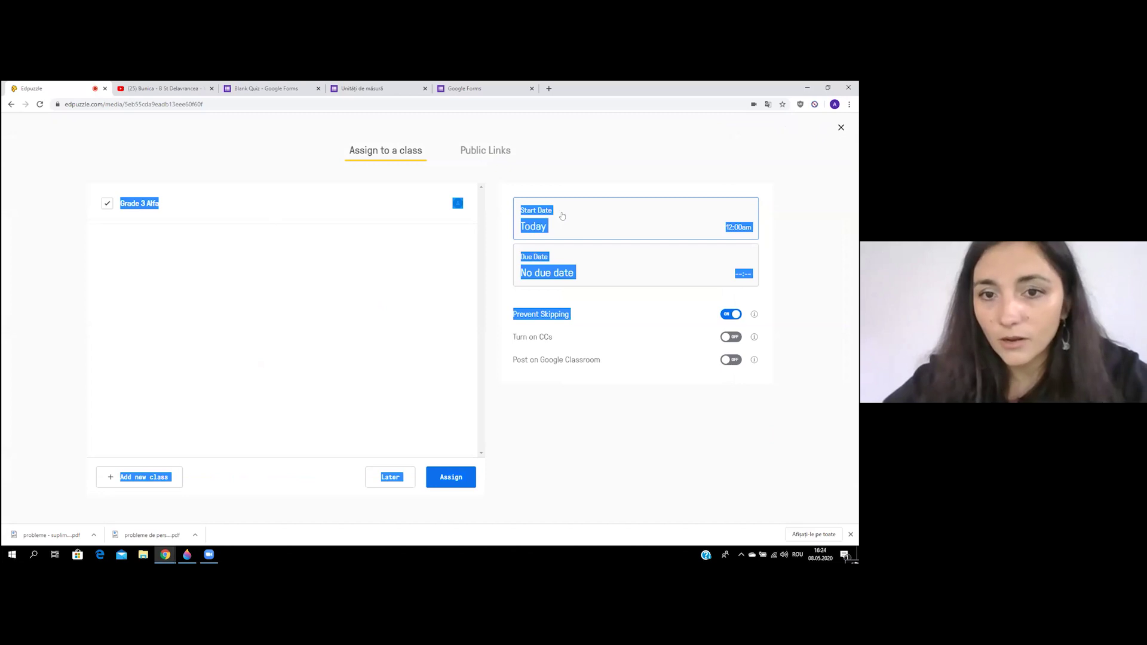
pyautogui.click(800, 268)
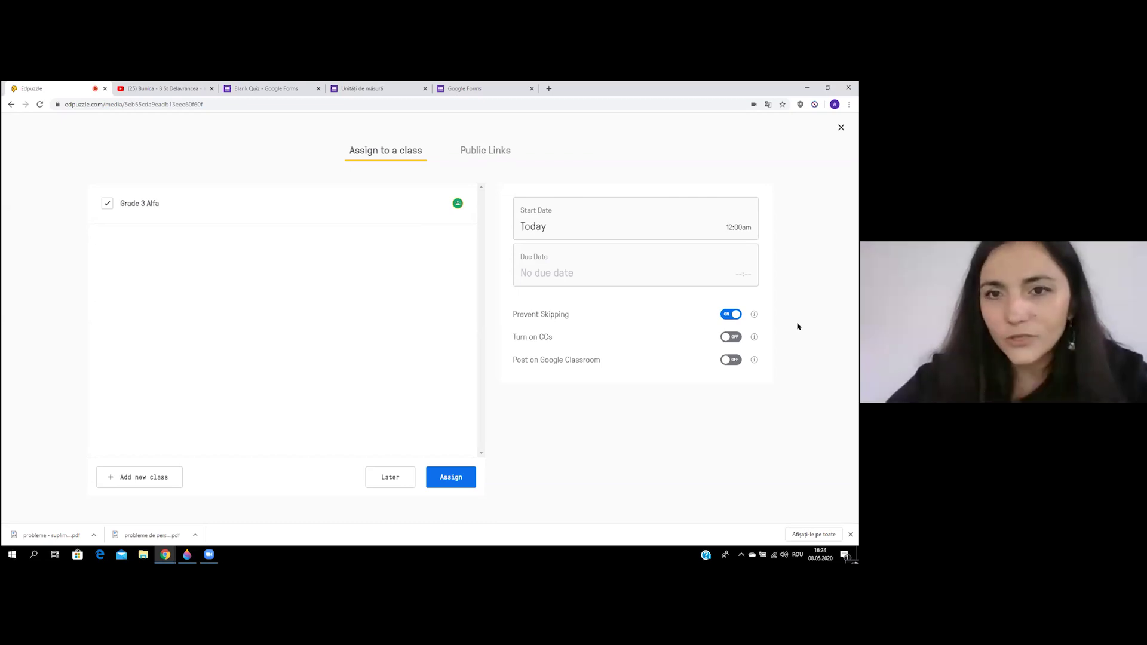
pyautogui.click(735, 364)
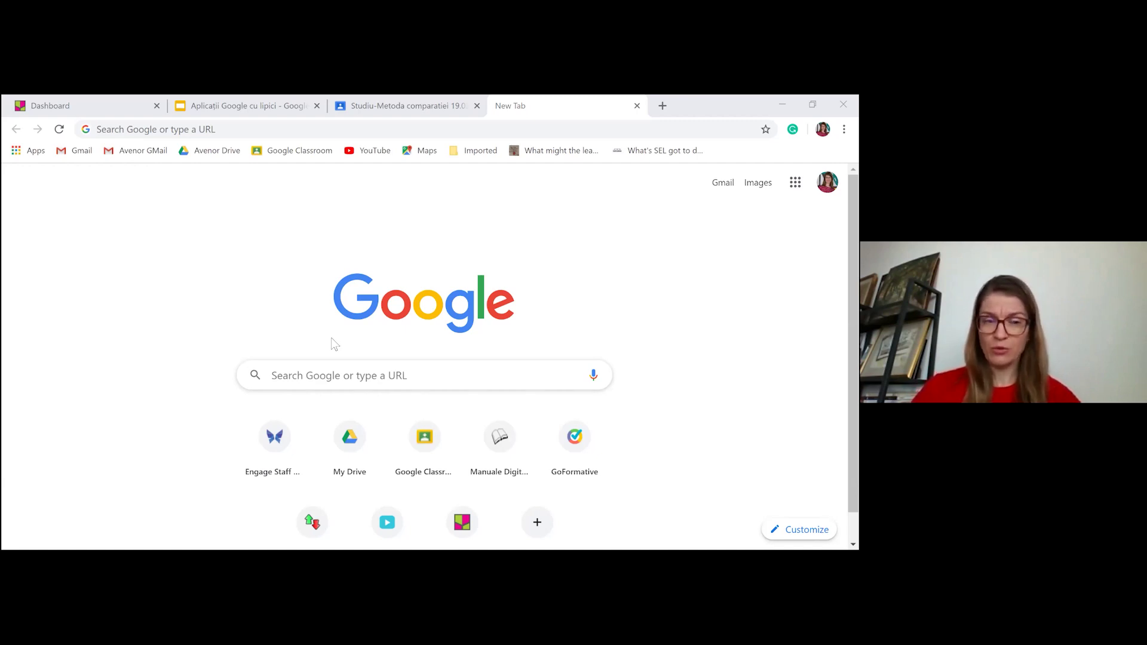
# - Look at the student work page of the "Studiu-Metoda comparatiei" assignment in Classroom, and return to the new tab page
pyautogui.click(311, 306)
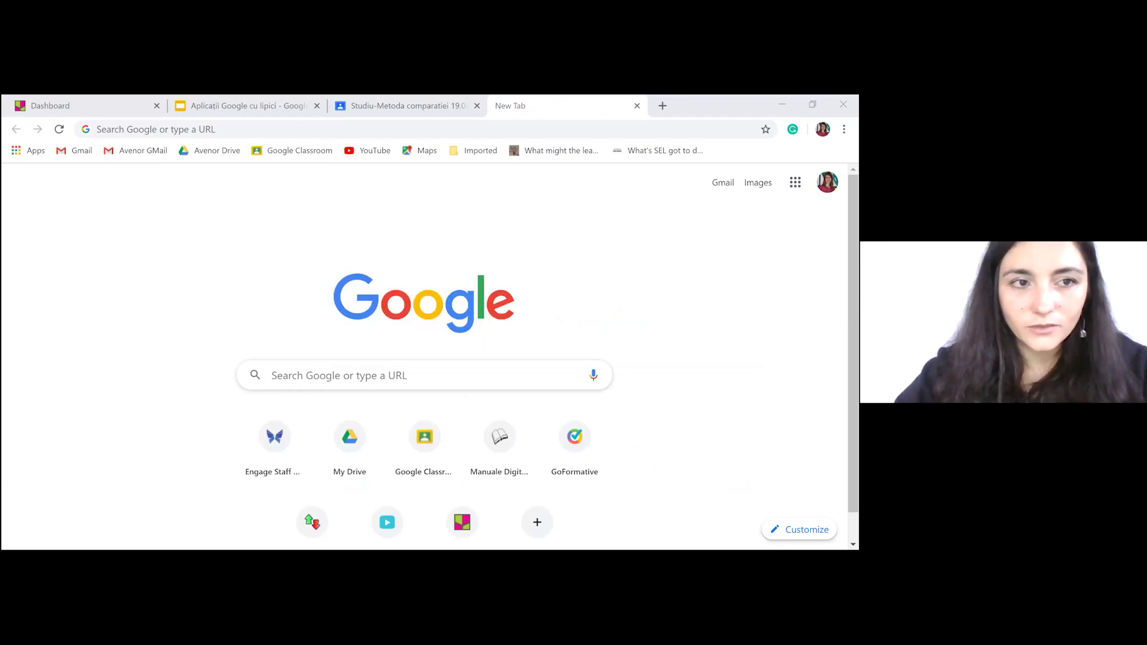
pyautogui.click(546, 169)
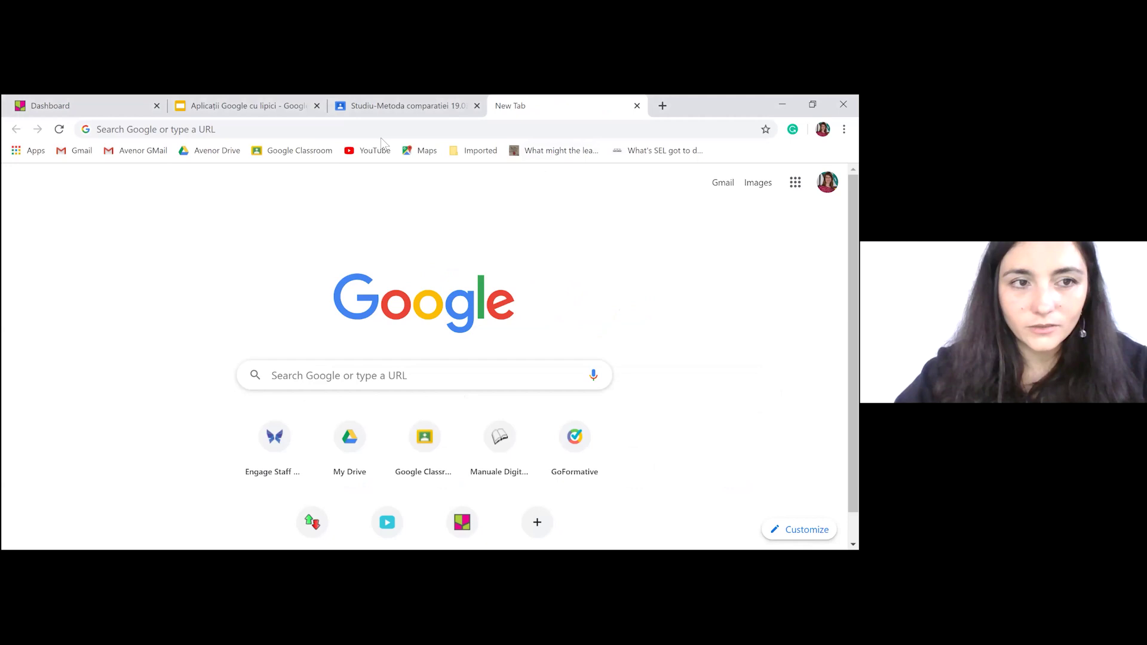
pyautogui.click(414, 108)
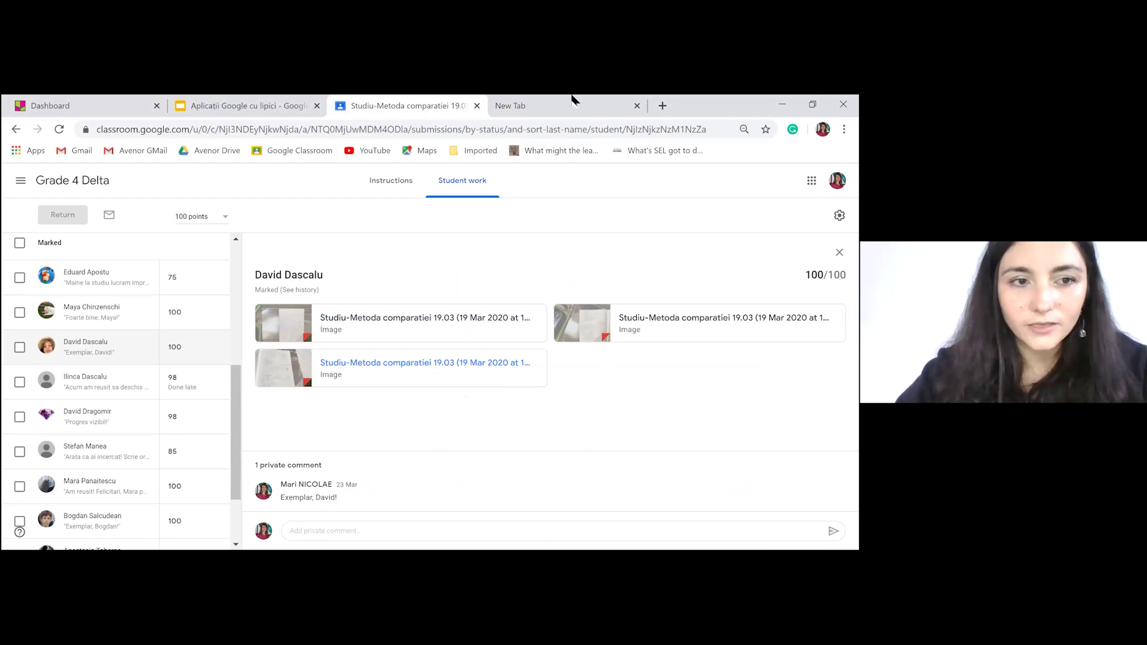
pyautogui.click(509, 105)
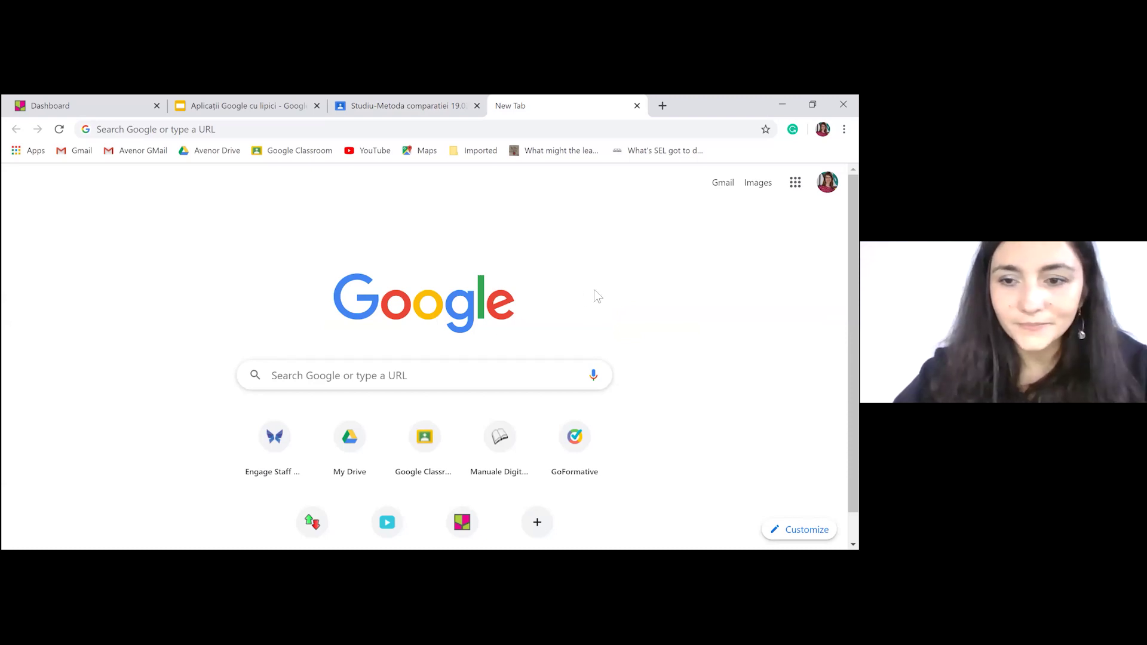
# - Show the list of available Google apps from the new tab page
pyautogui.click(795, 182)
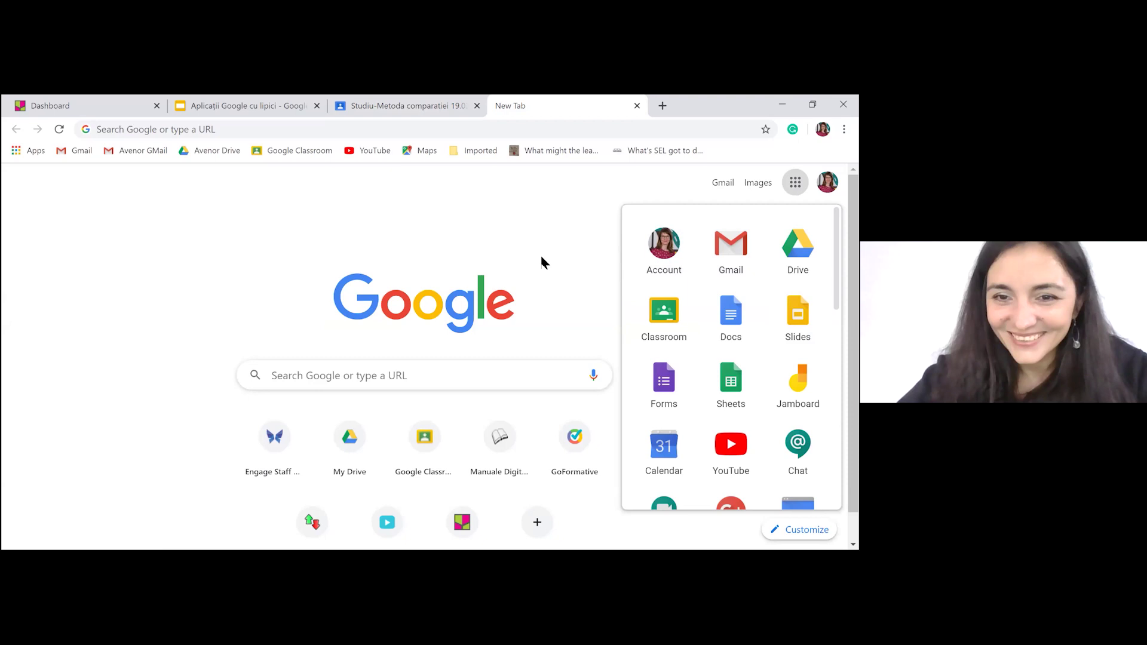
pyautogui.click(500, 242)
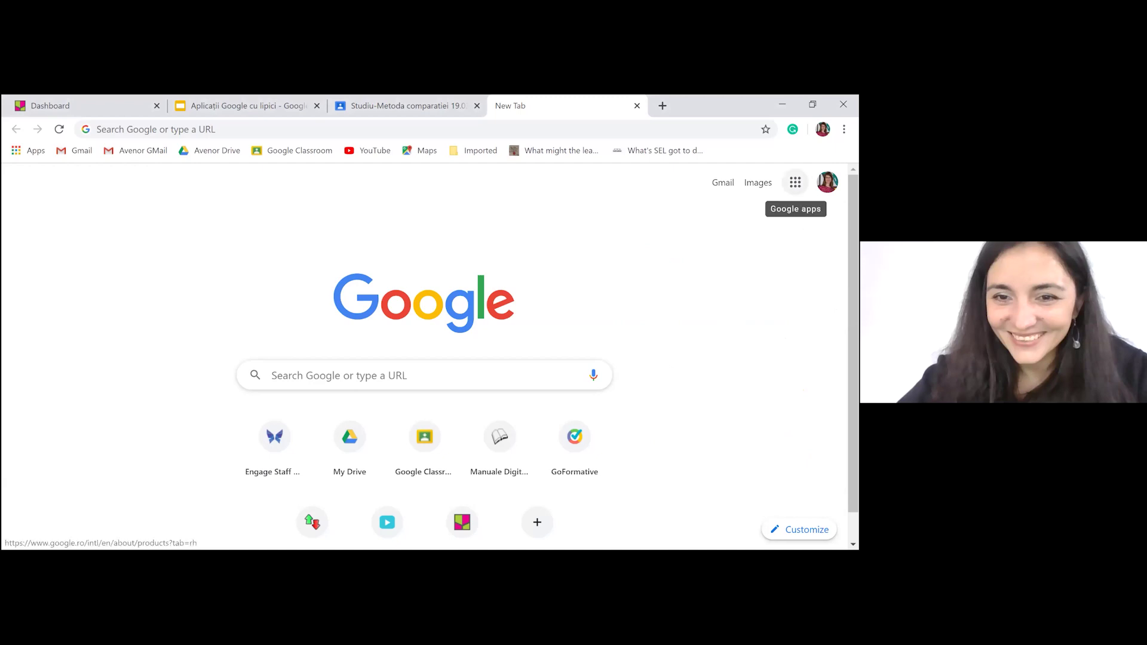
pyautogui.click(795, 182)
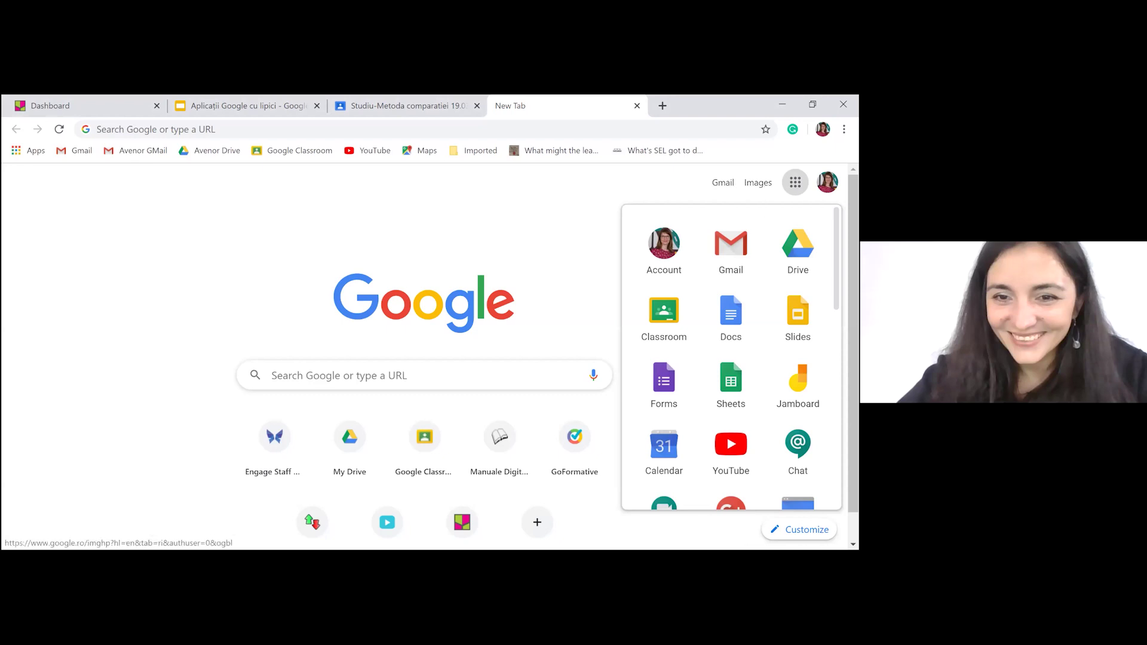
# - Look through the full list of Google apps and open the G Suite Marketplace from it
pyautogui.scroll(-2, 731, 357)
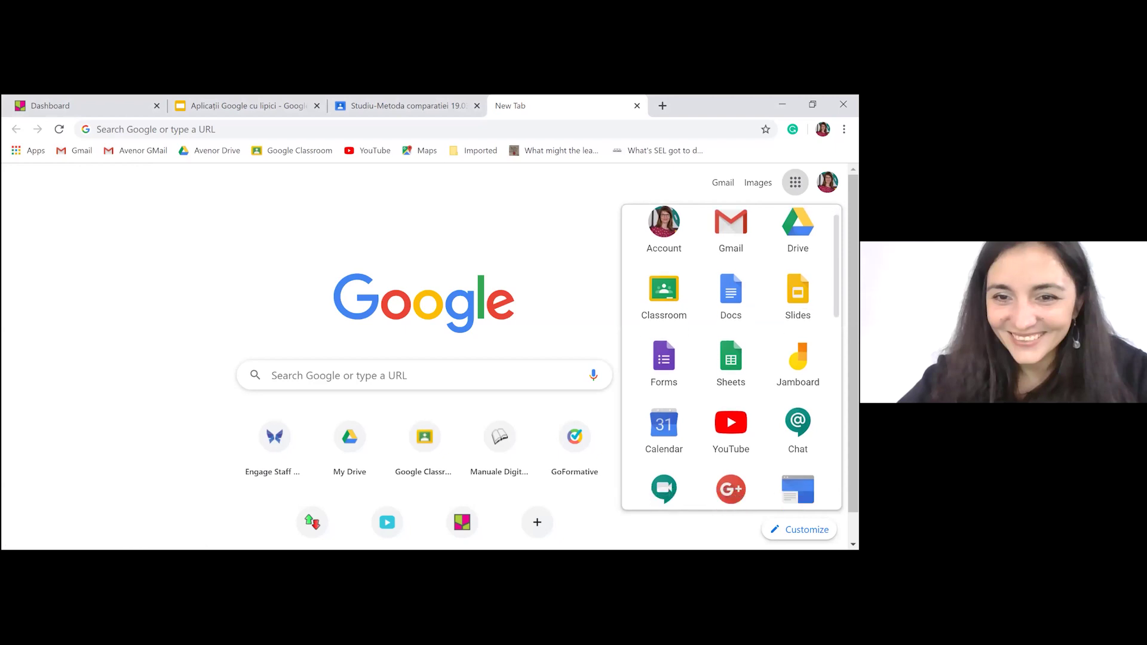
pyautogui.scroll(-5, 731, 358)
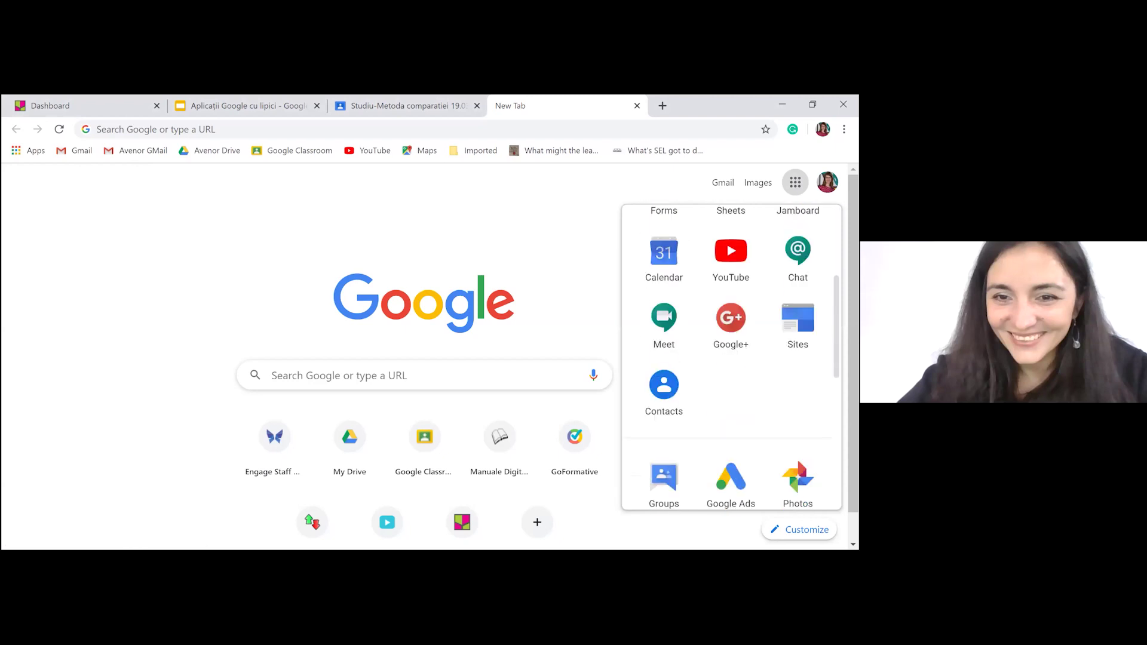
pyautogui.scroll(-3, 732, 358)
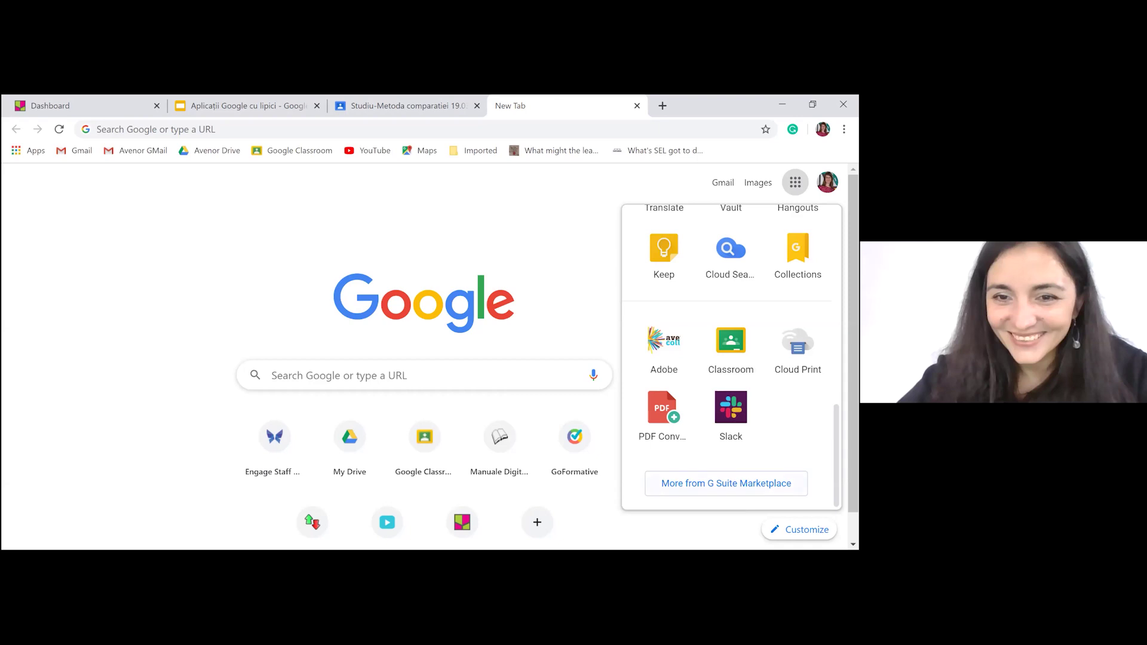
pyautogui.click(726, 484)
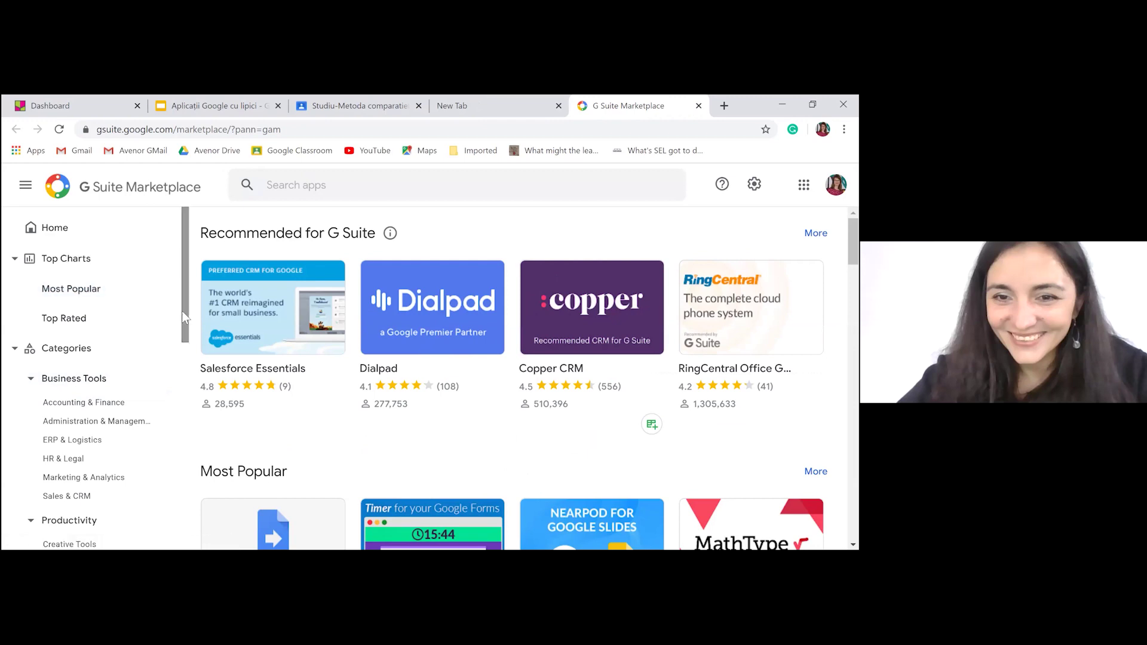
# - Search the G Suite Marketplace for "Kami - PDF and Document Annotation" and close the marketplace page
pyautogui.click(276, 187)
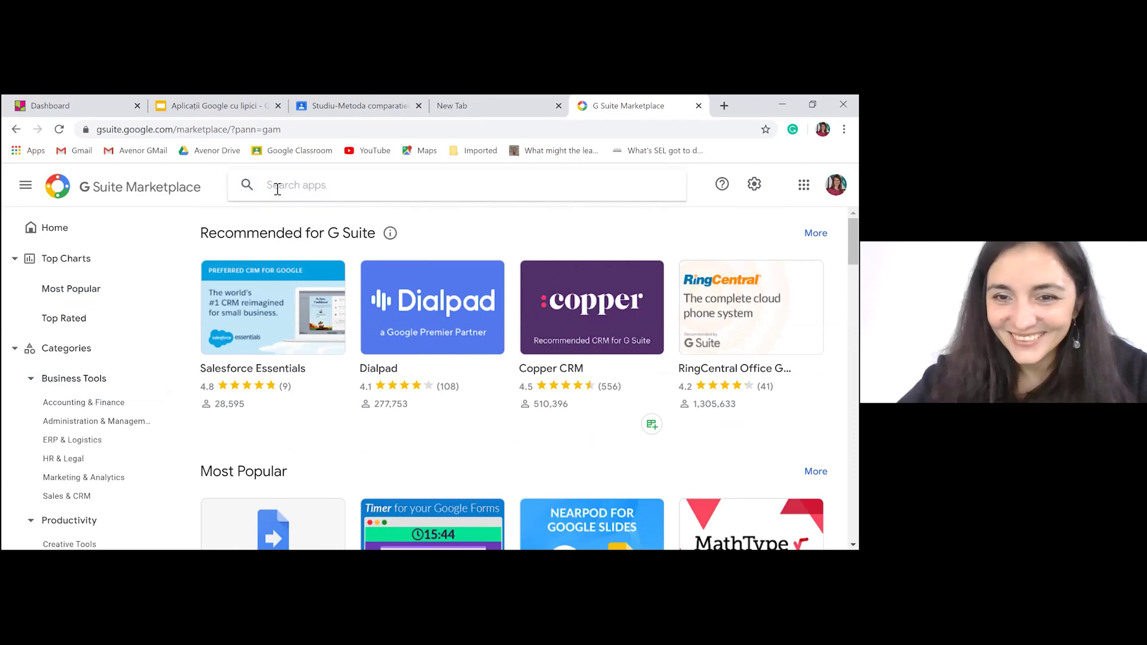
pyautogui.write('ka')
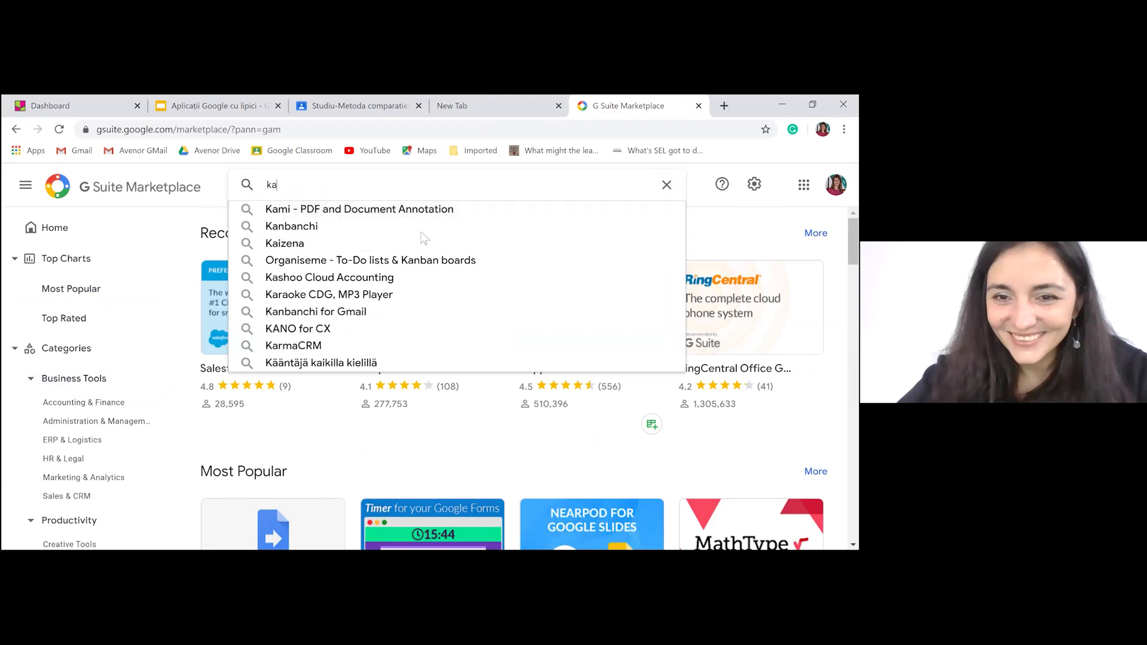
pyautogui.click(376, 210)
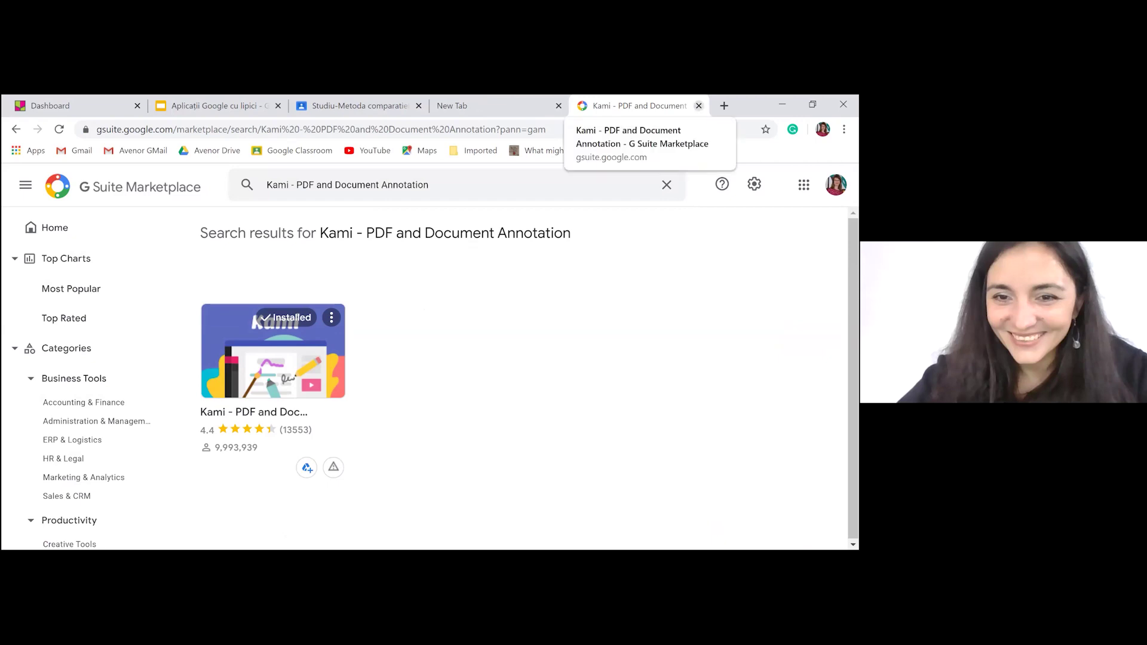
pyautogui.click(698, 105)
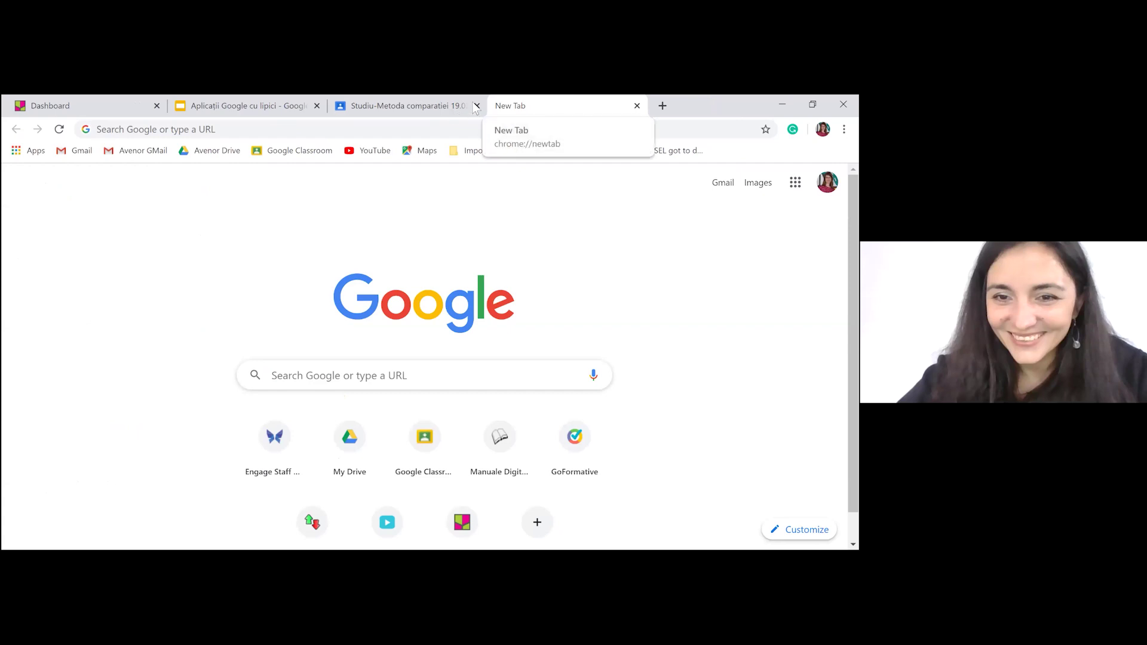
# - Open the student's third submitted image in the "Studiu-Metoda comparatiei" assignment and open it for annotation with Kami
pyautogui.click(436, 109)
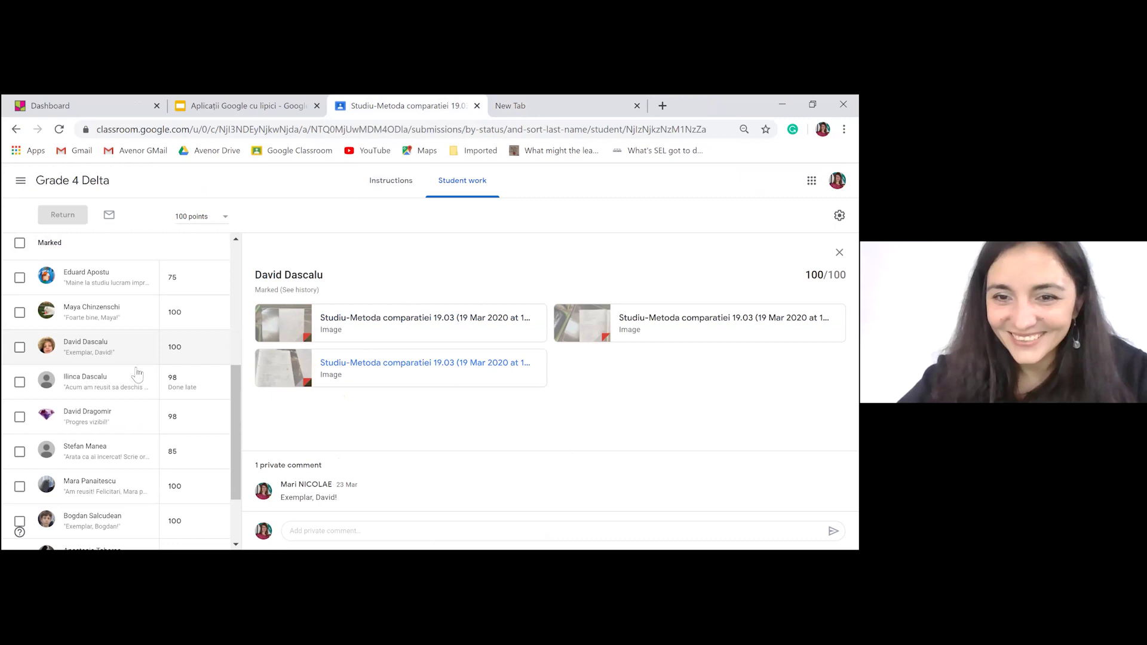
pyautogui.click(285, 371)
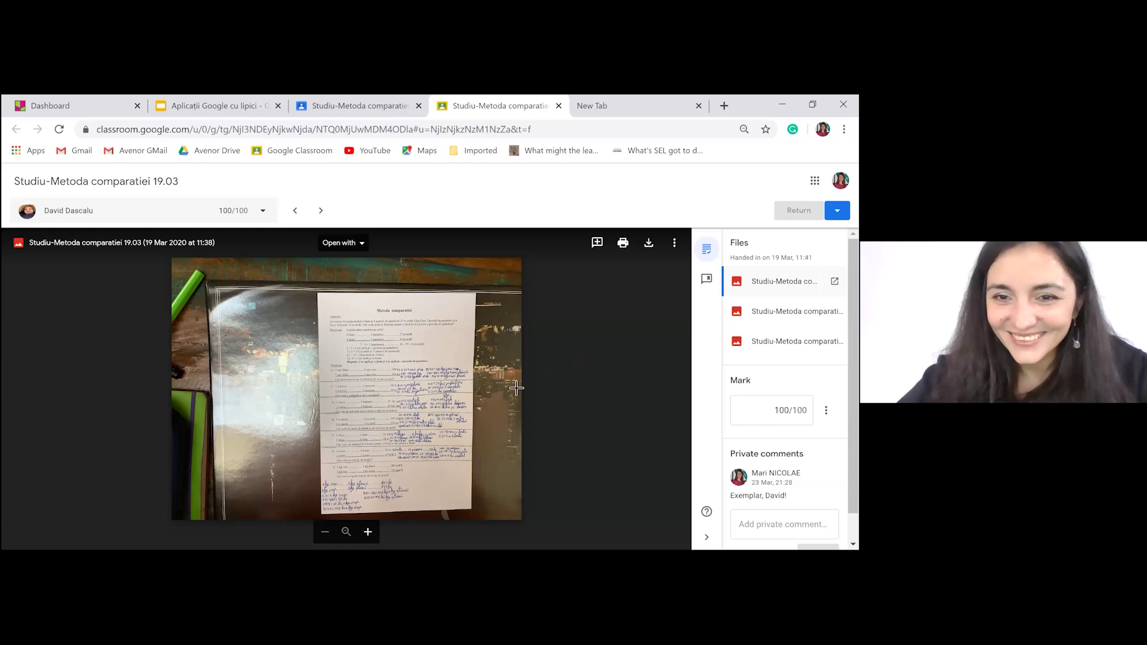
pyautogui.click(598, 245)
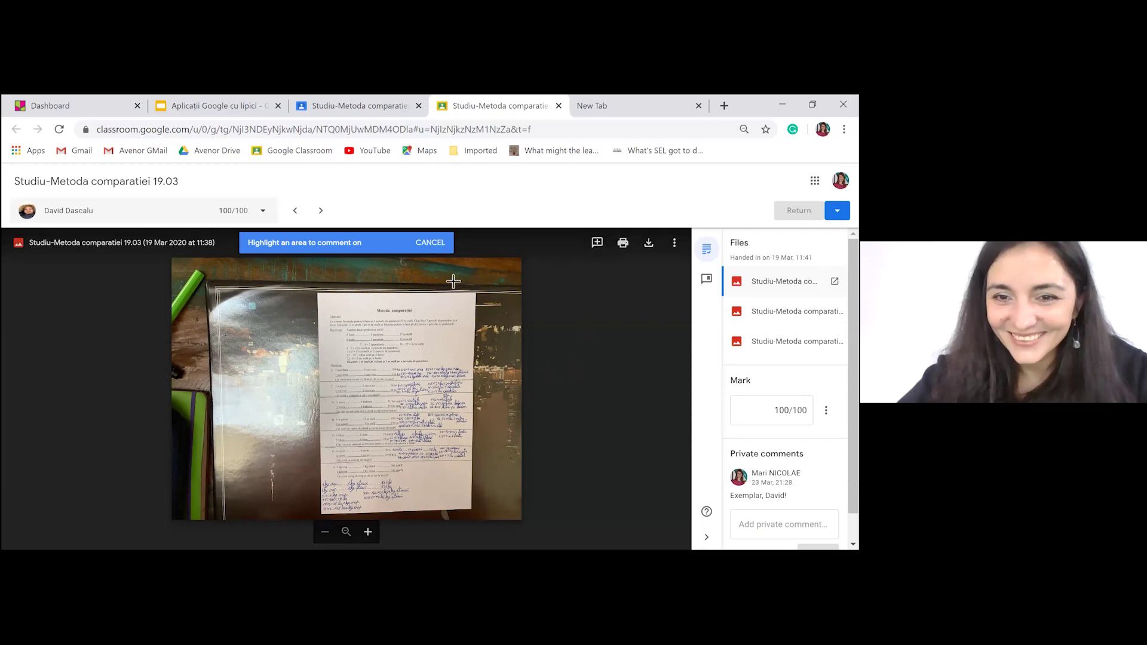
pyautogui.click(439, 251)
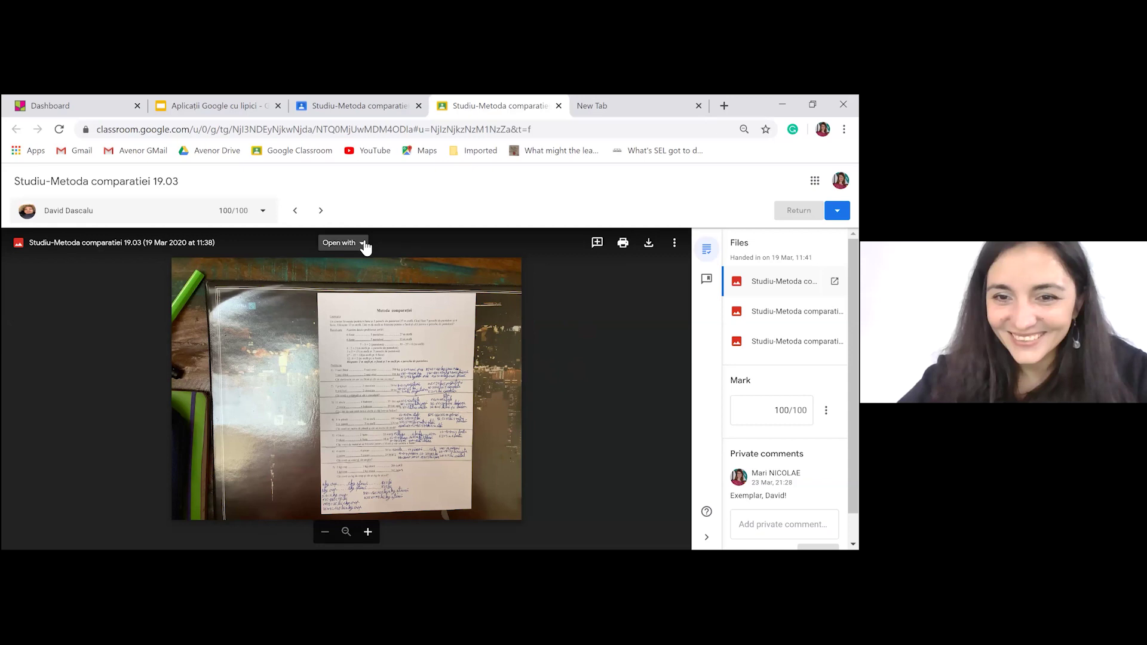
pyautogui.click(364, 245)
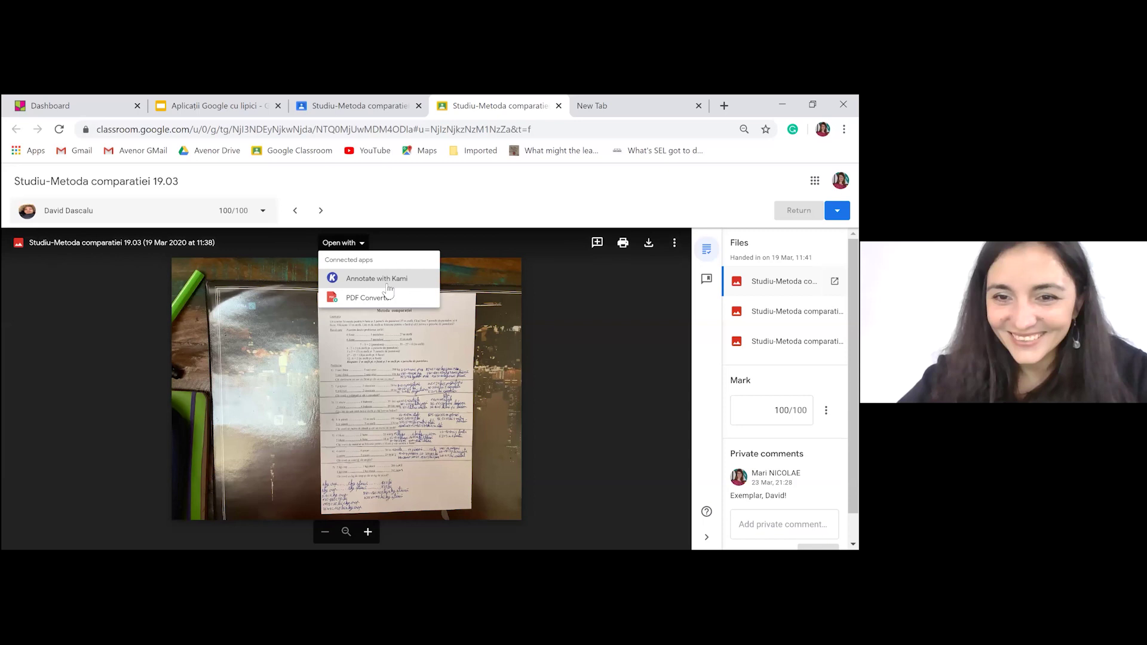
pyautogui.click(386, 282)
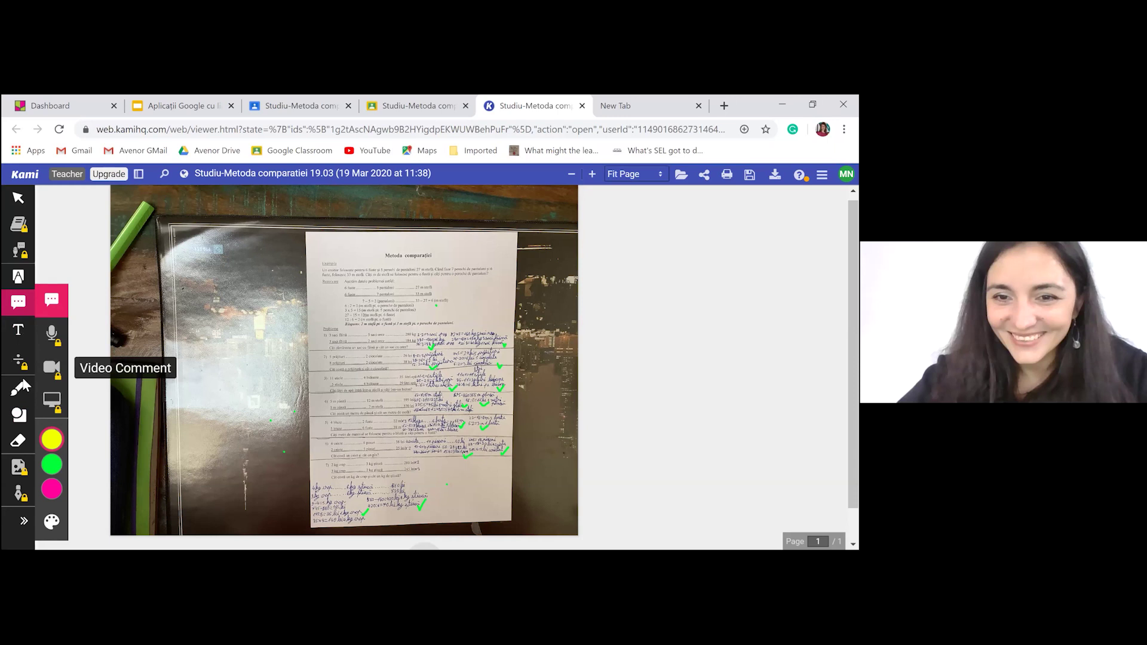
# - Try zooming the worksheet image and rotating it clockwise and counterclockwise, and return the zoom to Fit Page
pyautogui.click(592, 177)
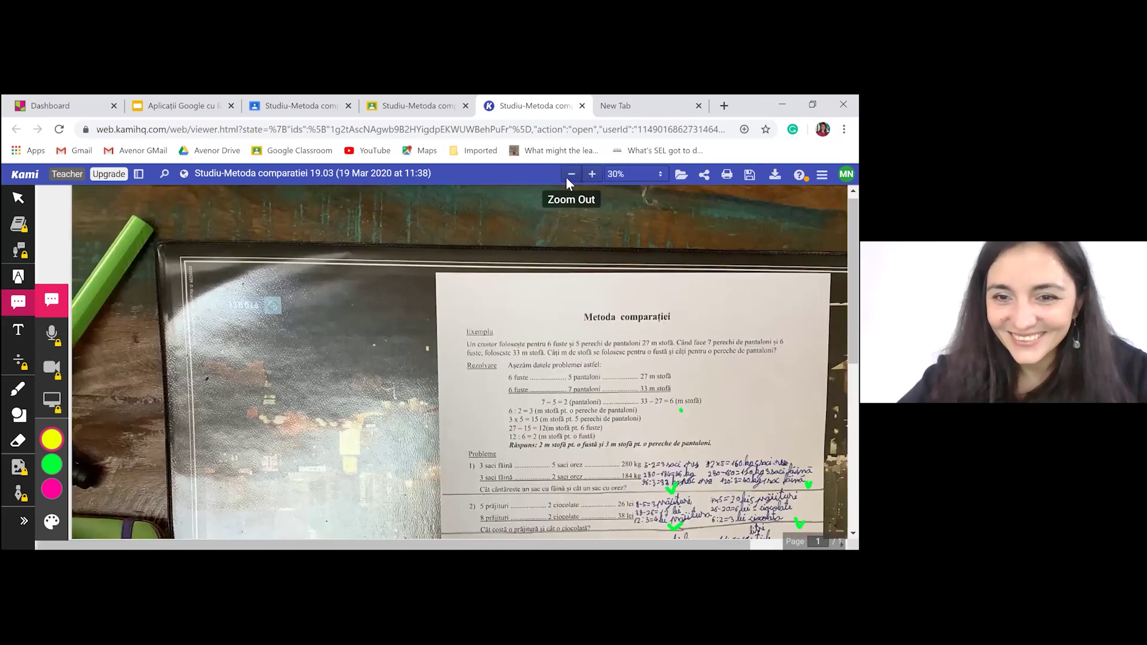
pyautogui.click(570, 174)
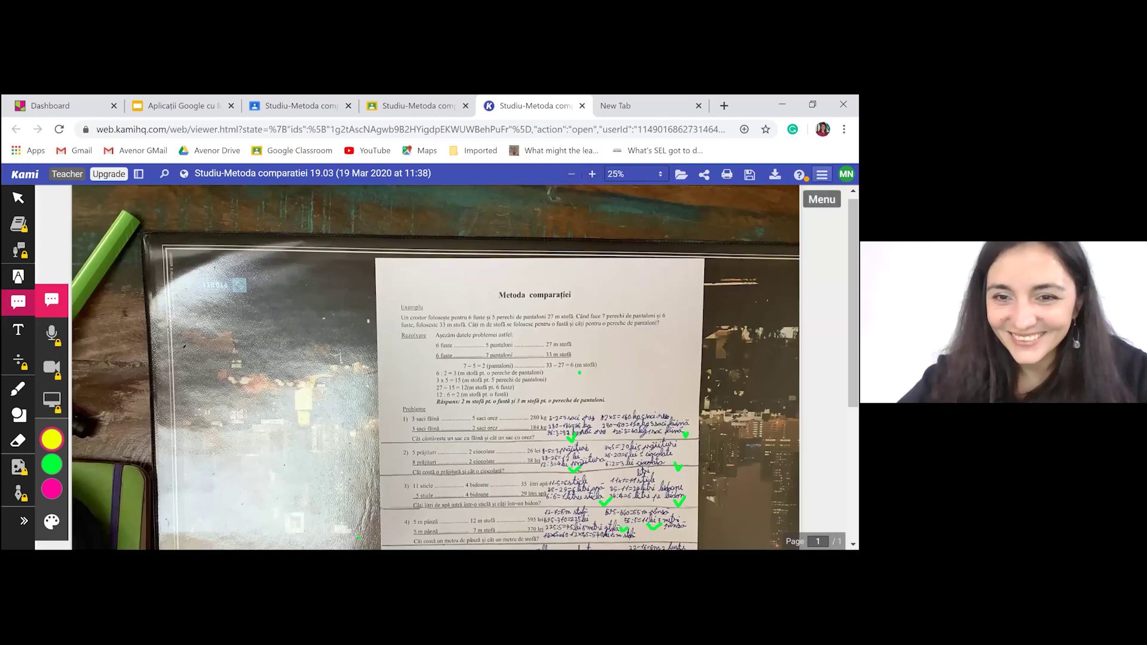
pyautogui.click(822, 175)
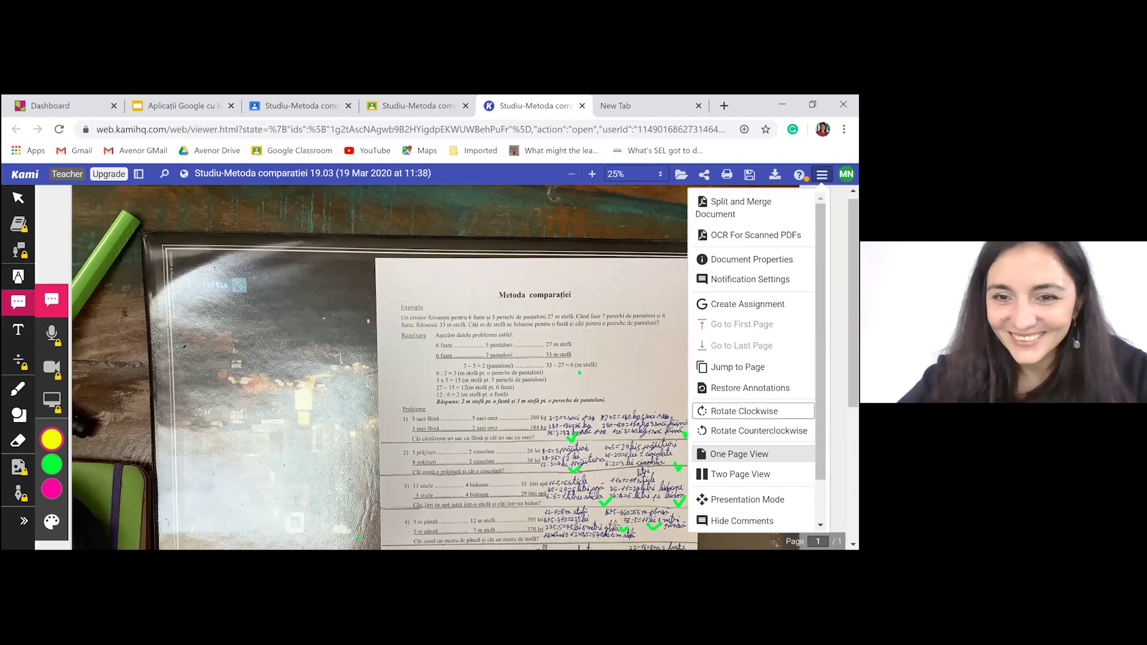
pyautogui.click(744, 411)
pyautogui.click(759, 430)
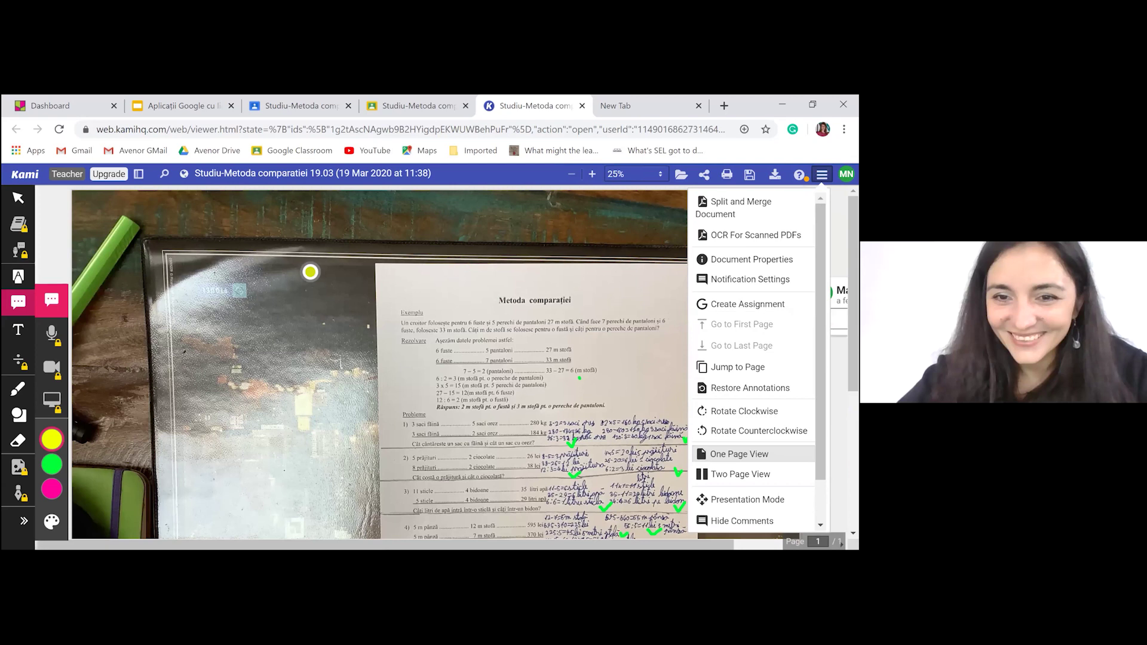
pyautogui.click(634, 174)
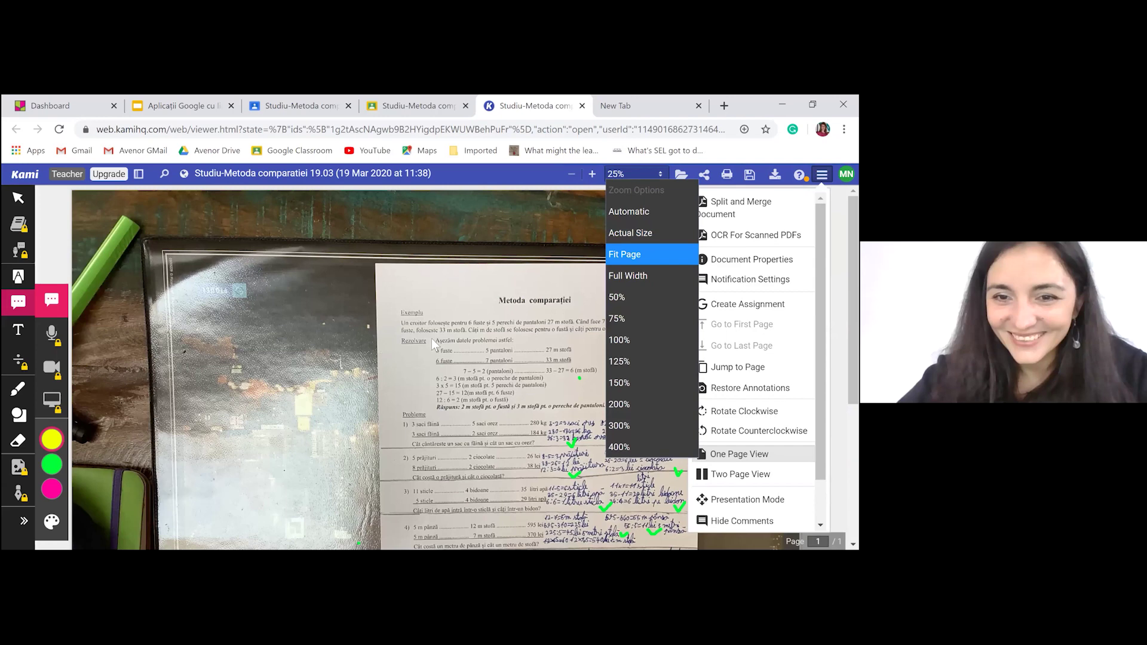
pyautogui.press('Return')
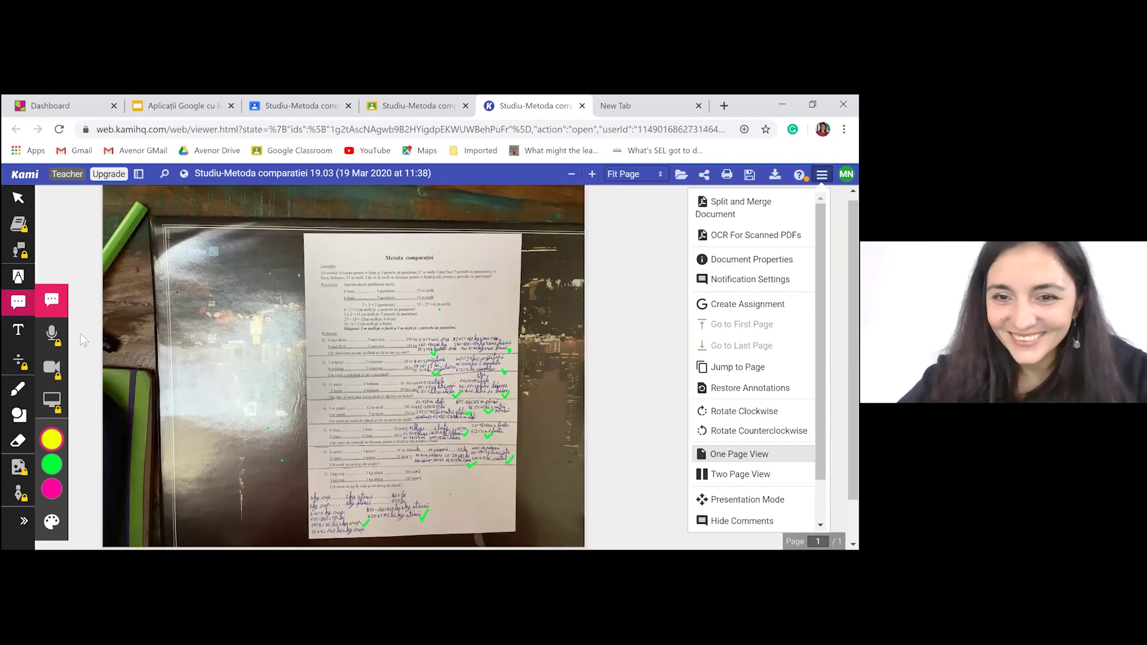
# - Add a text box reading "Scrie data!" and place it in the upper right corner of the worksheet
pyautogui.click(24, 335)
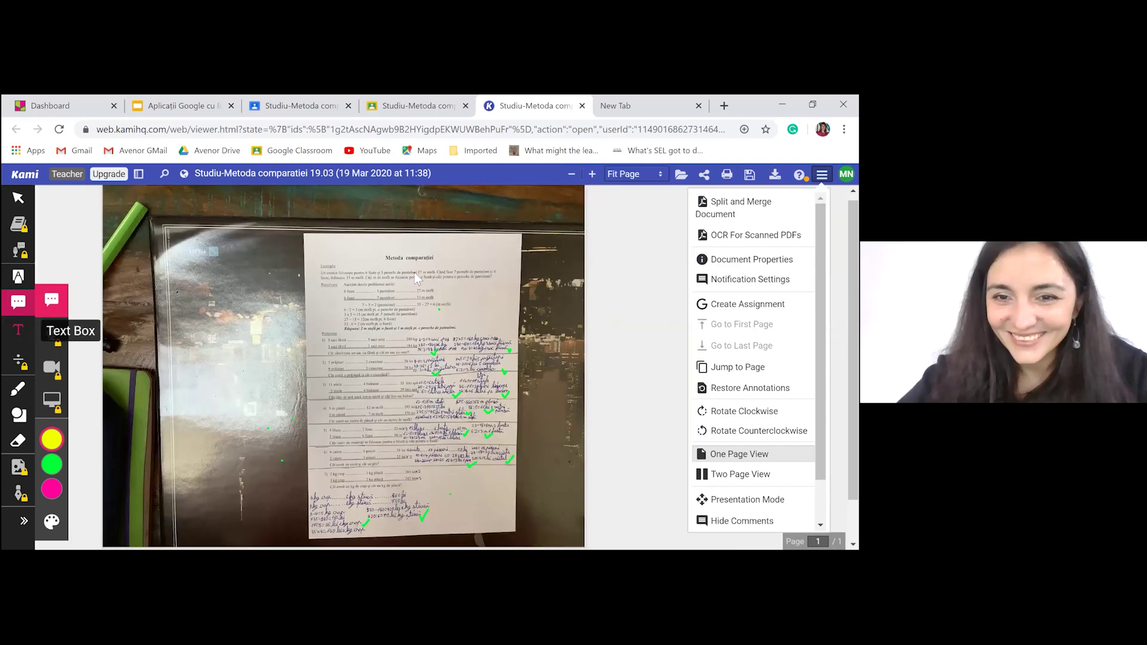
pyautogui.click(395, 246)
pyautogui.write('Crie data!')
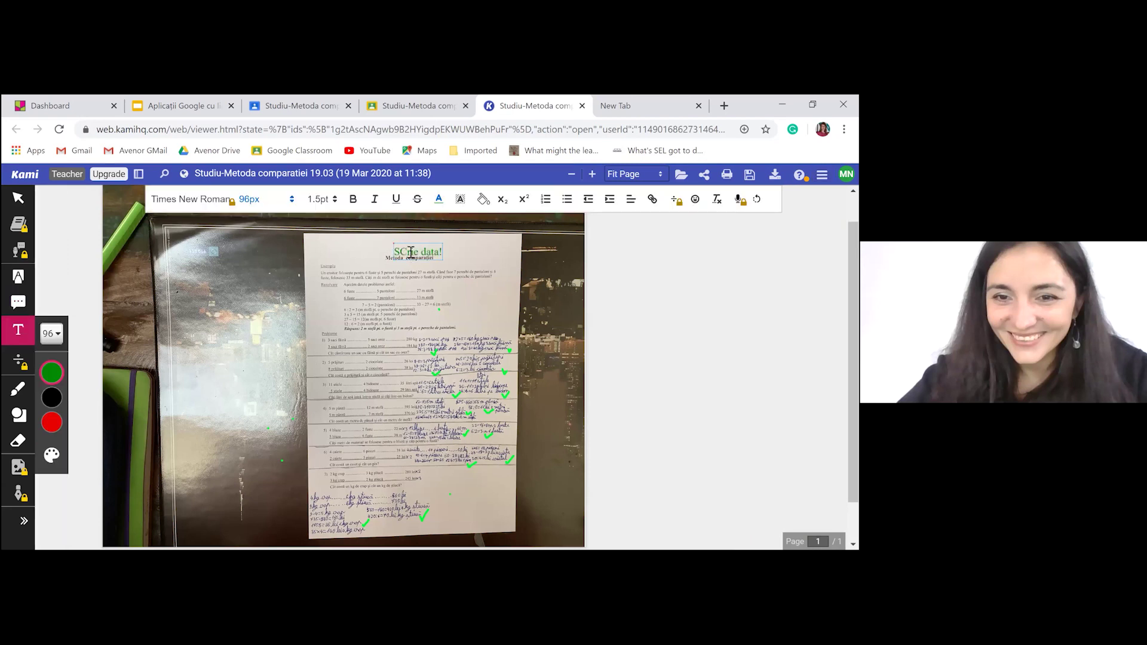
pyautogui.click(411, 251)
pyautogui.press('BackSpace')
pyautogui.write('c')
pyautogui.moveTo(429, 244); pyautogui.dragTo(509, 267)
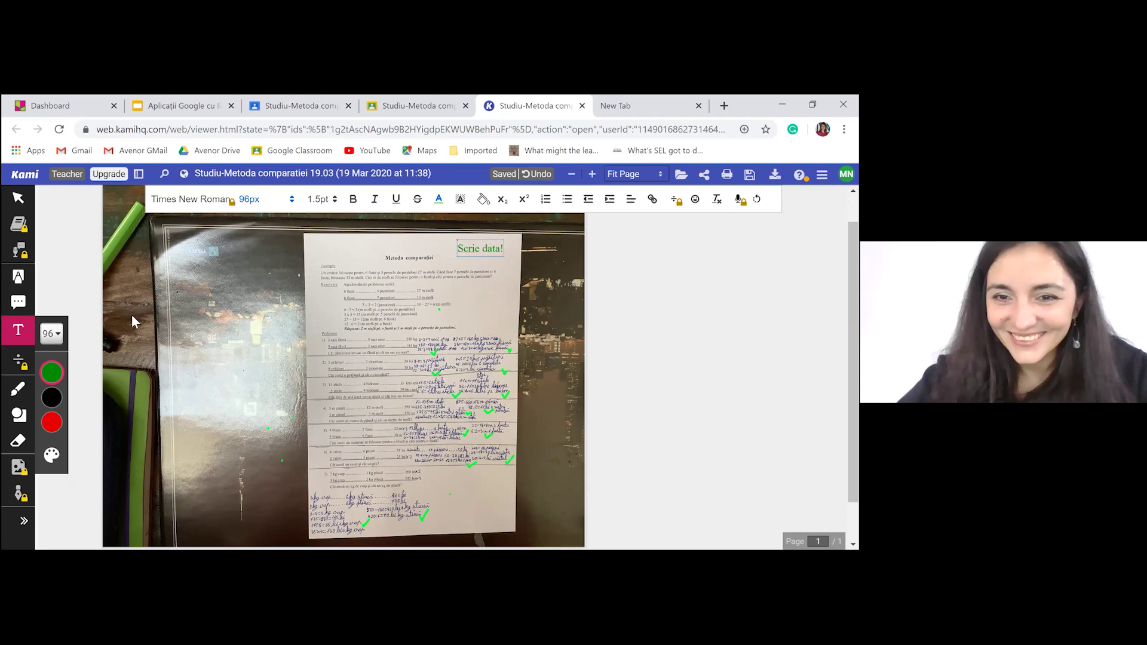
# - Change the color of the "Scrie data!" text to yellow and deselect its text box
pyautogui.moveTo(35, 382)
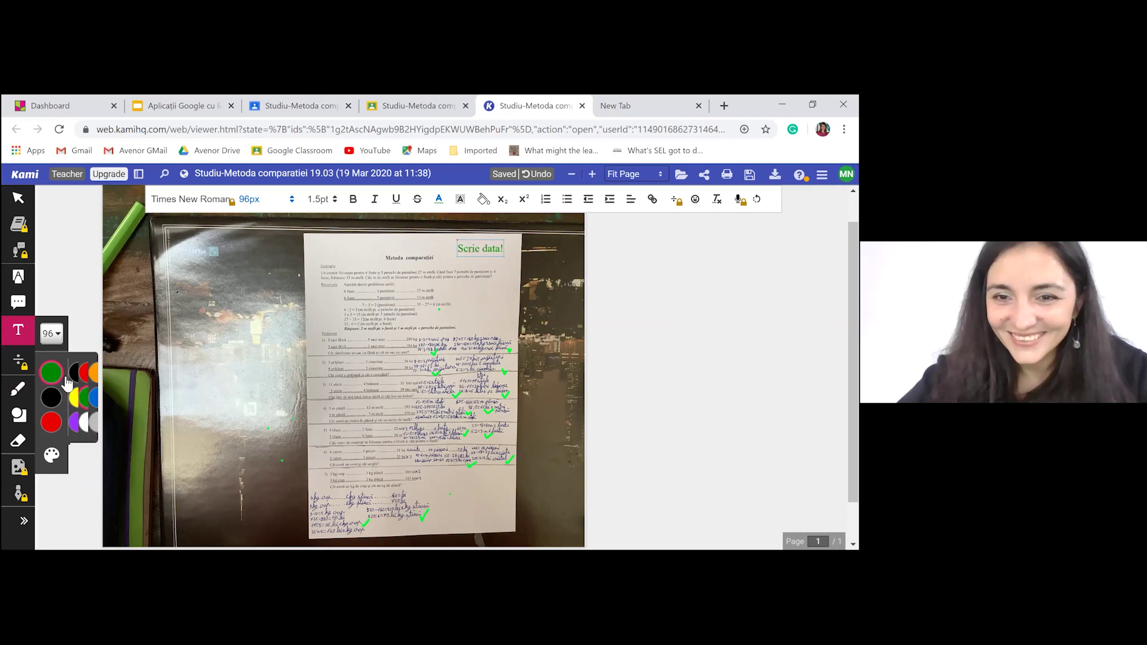
pyautogui.click(76, 398)
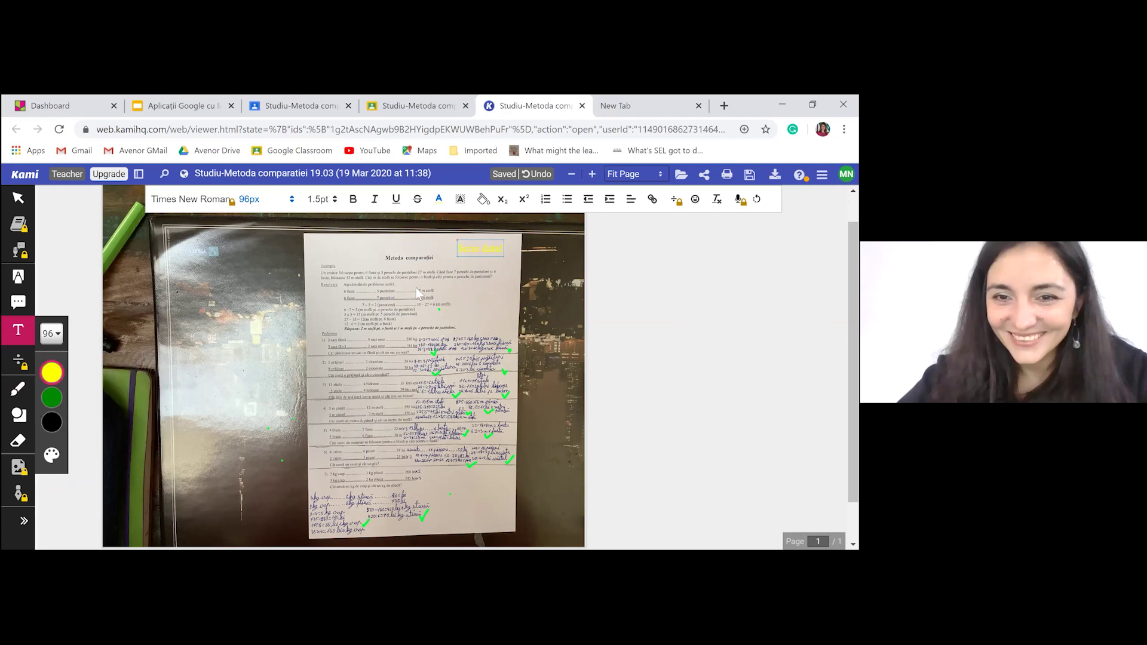
pyautogui.click(460, 300)
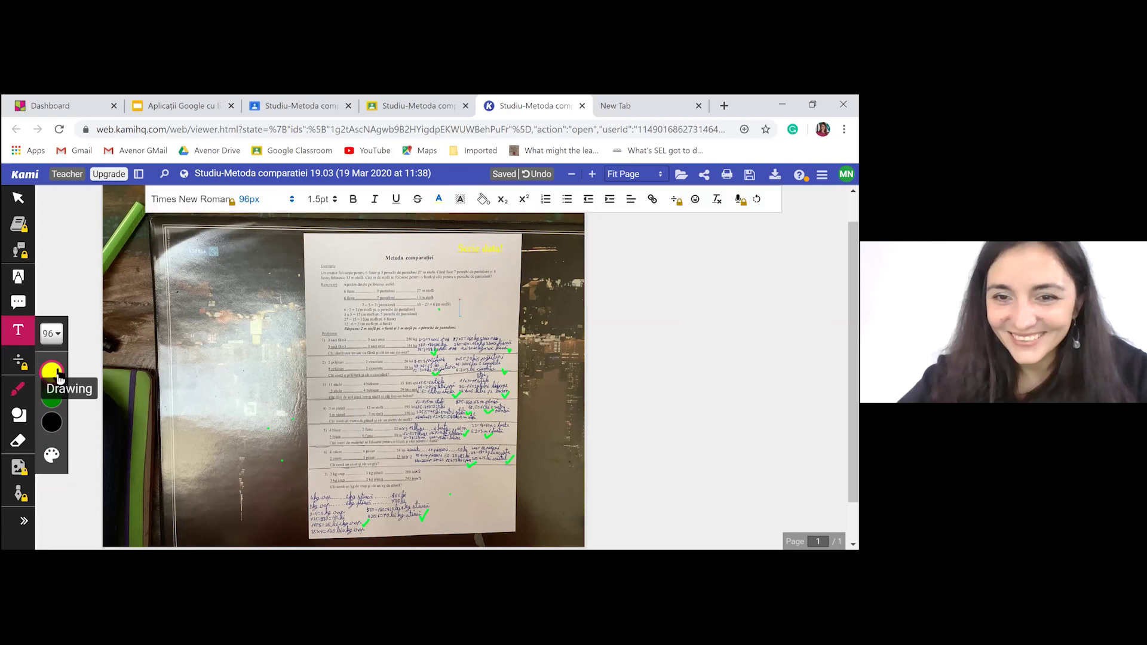
# - Draw a large green check mark with line thickness 4 beside the worksheet's solved example
pyautogui.click(18, 389)
pyautogui.click(51, 372)
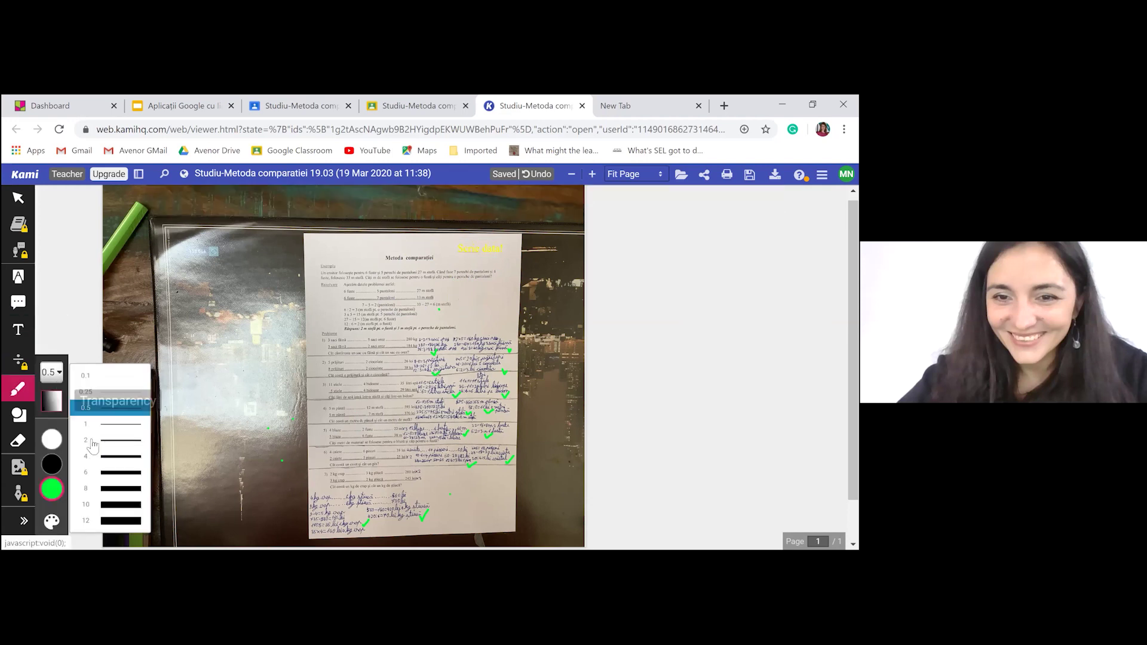
pyautogui.moveTo(51, 462)
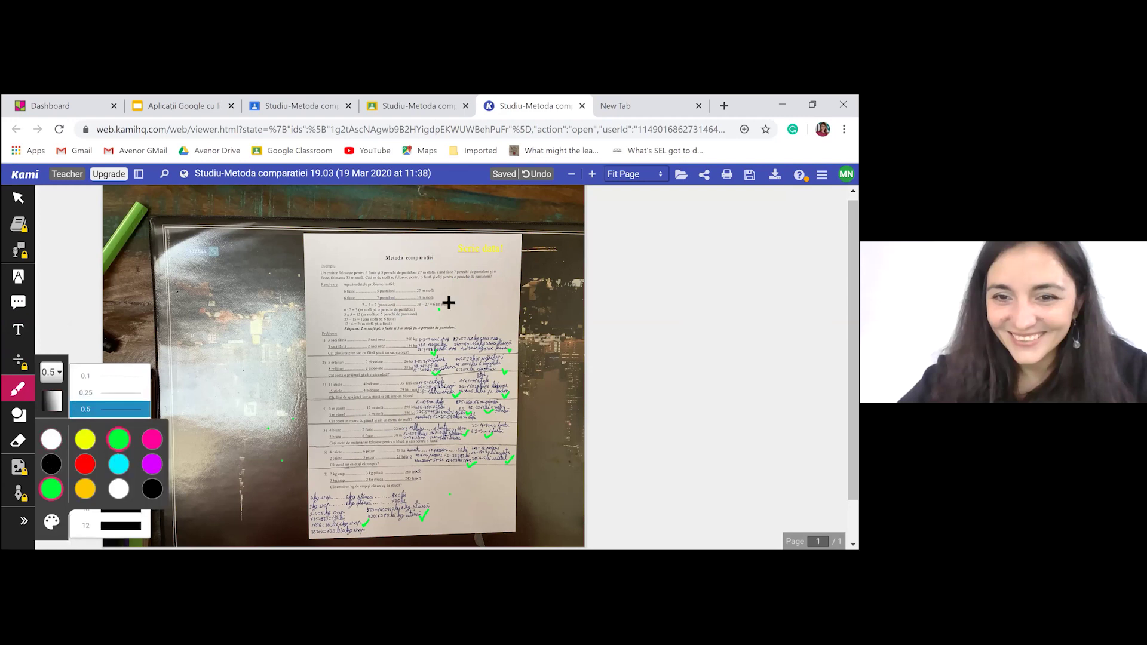
pyautogui.moveTo(459, 312); pyautogui.dragTo(469, 325)
pyautogui.click(482, 292)
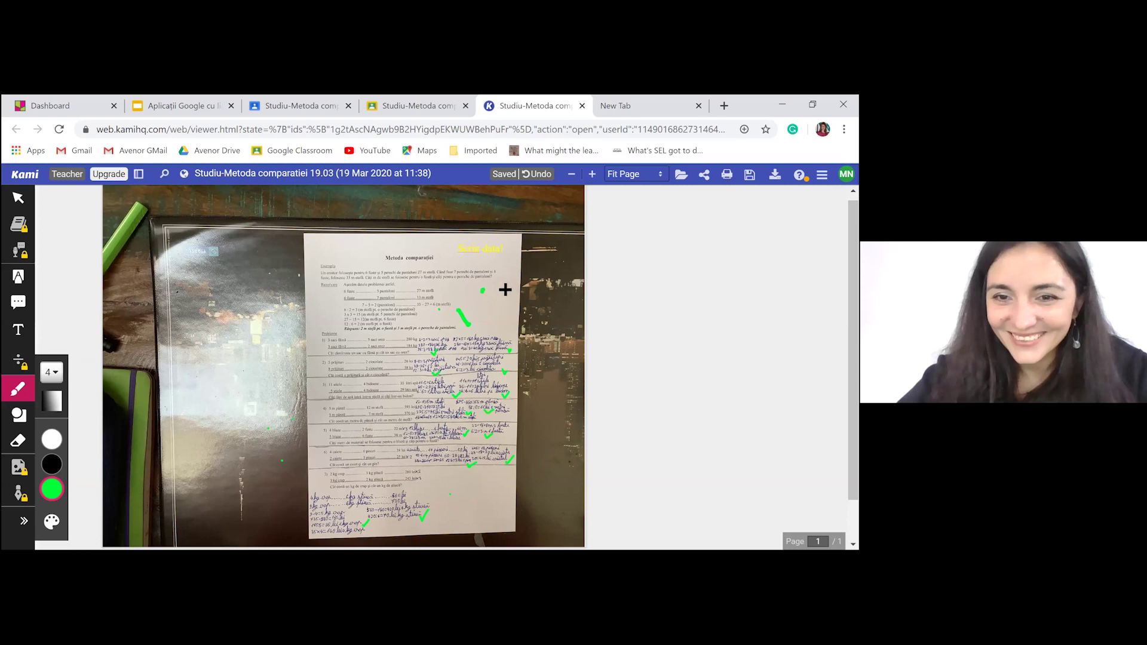
pyautogui.moveTo(481, 307); pyautogui.dragTo(505, 290)
# - Look at the save options and the Google Drive export options for the annotated worksheet, and close them without exporting
pyautogui.click(749, 174)
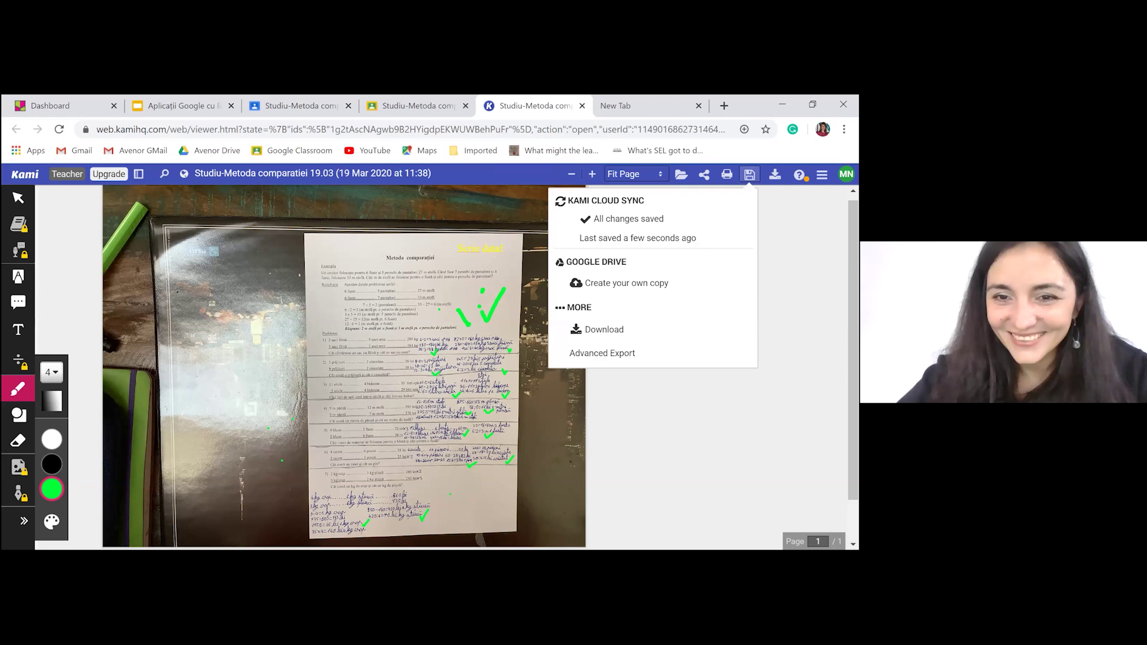
pyautogui.press('Escape')
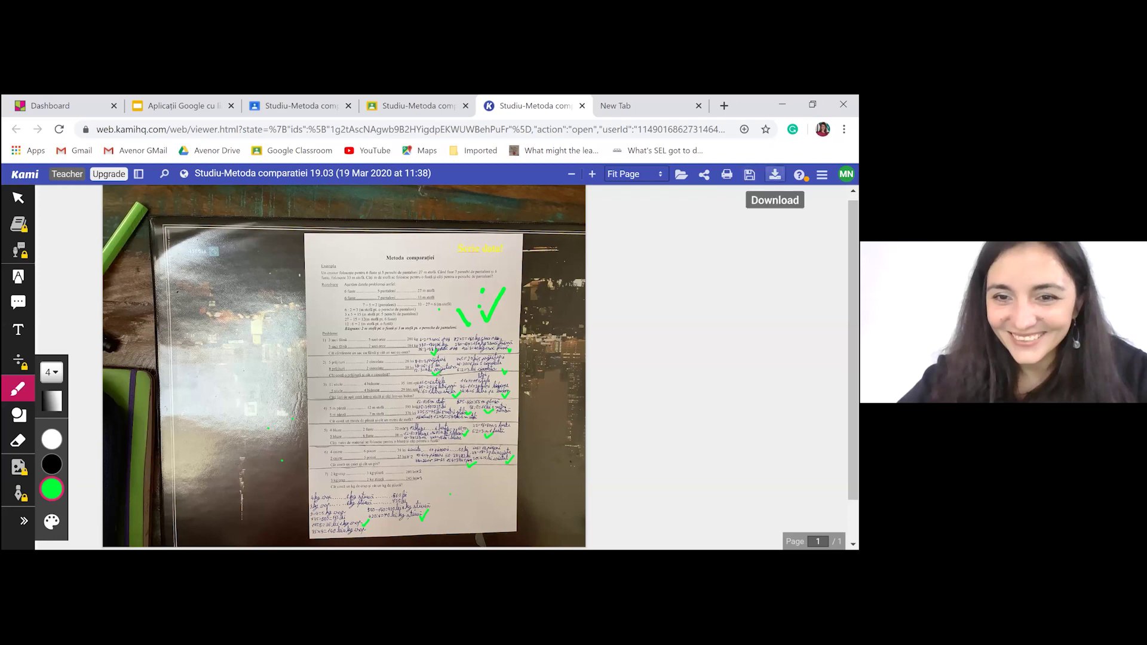
pyautogui.click(775, 175)
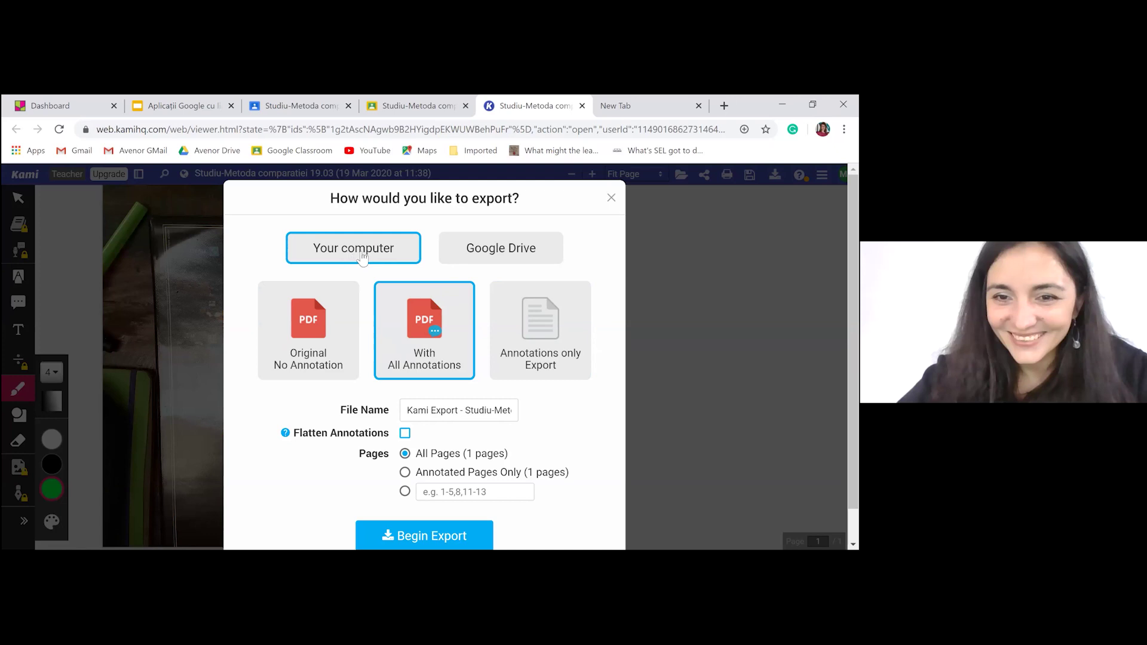
pyautogui.click(488, 254)
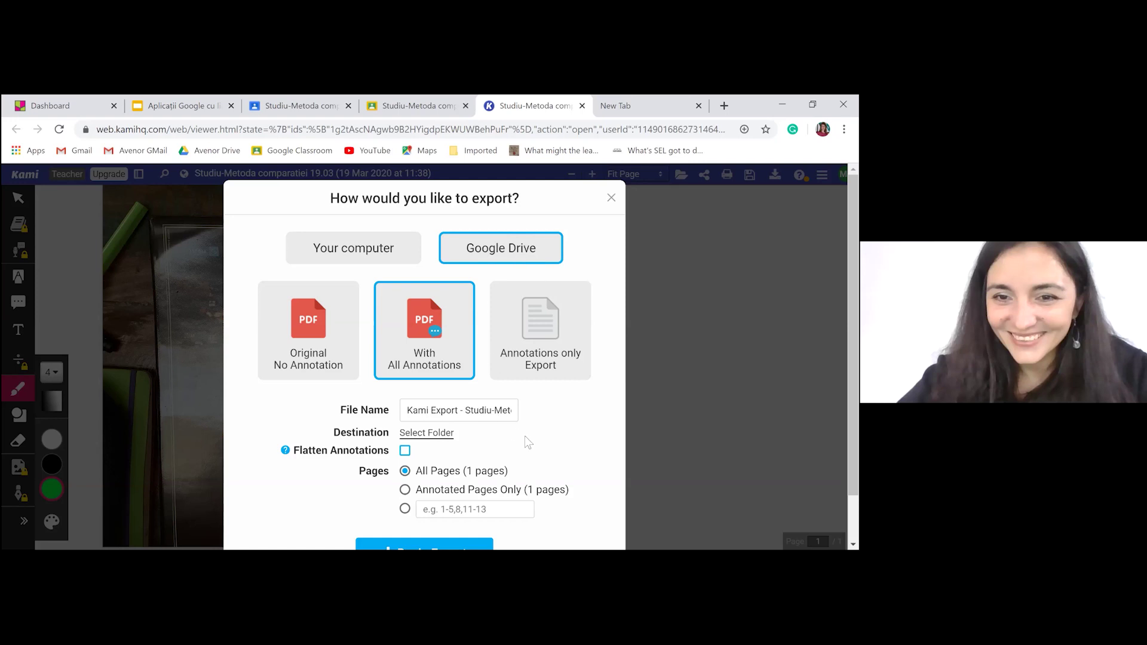
pyautogui.click(531, 348)
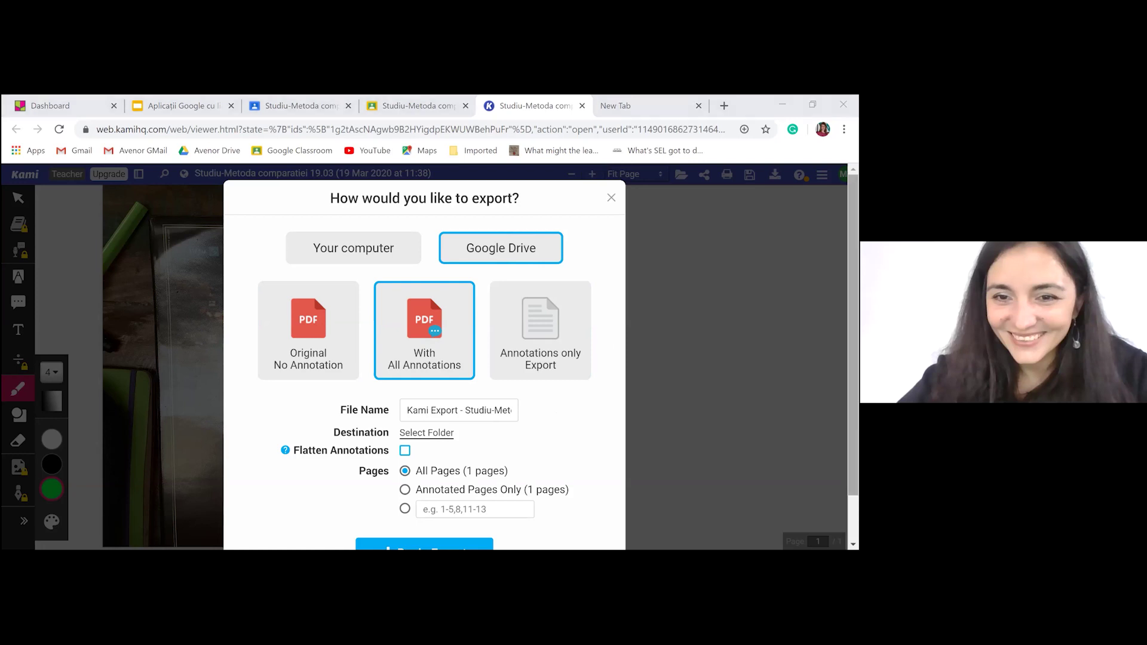
pyautogui.press('Escape')
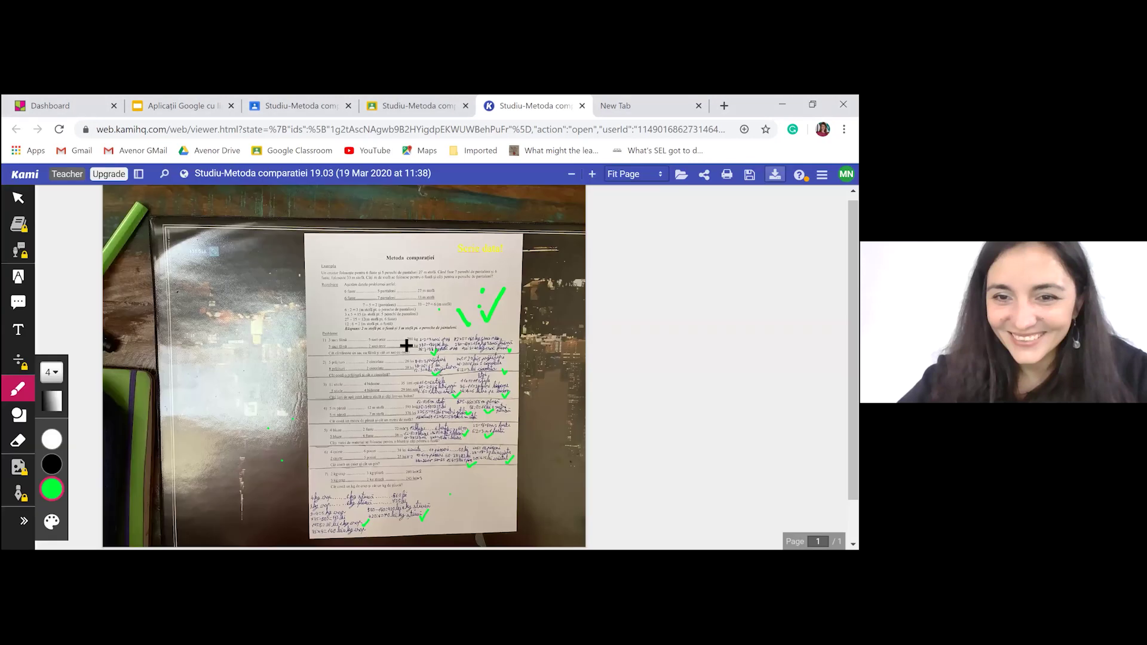
# - Close the annotated worksheet, look through the next two students' submissions and private comments in Google Classroom, and close the grading page
pyautogui.click(582, 106)
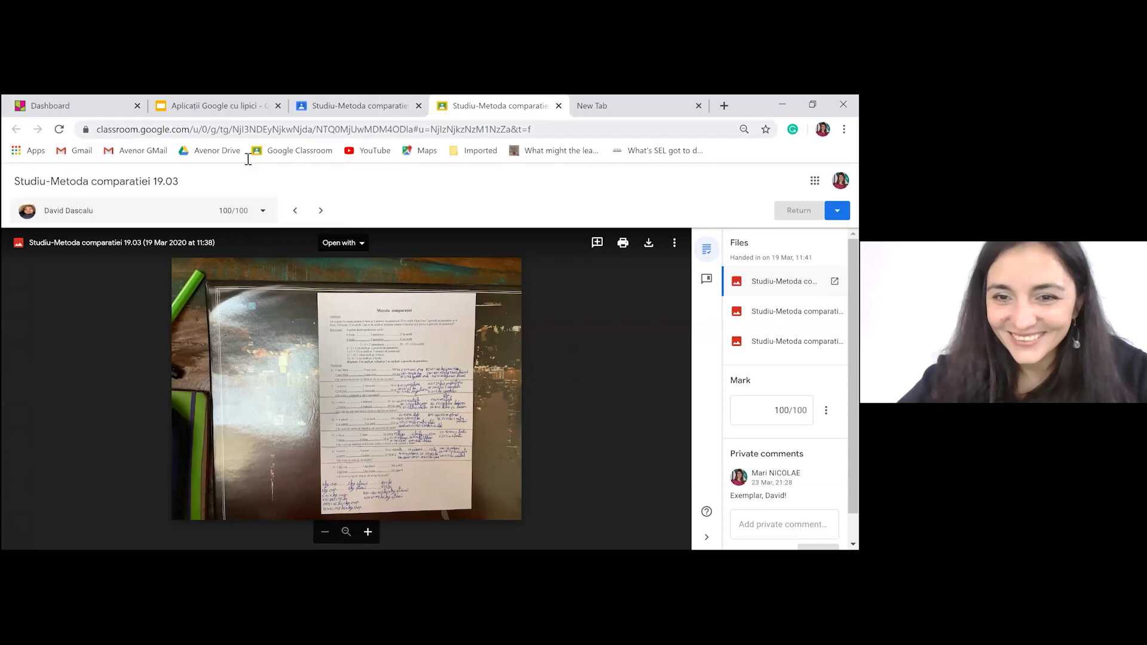
pyautogui.click(321, 211)
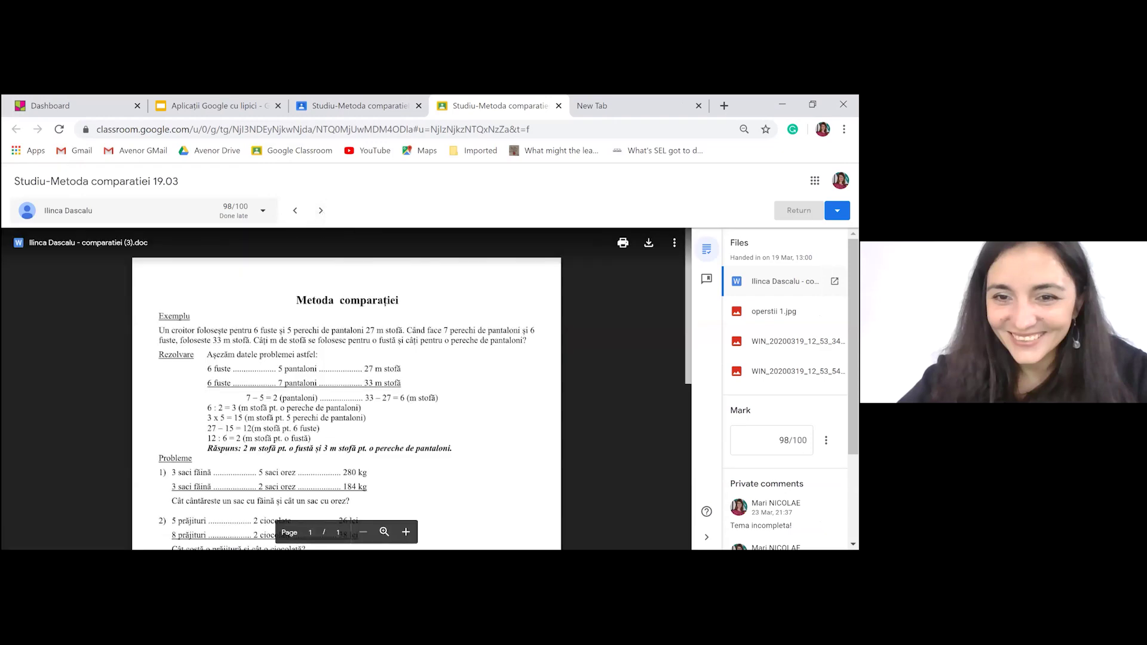
pyautogui.scroll(-2, 786, 388)
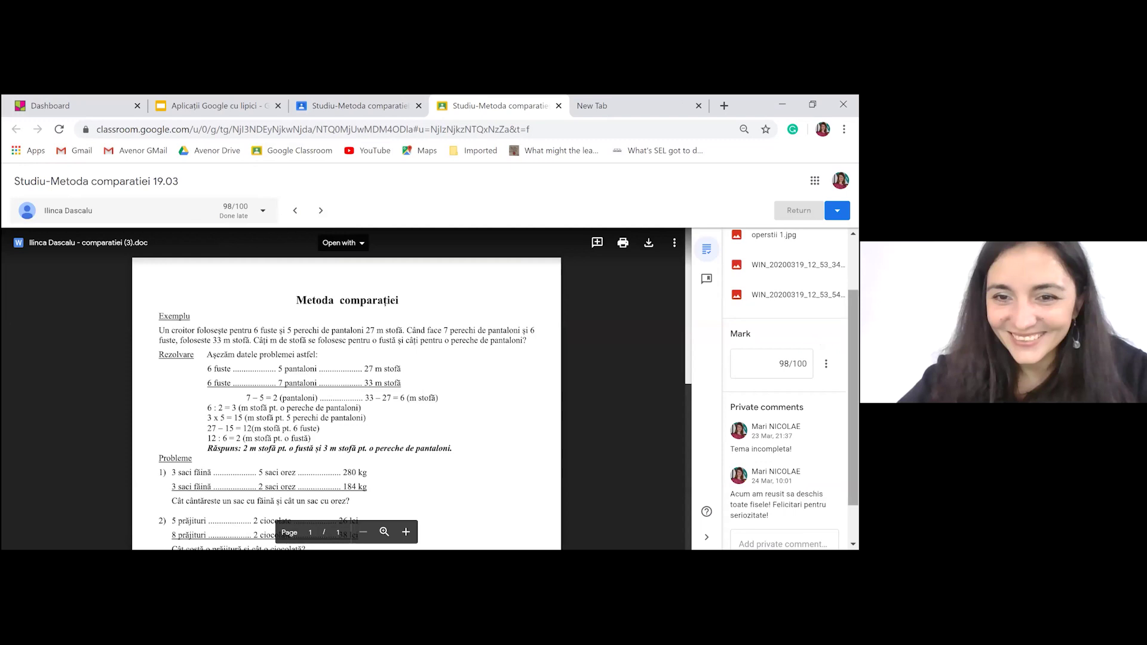
pyautogui.scroll(-1, 785, 389)
pyautogui.scroll(3, 785, 389)
pyautogui.scroll(-3, 786, 388)
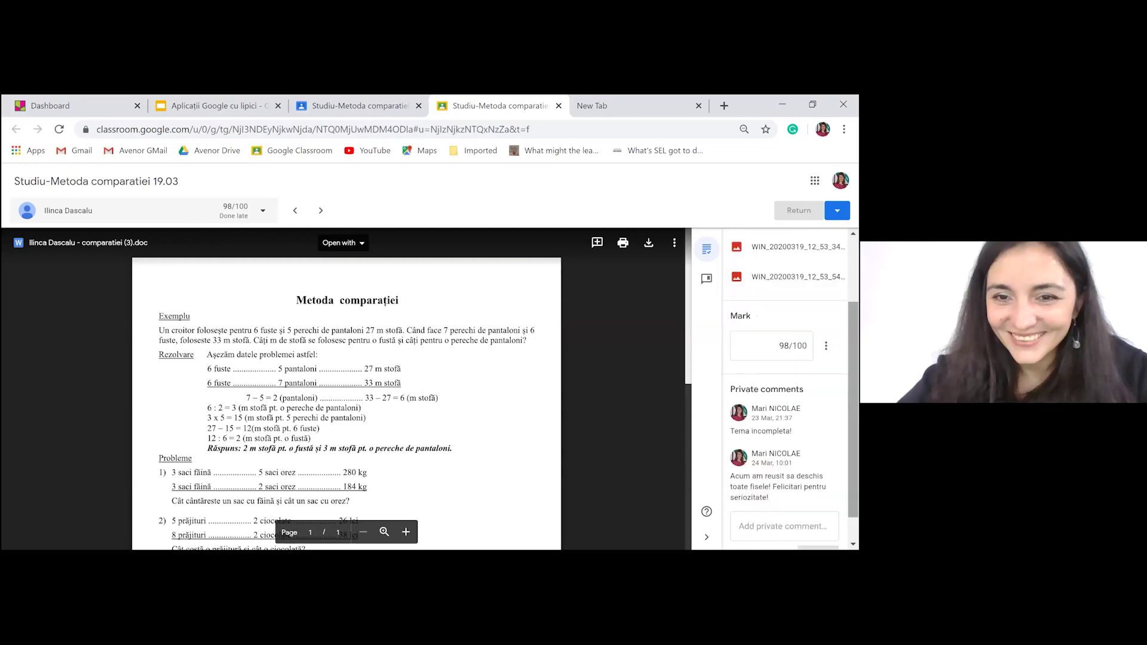
pyautogui.scroll(-1, 786, 389)
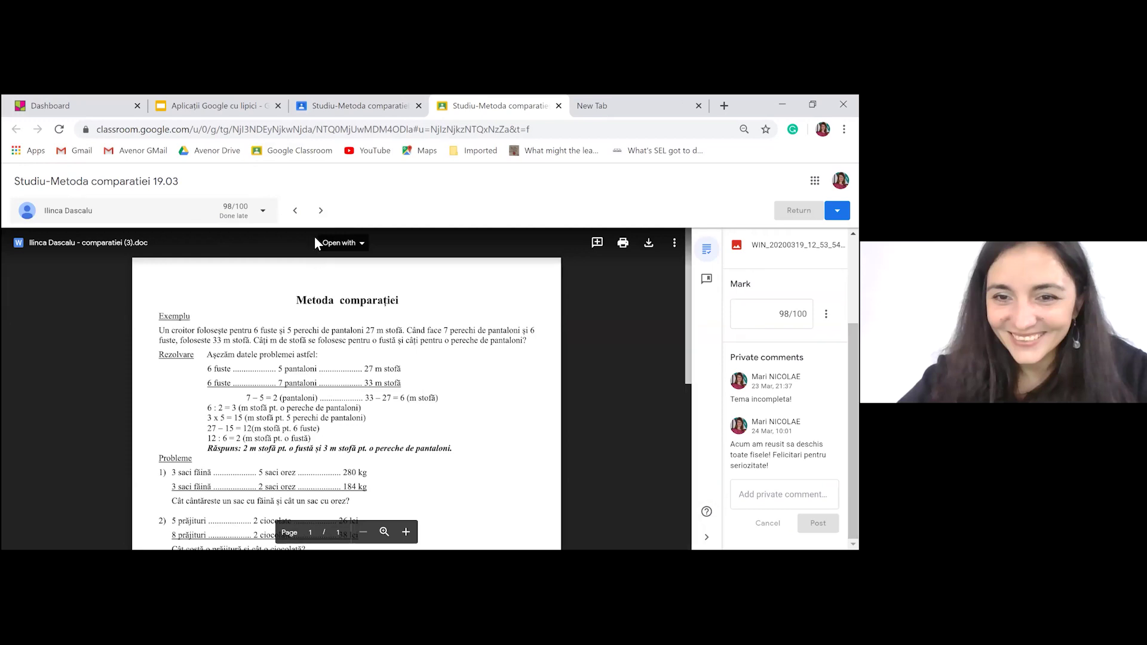
pyautogui.click(321, 210)
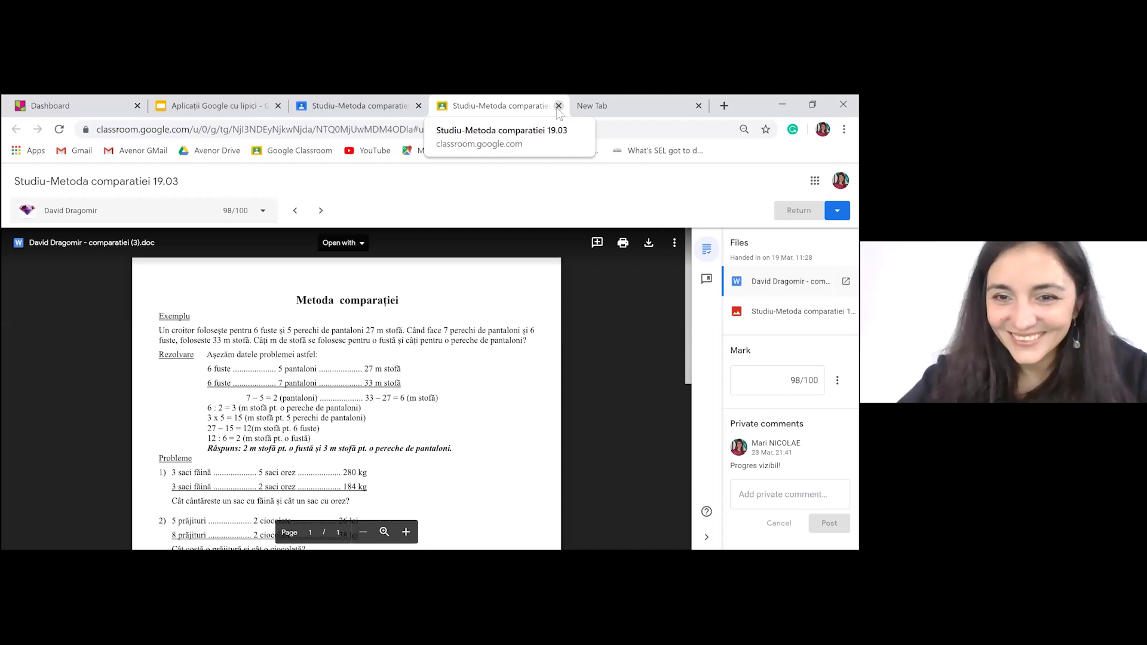
pyautogui.click(558, 106)
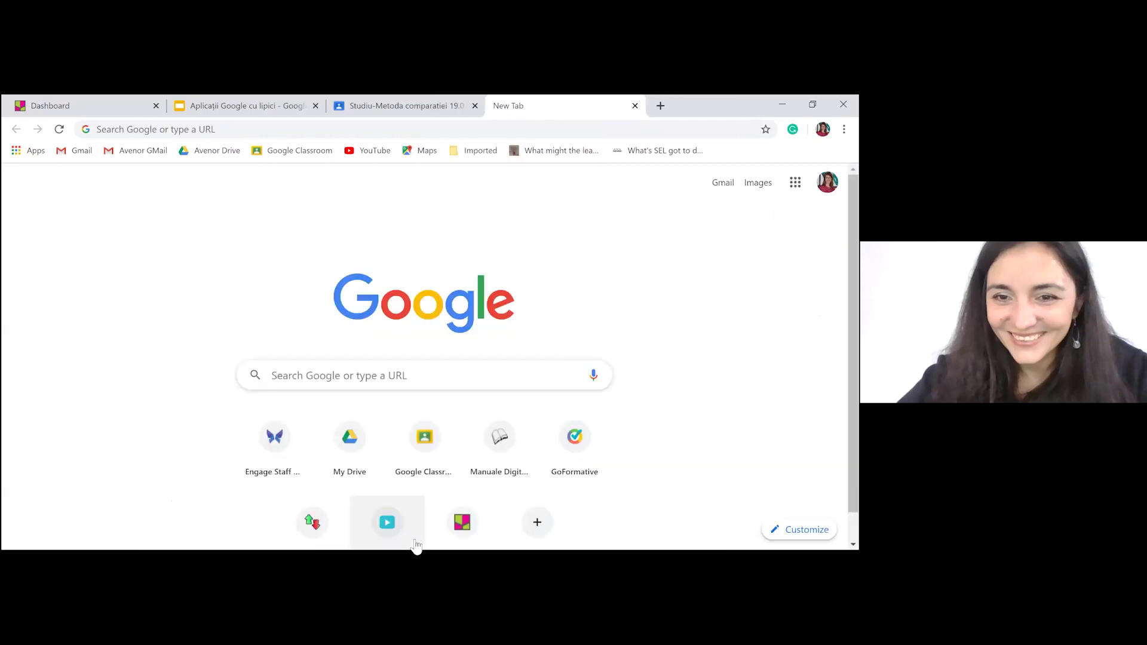
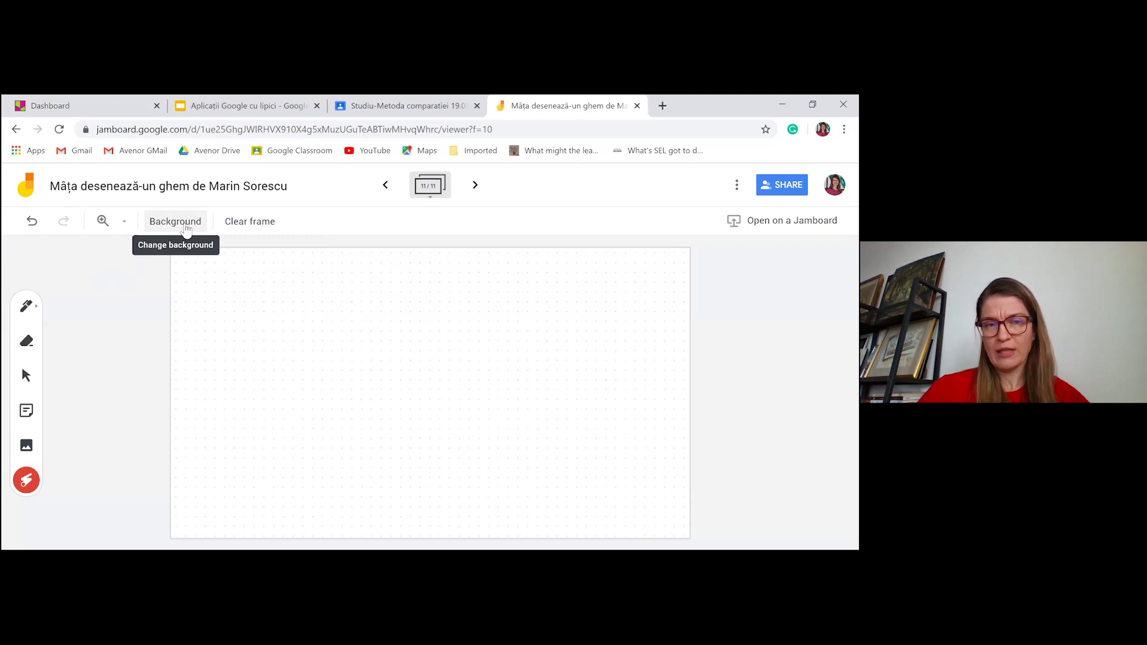
# - Try the lined and squared backgrounds on the empty last Jamboard frame, and set its background to blue
pyautogui.click(186, 229)
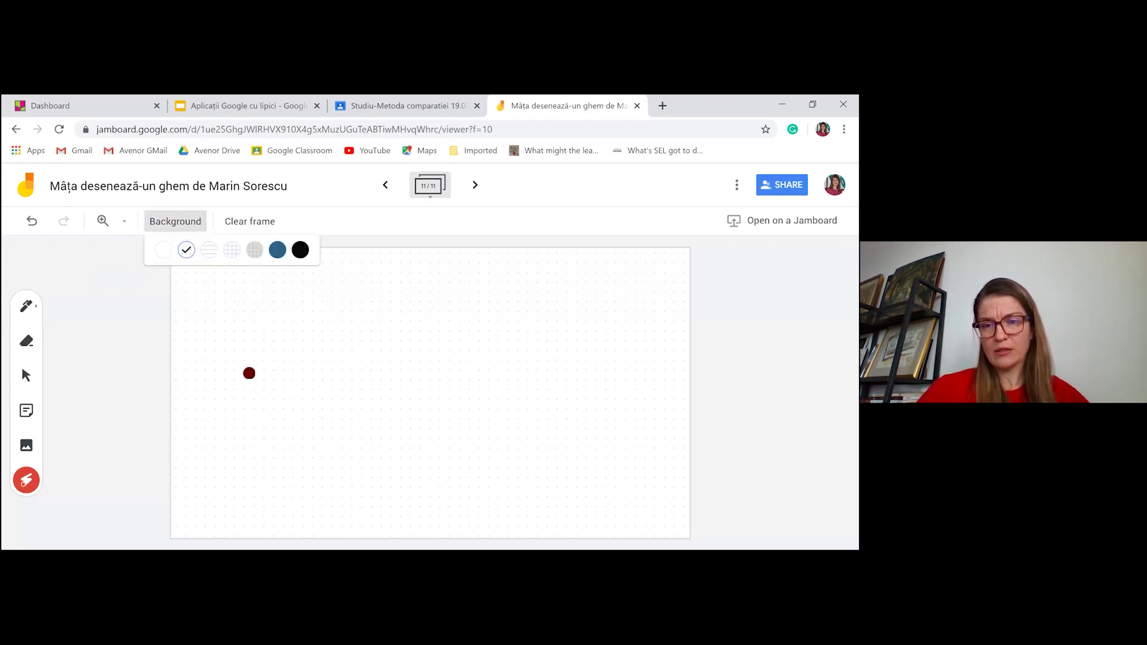
pyautogui.click(209, 251)
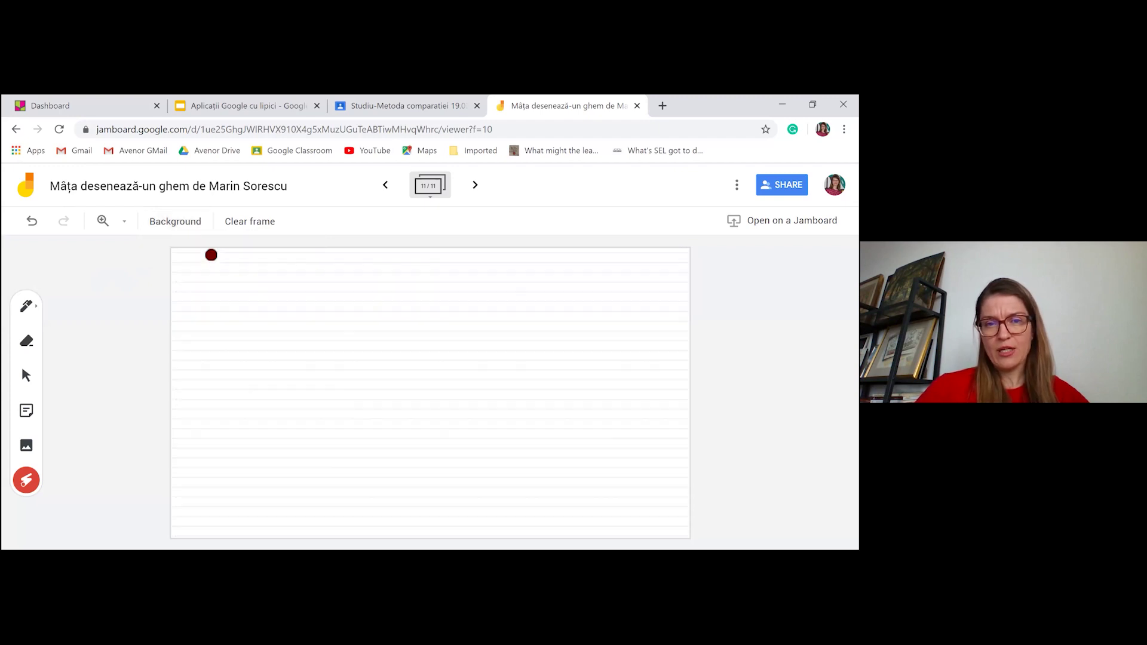
pyautogui.click(190, 222)
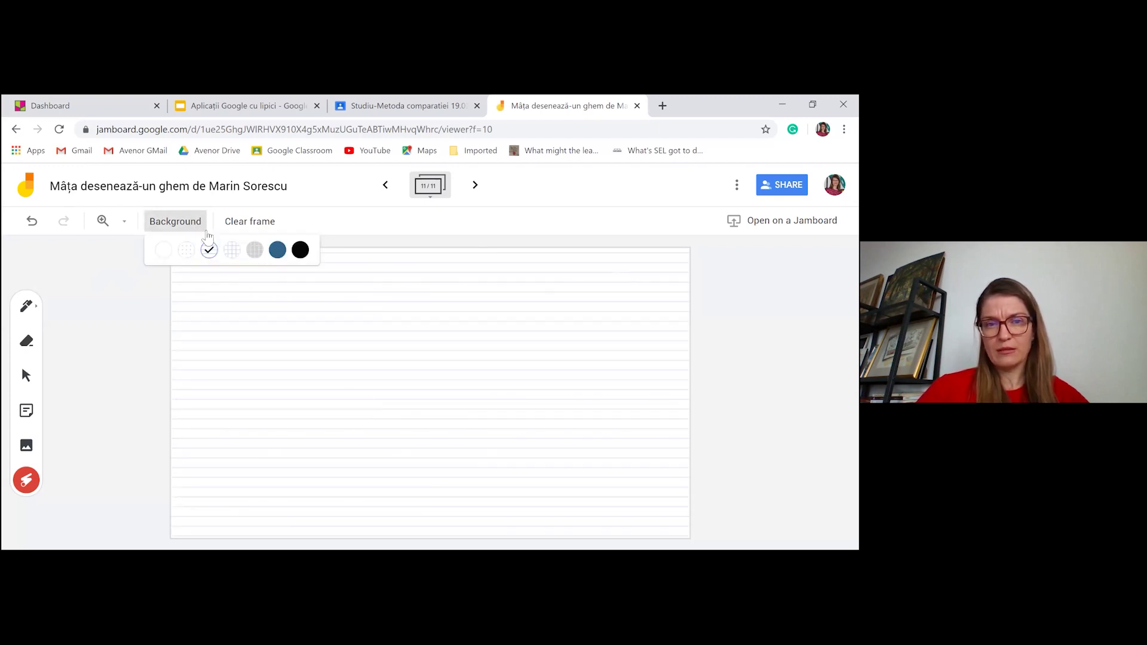
pyautogui.click(233, 252)
pyautogui.click(191, 224)
pyautogui.click(278, 251)
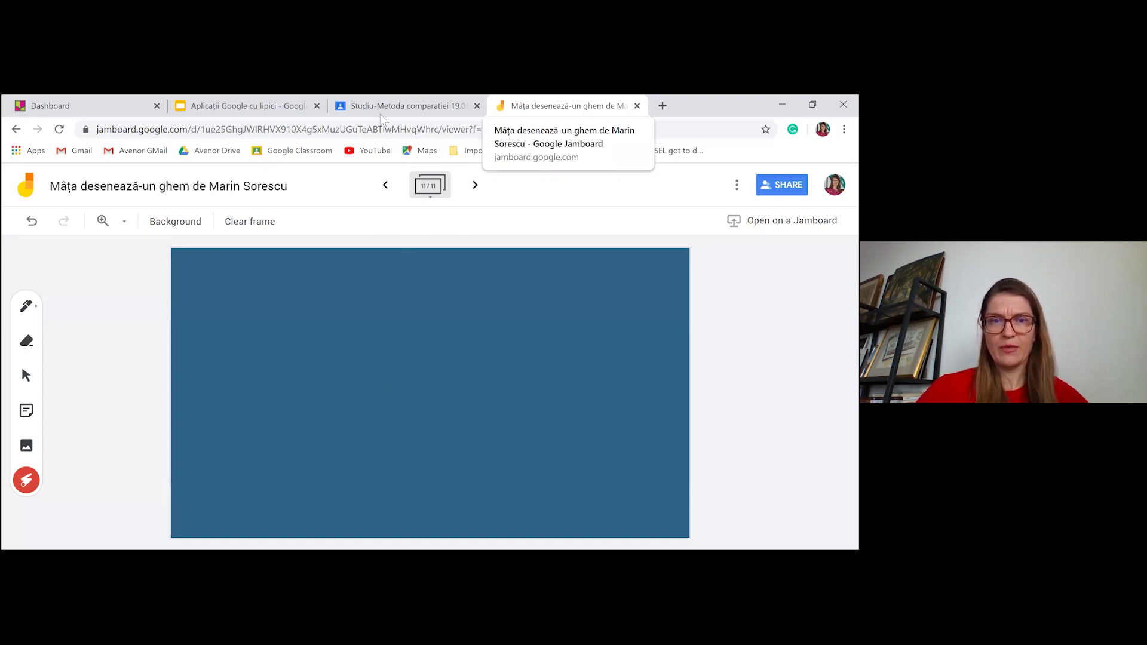
# - Switch to the Padlet dashboard, look at the gallery of example padlets, and return to the dashboard
pyautogui.click(102, 102)
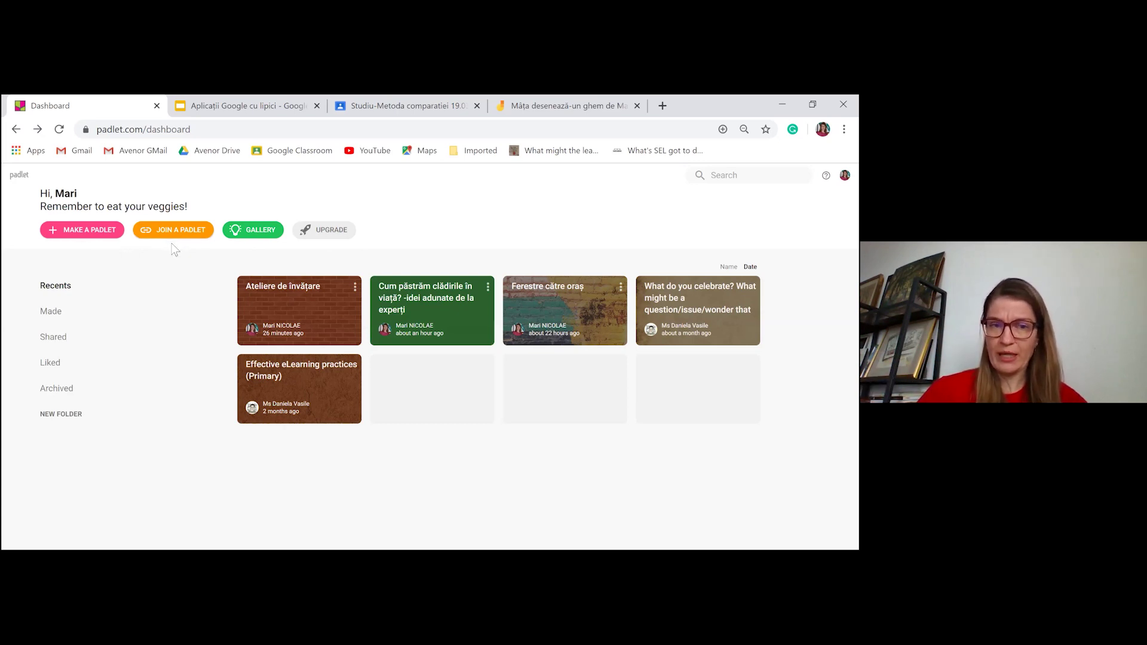
pyautogui.click(251, 237)
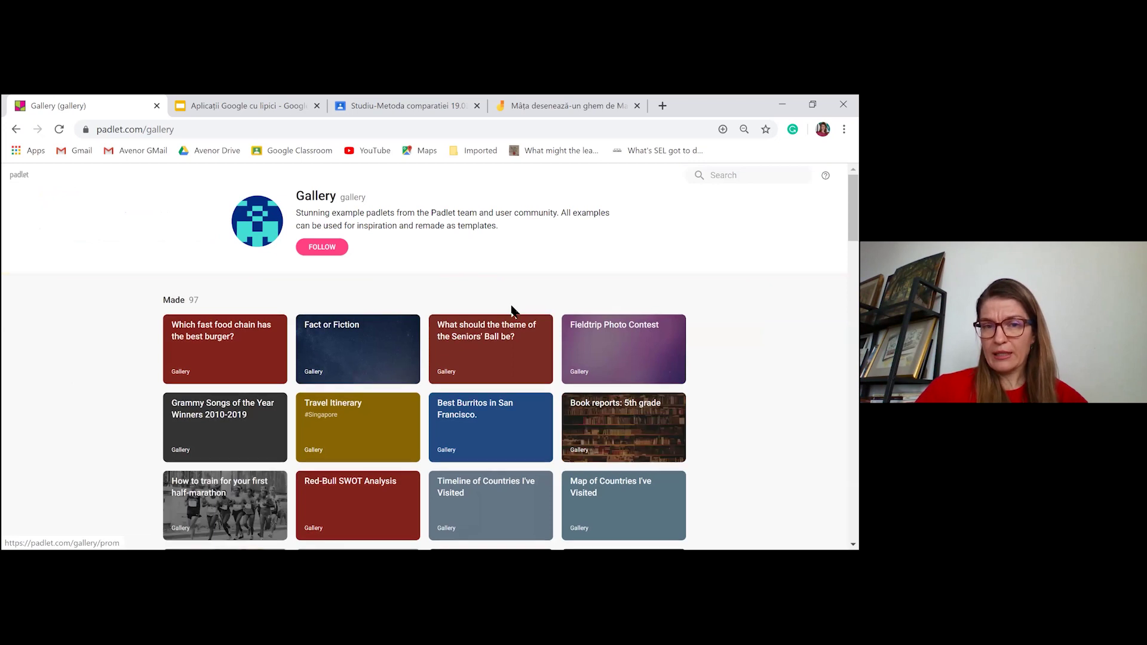
pyautogui.click(16, 129)
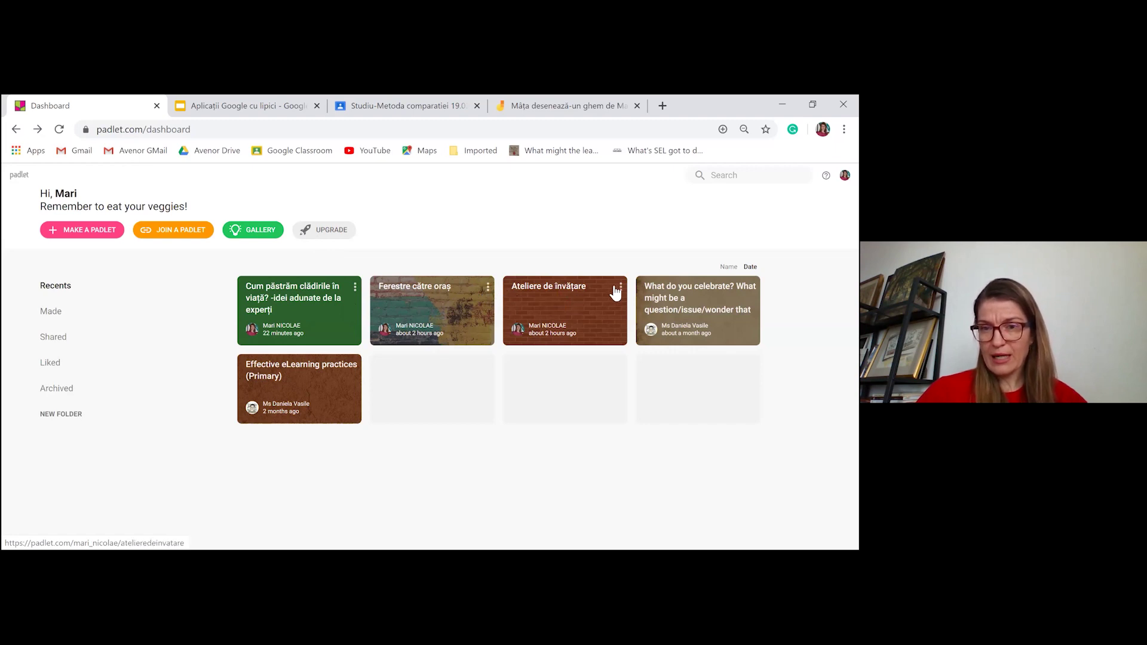
# - View the Made, Shared and Archived padlet lists on the dashboard, and return to the recent padlets
pyautogui.click(52, 311)
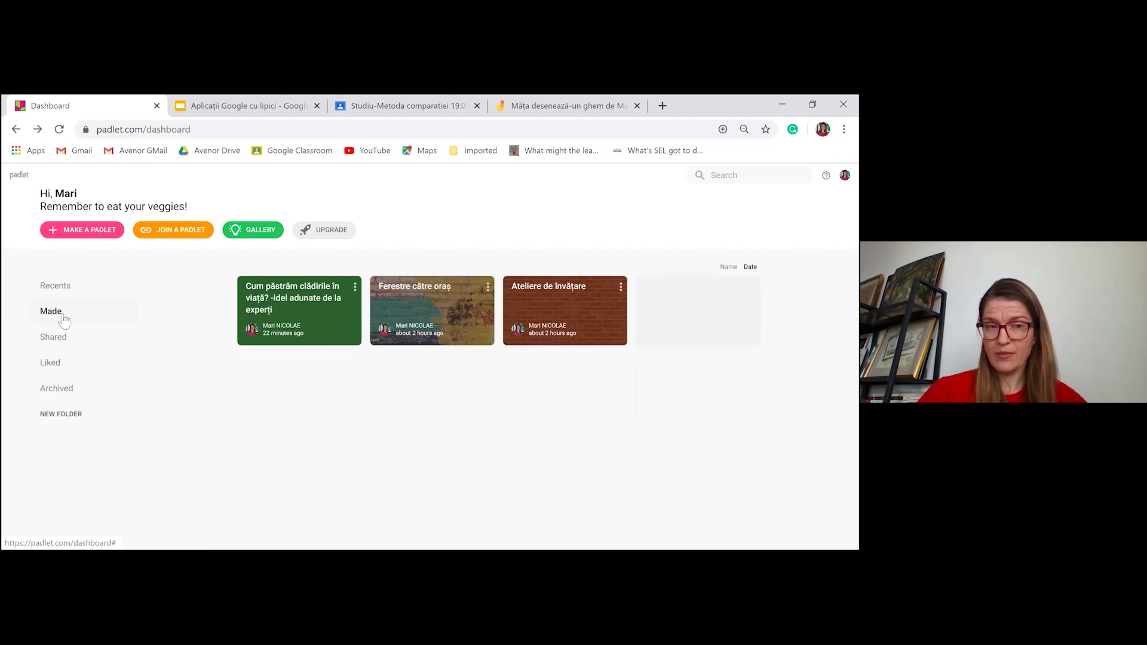
pyautogui.click(58, 338)
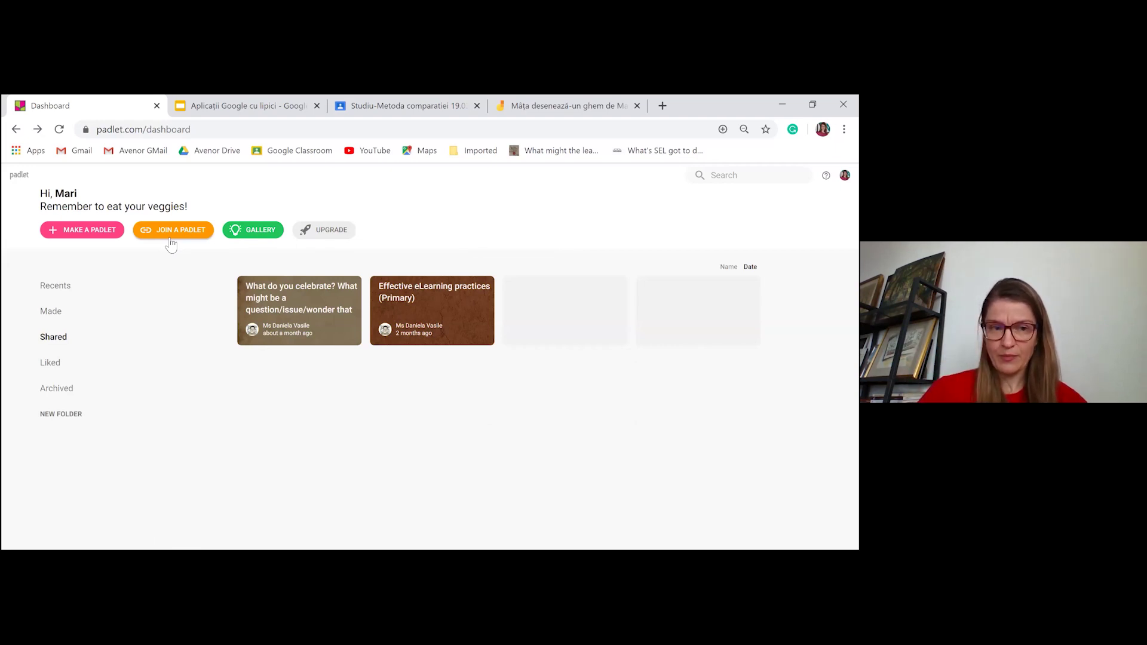
pyautogui.click(70, 398)
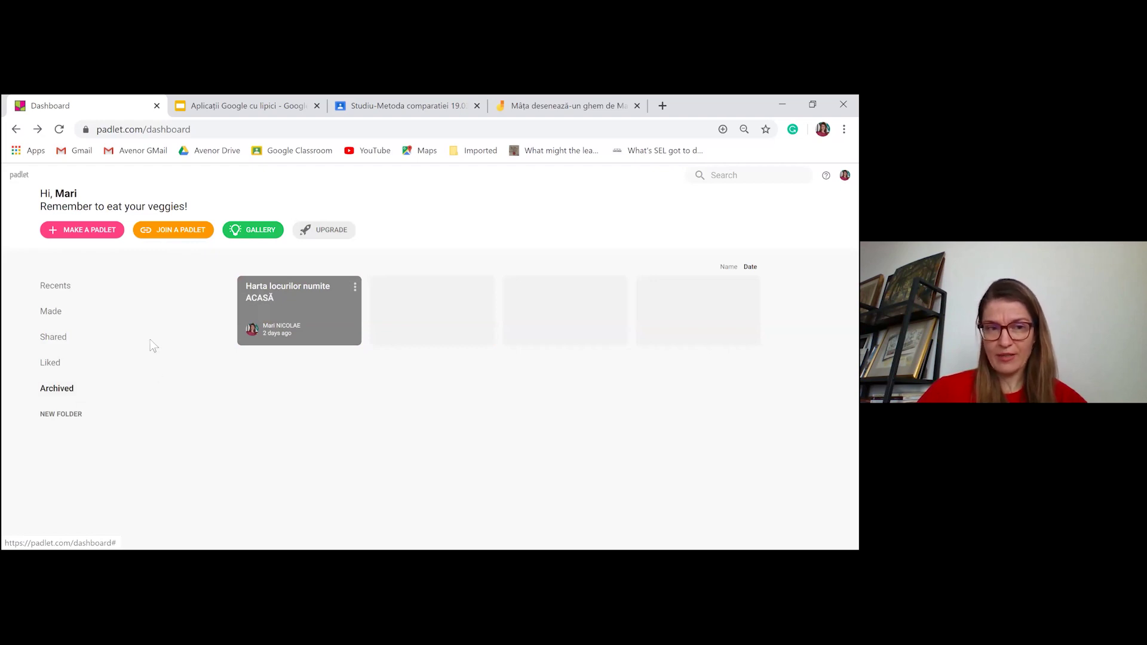
pyautogui.click(85, 287)
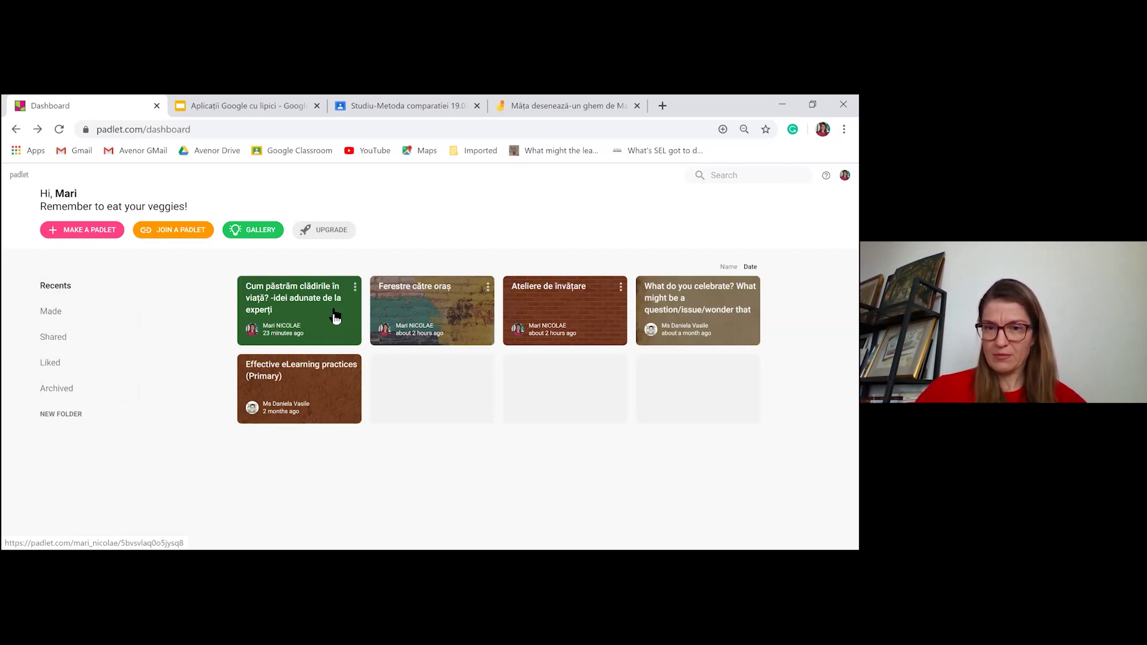
# - Archive the "Ferestre către oraș" padlet, check it among the archived padlets, and return to the recent ones
pyautogui.click(488, 288)
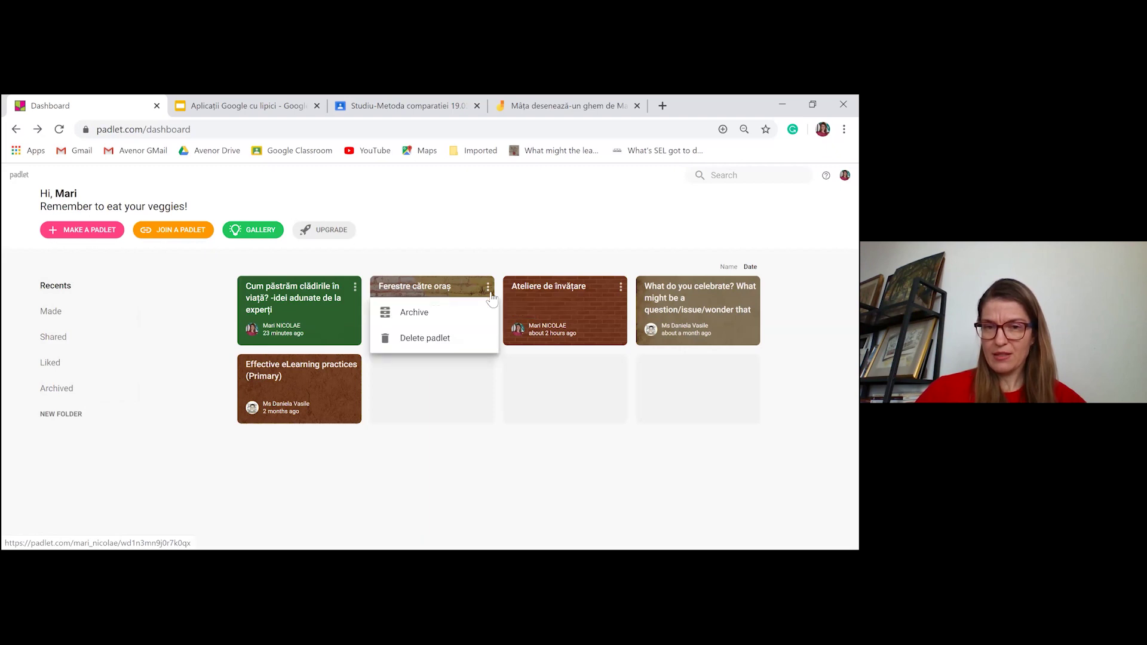
pyautogui.click(462, 315)
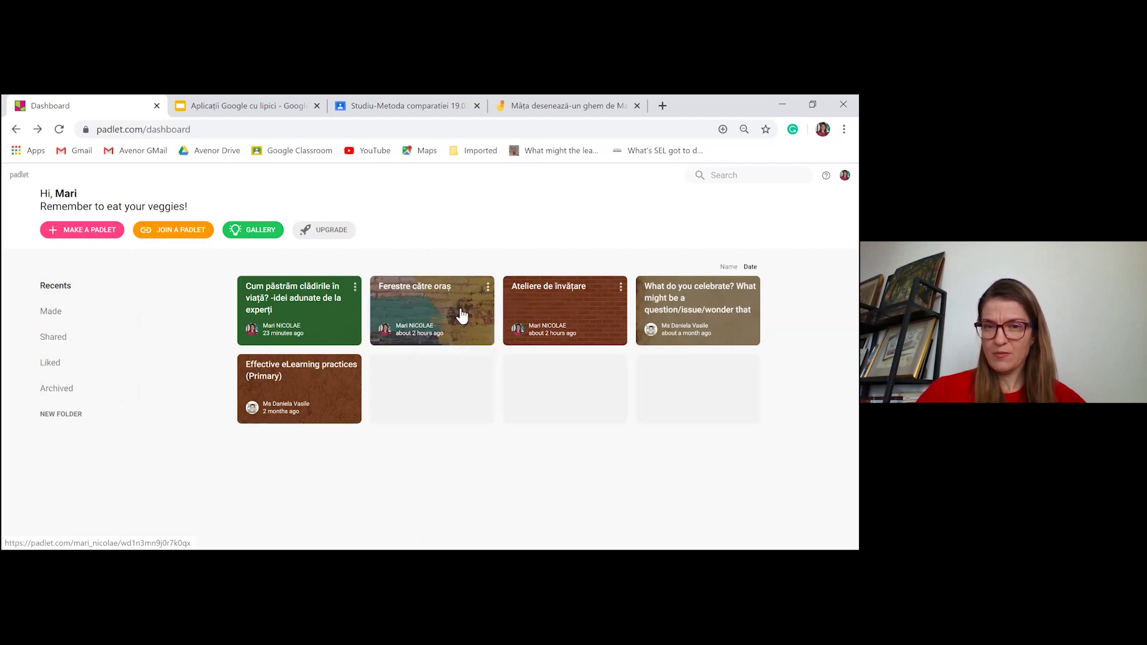
pyautogui.click(73, 394)
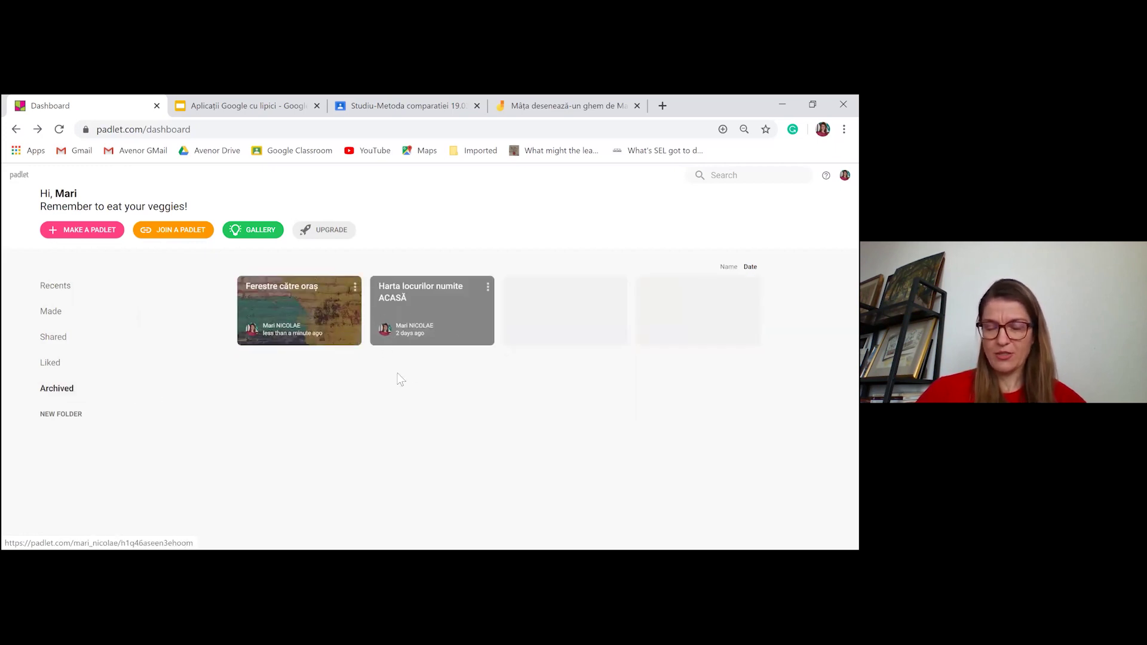
pyautogui.click(85, 291)
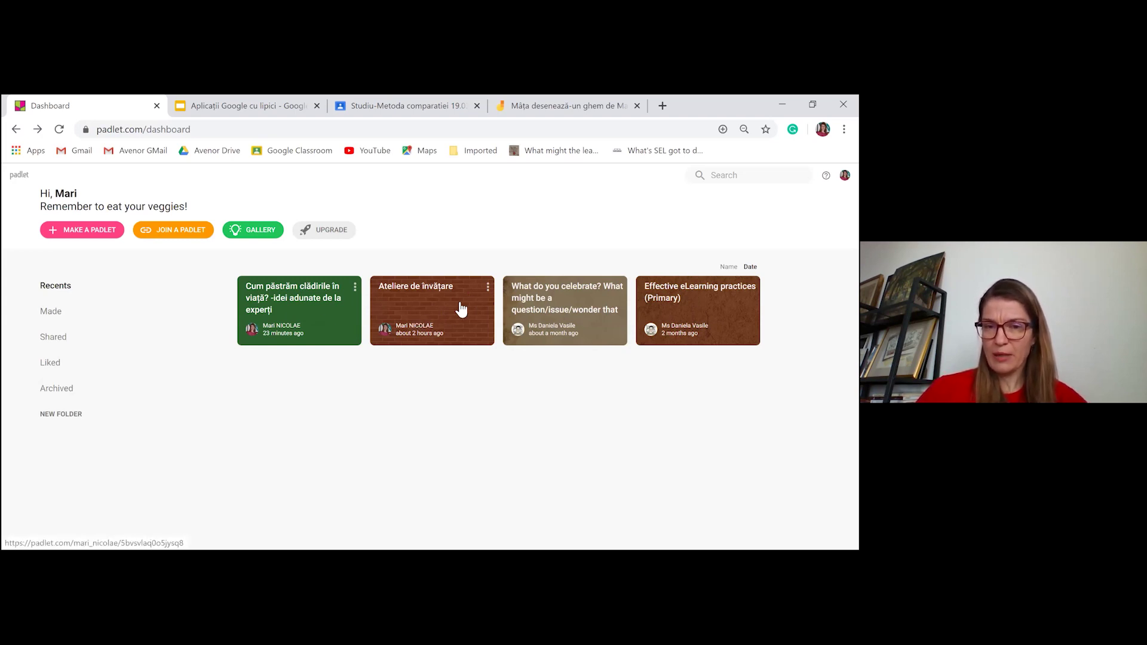
# - Try to unarchive the "Ferestre către oraș" padlet, dismiss the upgrade offer, and return to the recent padlets
pyautogui.click(67, 389)
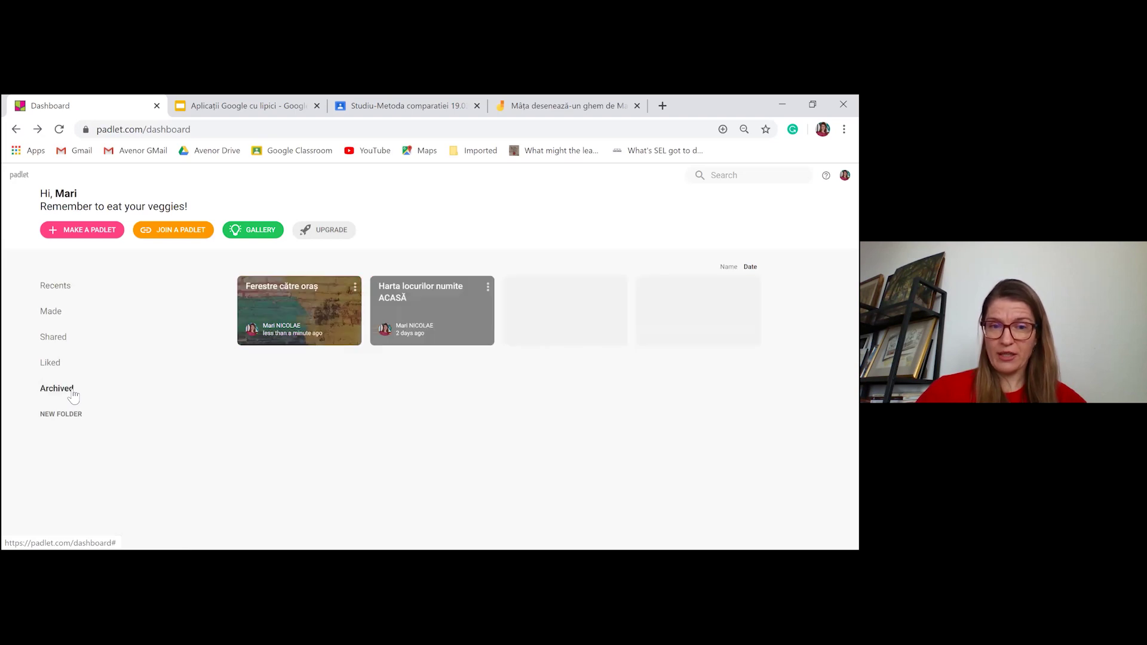
pyautogui.click(356, 292)
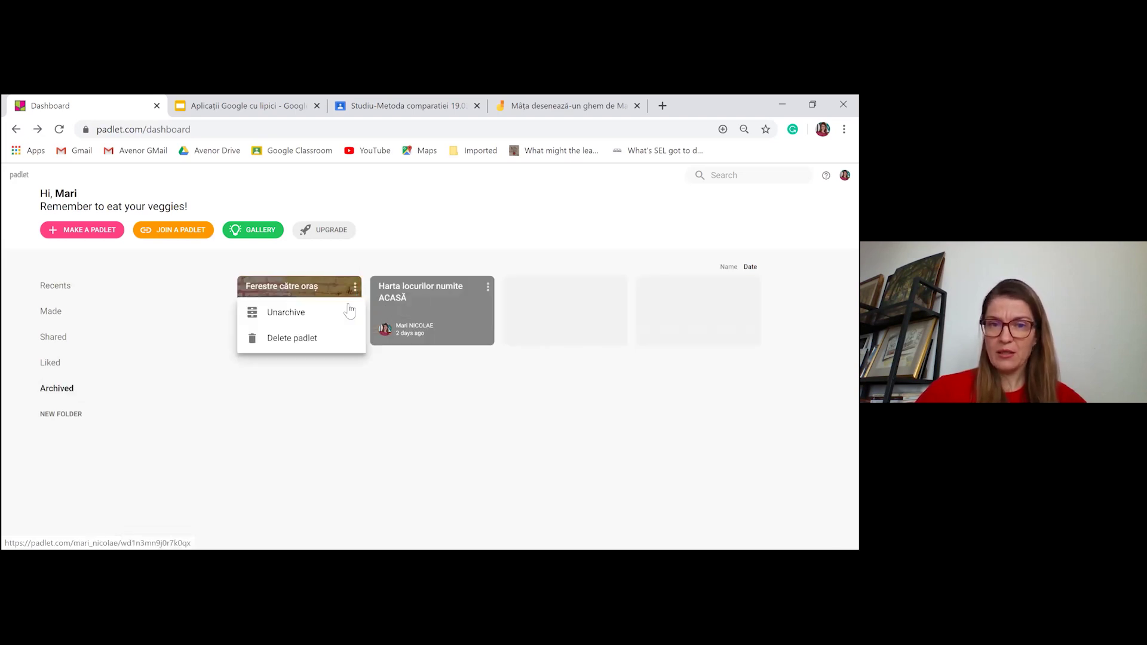
pyautogui.click(338, 316)
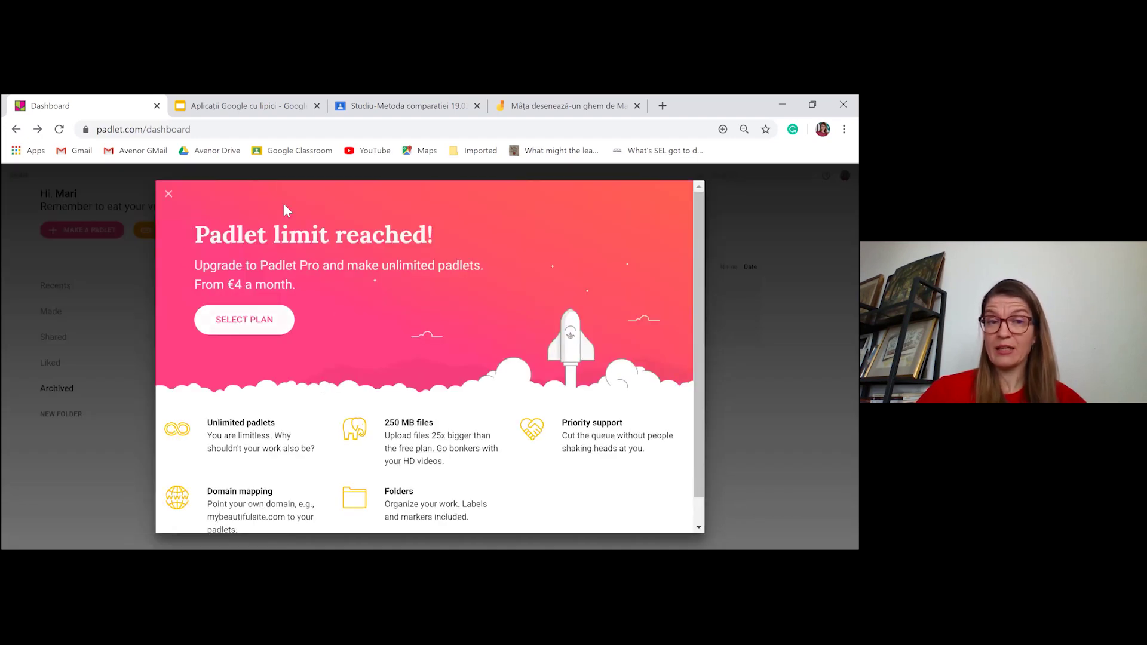
pyautogui.click(169, 194)
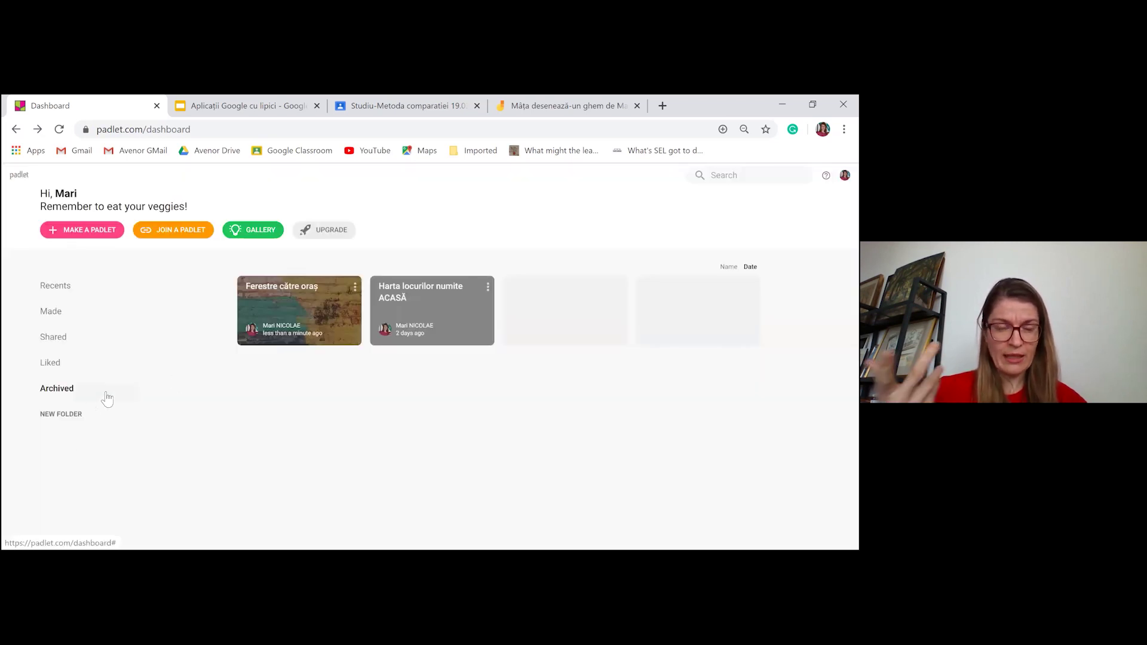
pyautogui.click(62, 296)
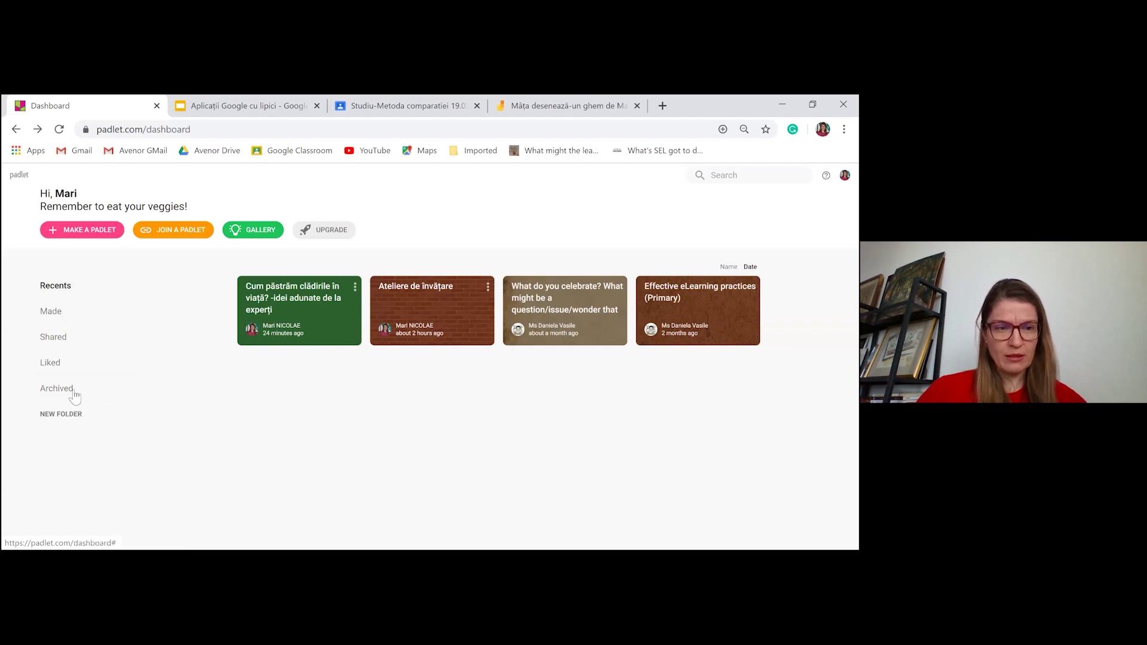
# - Open the "Ateliere de învățare" padlet, look over its workshop posts and comments, and return to the dashboard
pyautogui.click(434, 303)
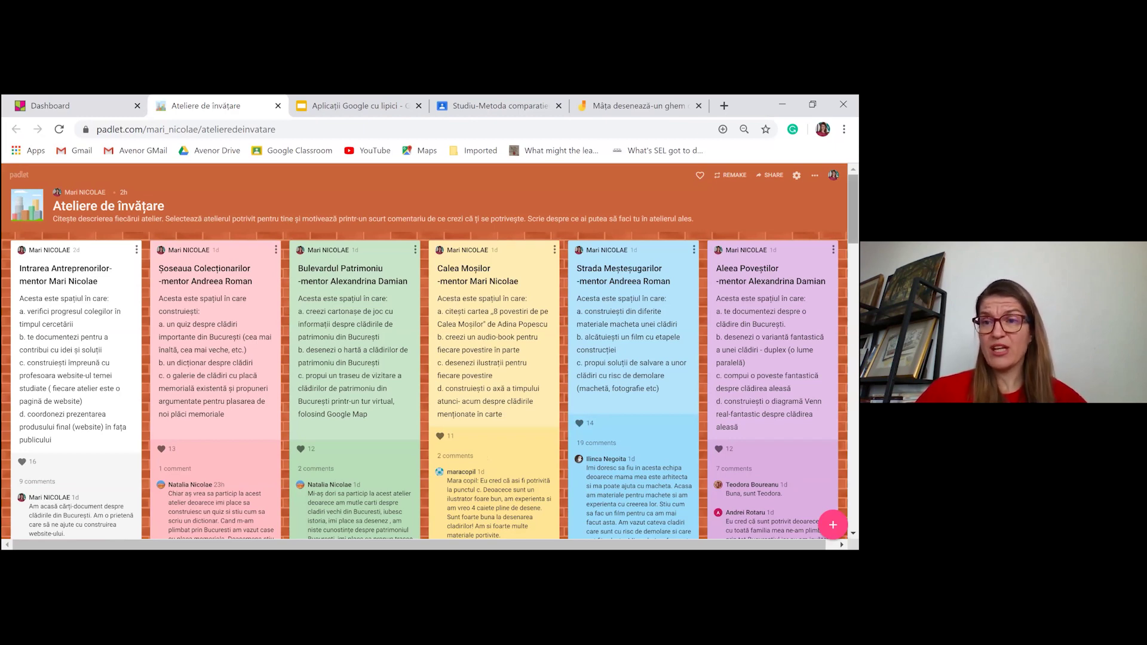
pyautogui.scroll(-1, 430, 351)
pyautogui.scroll(1, 430, 351)
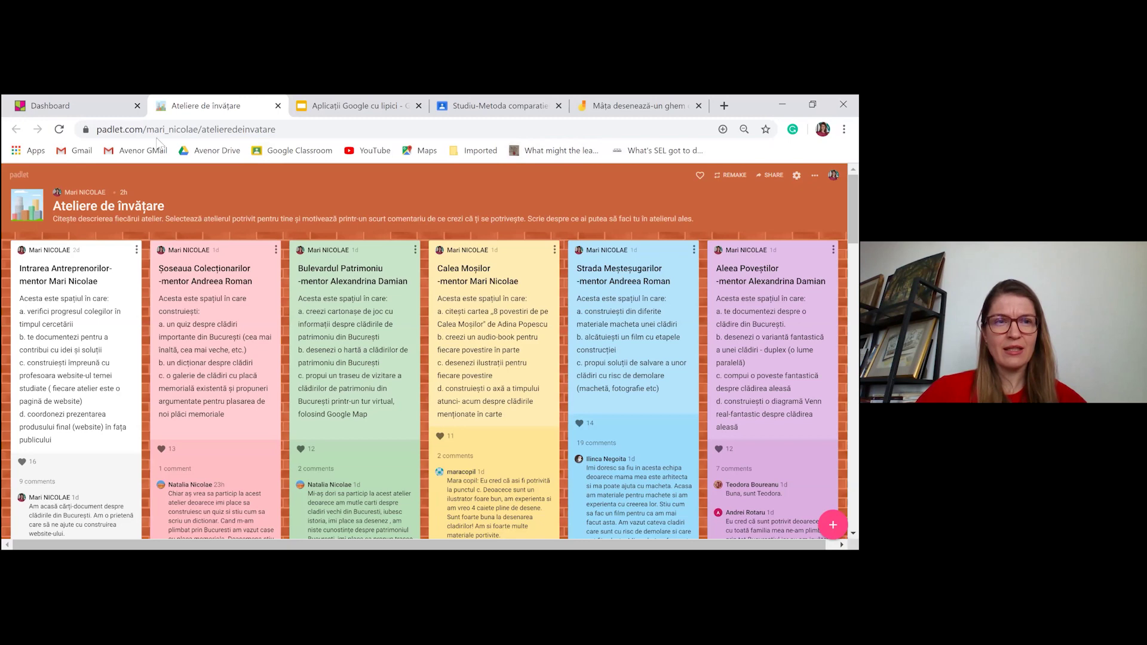
pyautogui.click(115, 113)
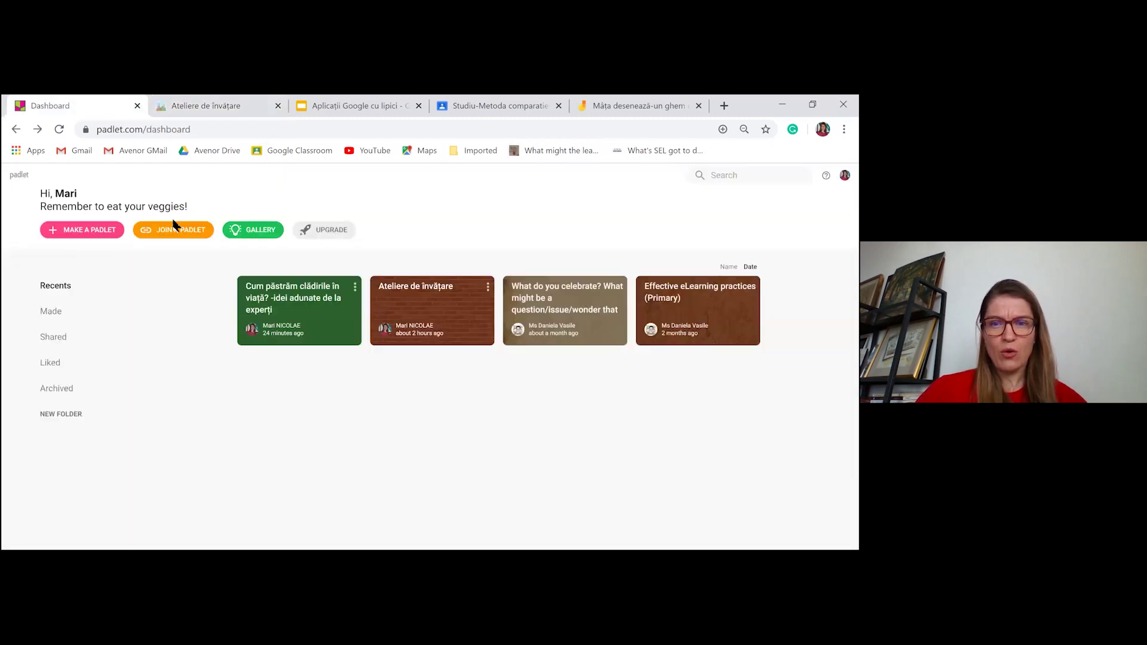
# - Make a new padlet using the blank Wall layout
pyautogui.click(93, 237)
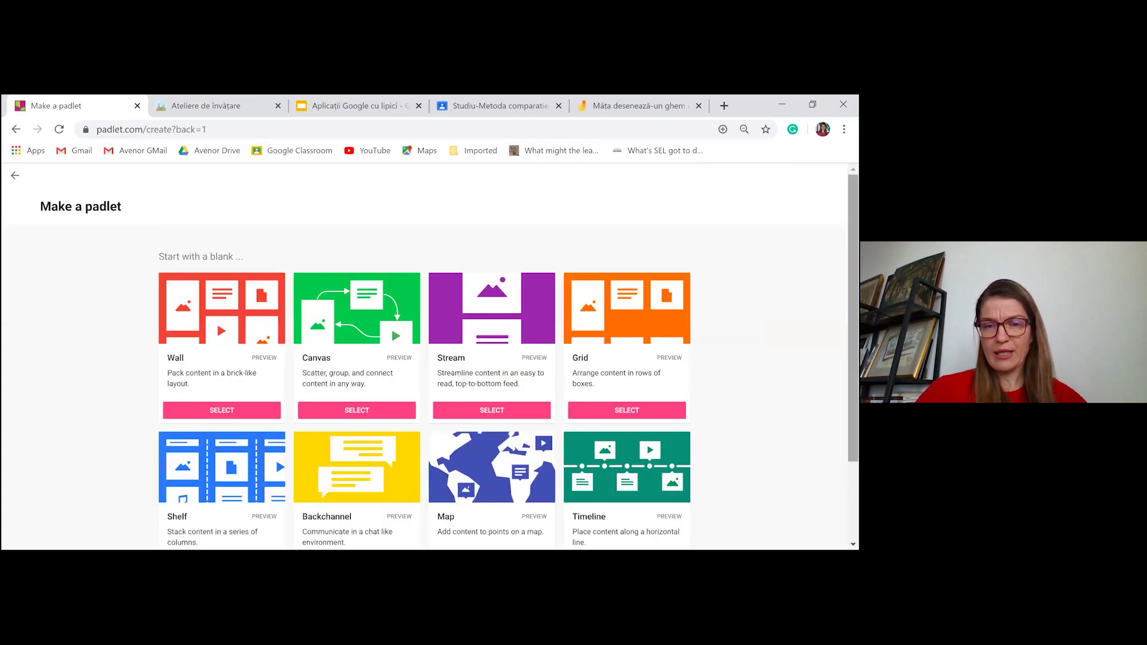
pyautogui.scroll(-1, 417, 452)
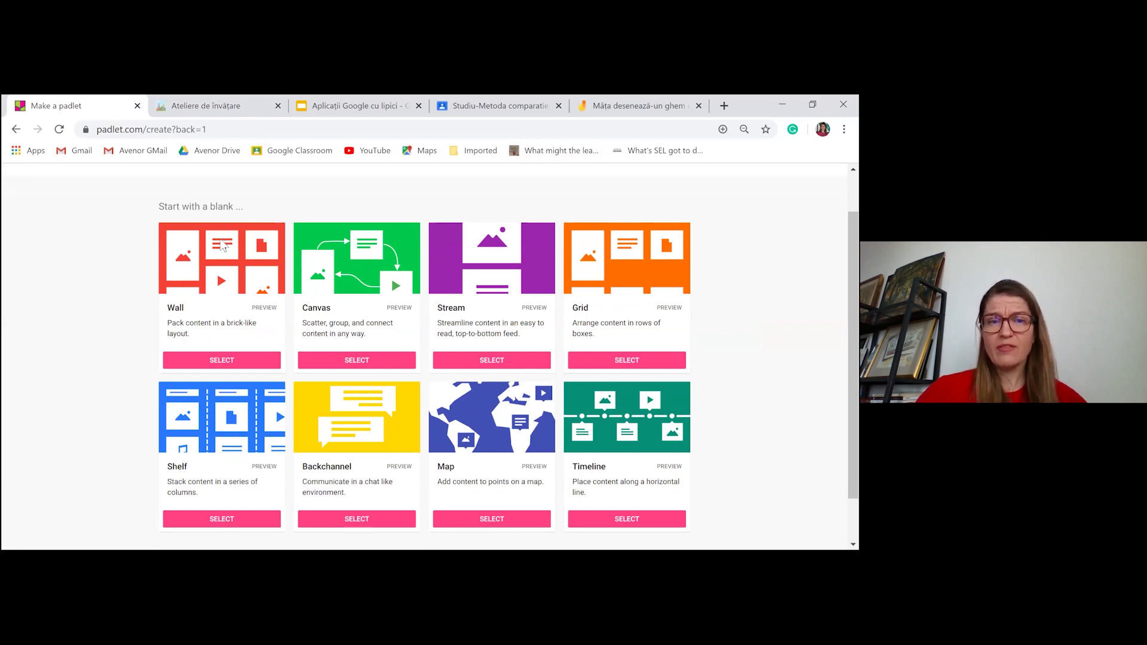
pyautogui.click(226, 362)
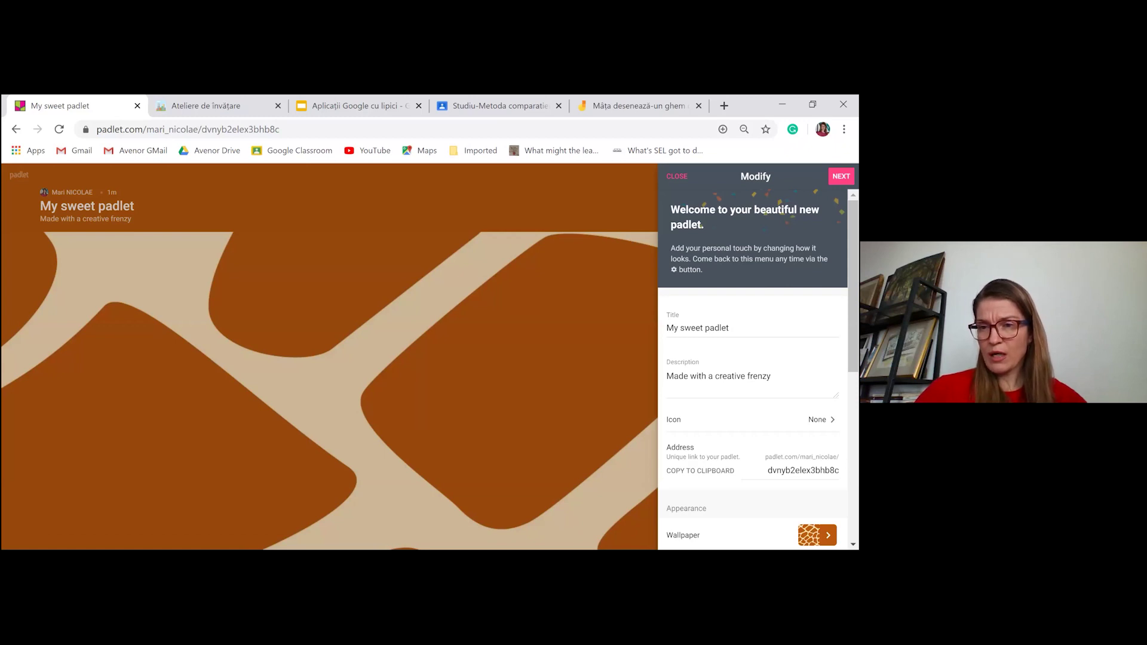
# - Try retitling the new padlet "Padlet" and selecting its description for replacement, and discard the changes
pyautogui.moveTo(730, 328); pyautogui.dragTo(666, 328)
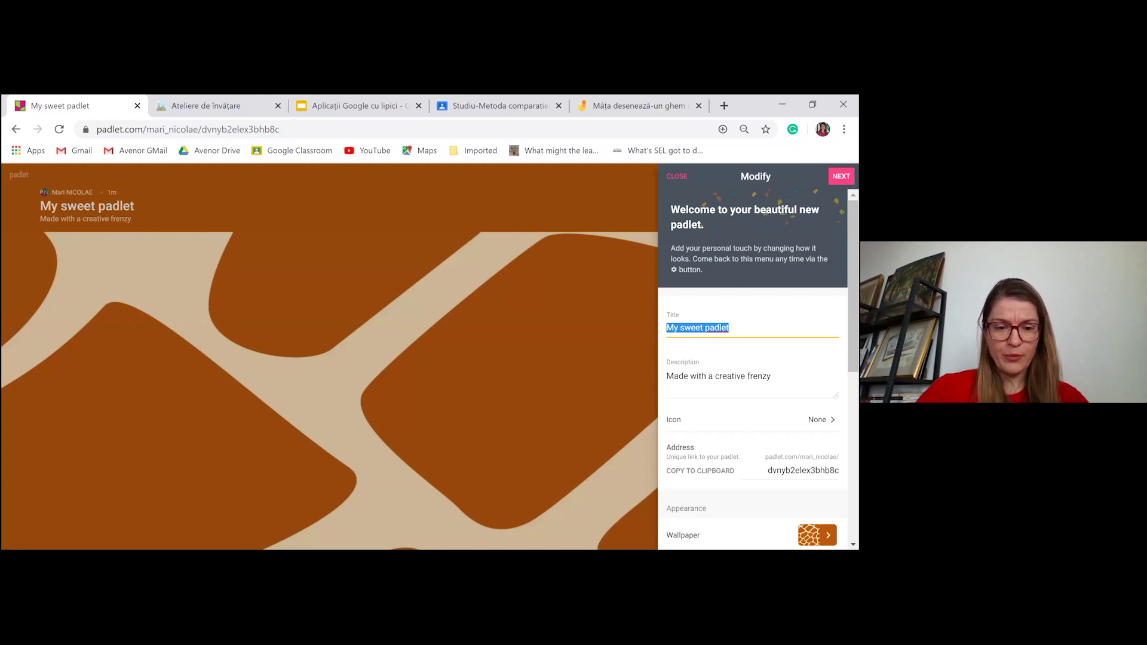
pyautogui.write('Padlet')
pyautogui.click(771, 376)
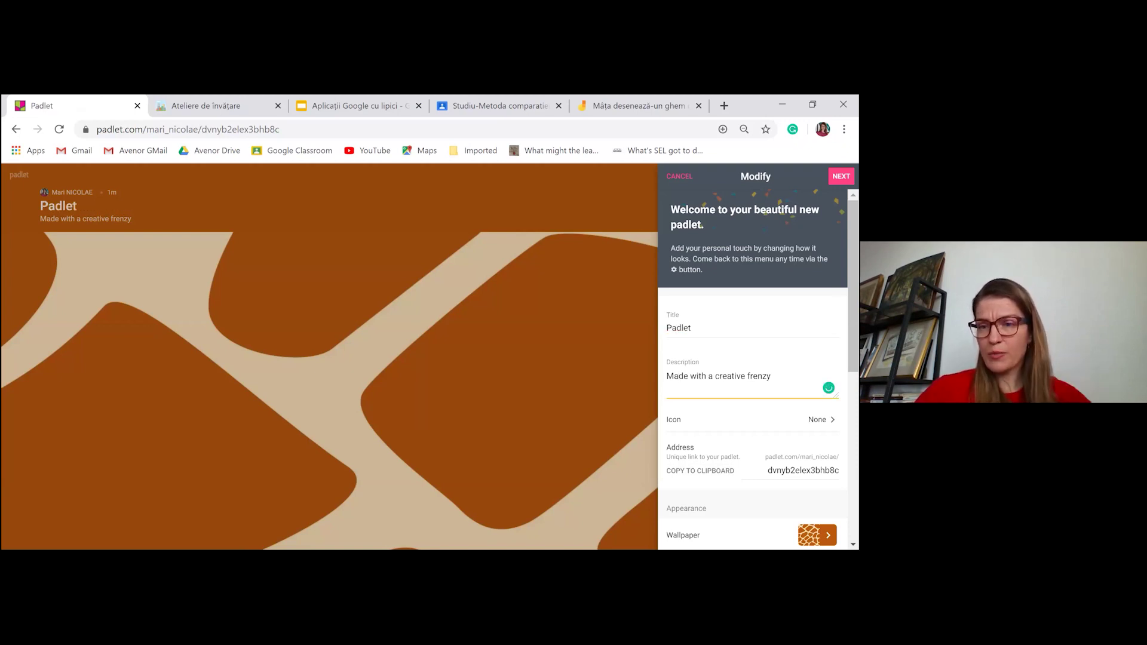
pyautogui.moveTo(771, 376); pyautogui.dragTo(667, 376)
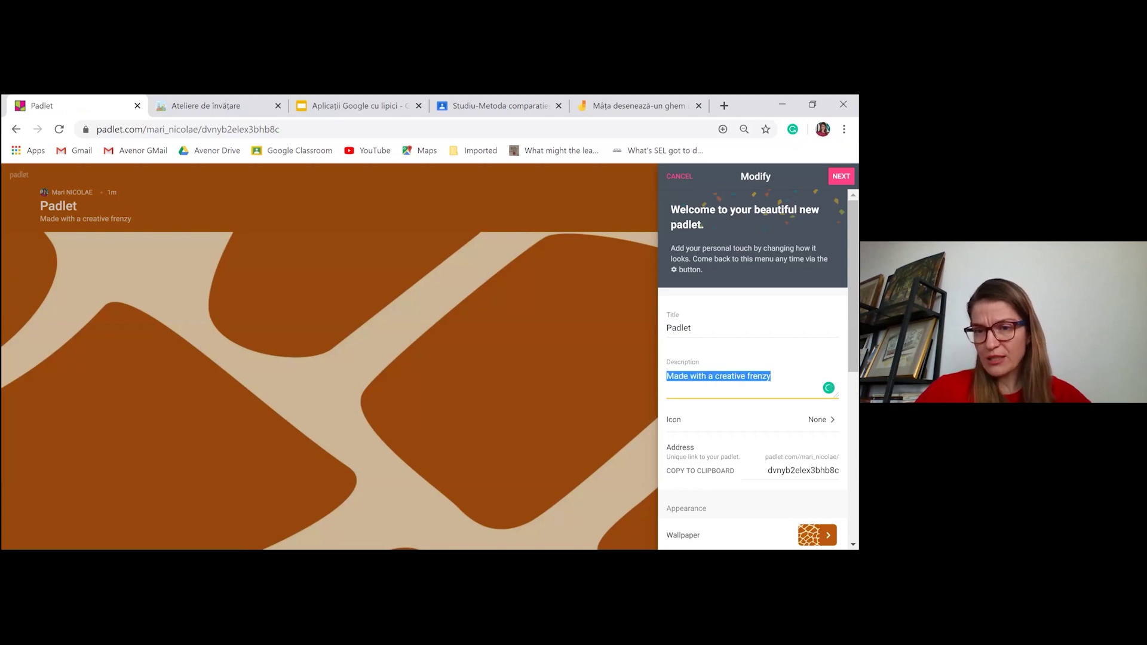
pyautogui.rightClick(654, 377)
pyautogui.click(679, 420)
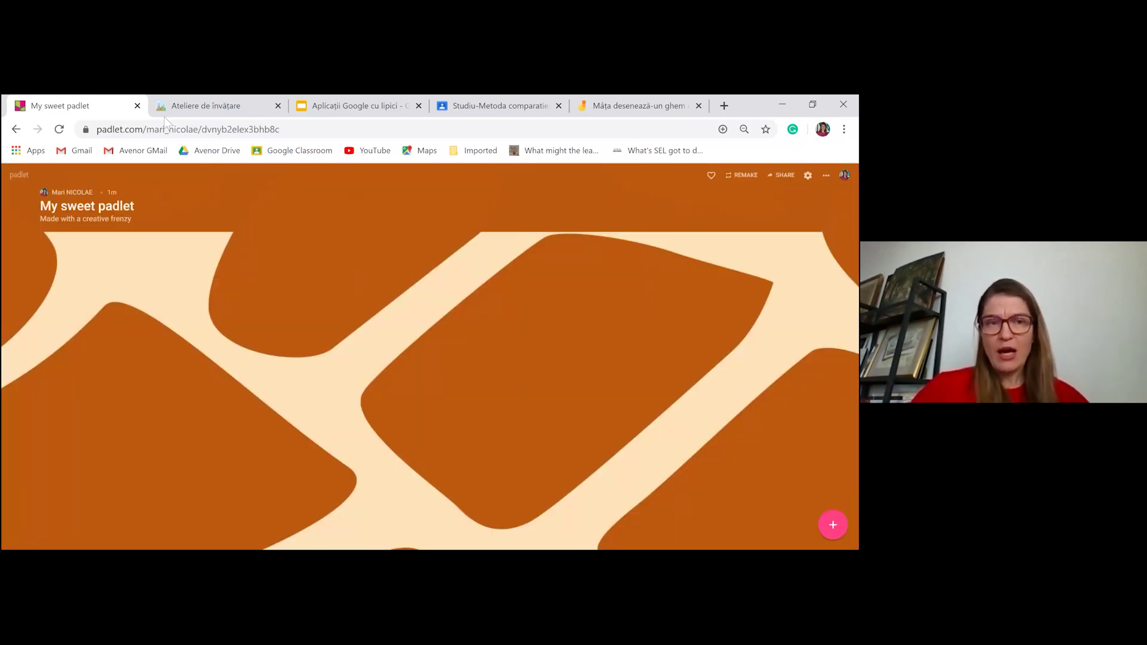
# - Return to the dashboard and open the "Ateliere de învățare" padlet
pyautogui.click(17, 130)
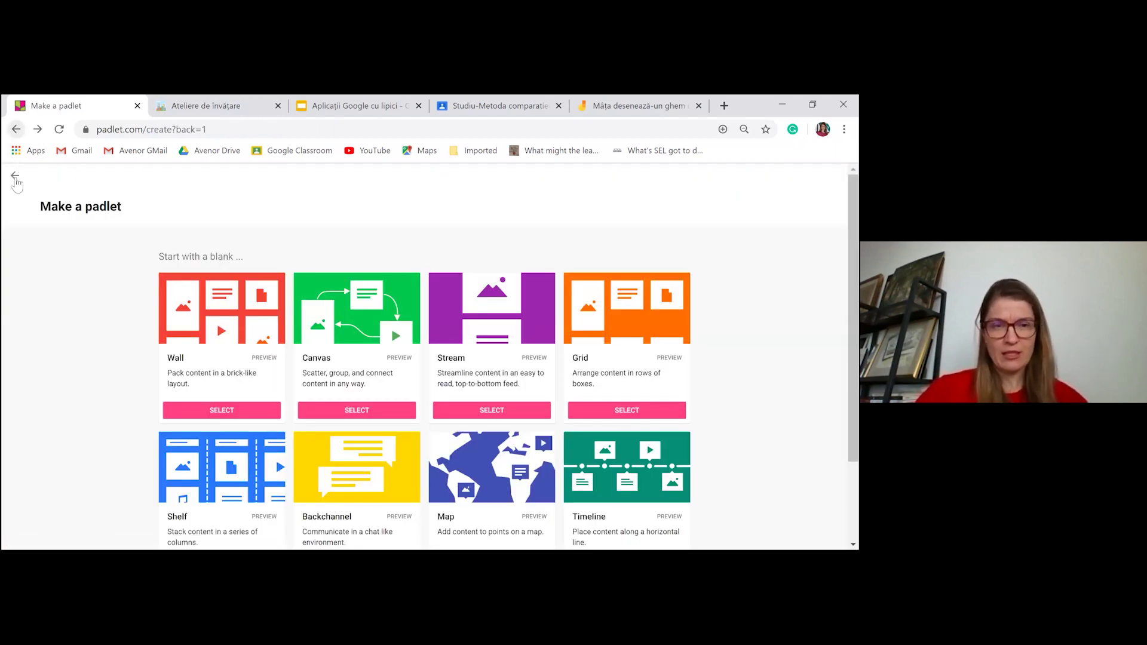
pyautogui.click(15, 179)
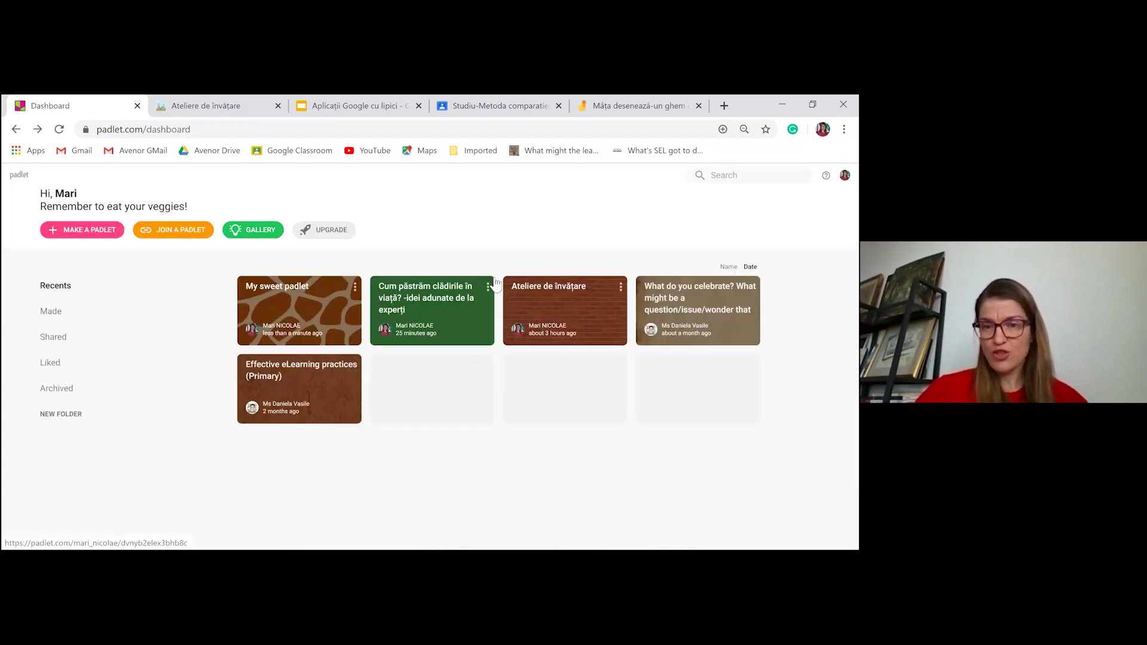
pyautogui.click(546, 292)
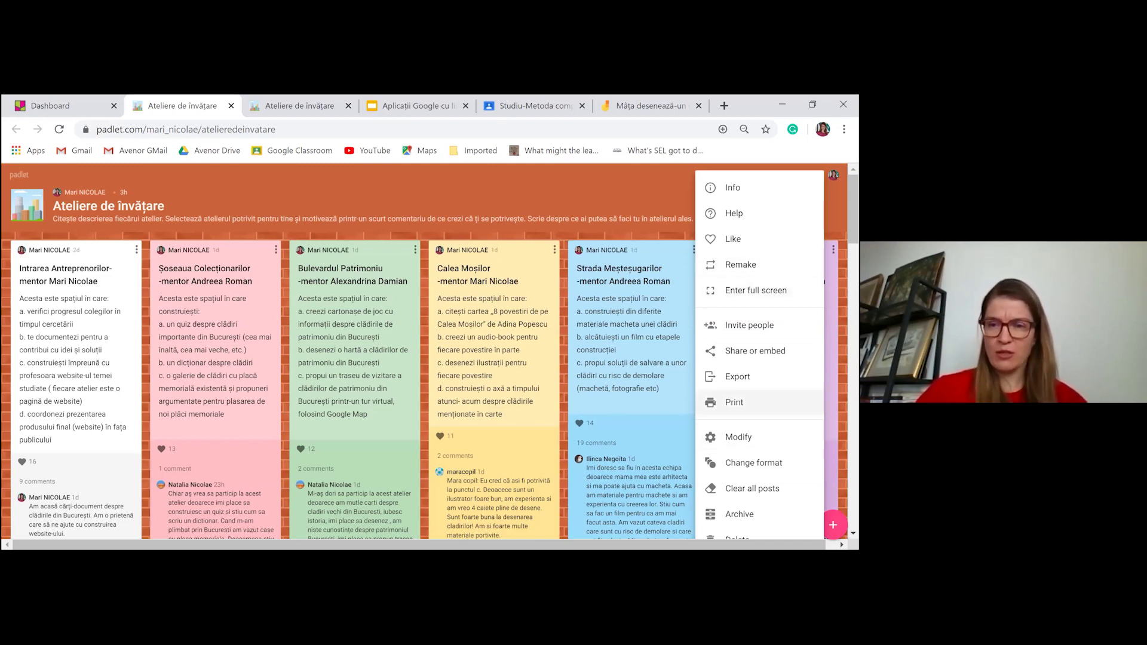
# - Review the padlet's available actions and its appearance, posting and content filtering settings
pyautogui.press('Escape')
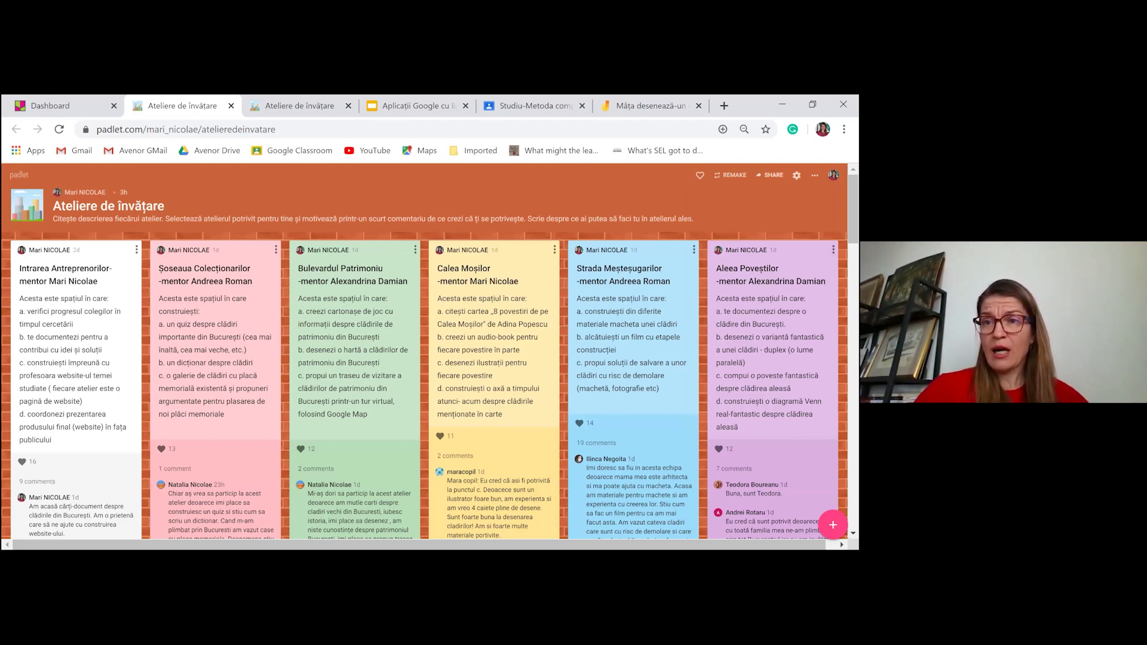
pyautogui.click(815, 175)
pyautogui.press('Escape')
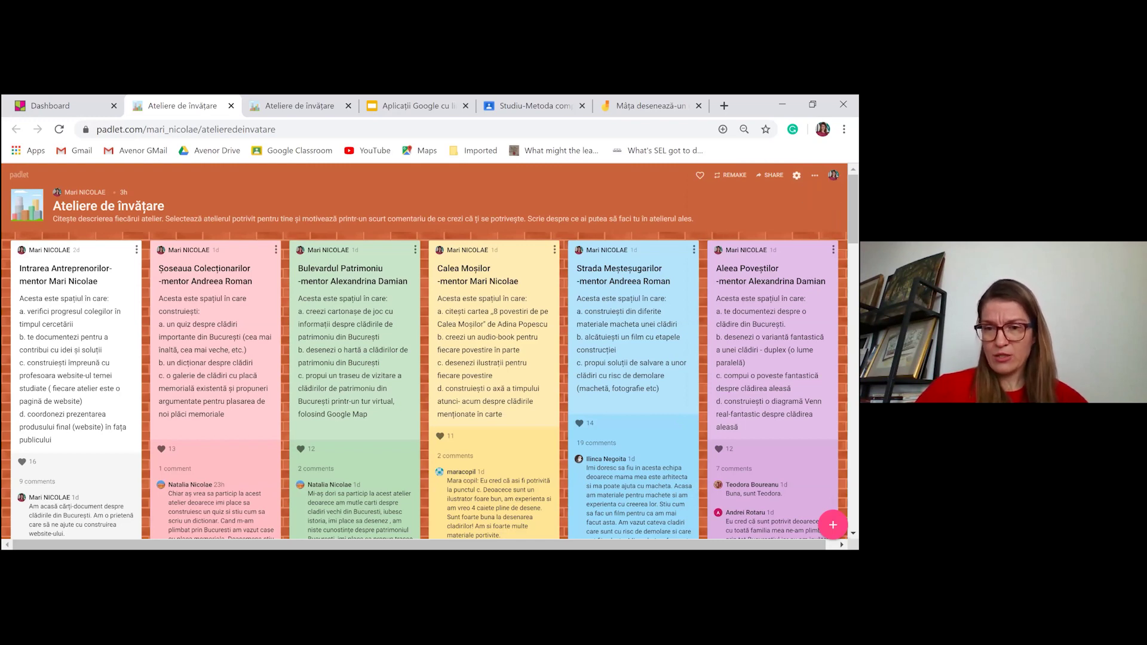
pyautogui.scroll(-3, 756, 371)
pyautogui.scroll(3, 756, 359)
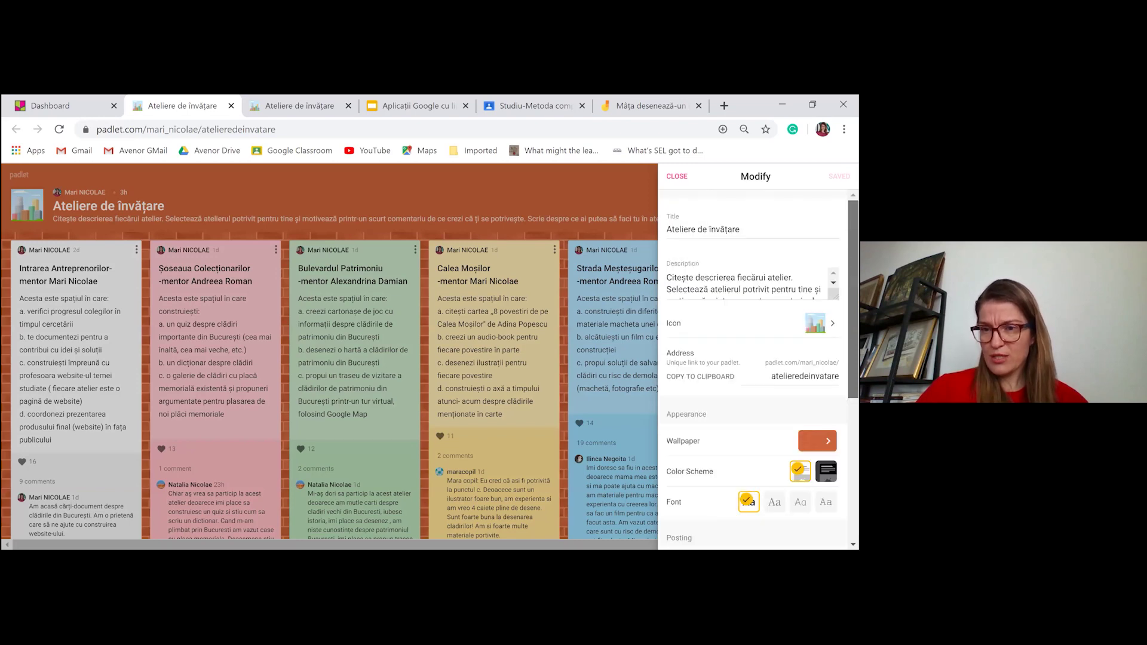
pyautogui.scroll(-2, 756, 371)
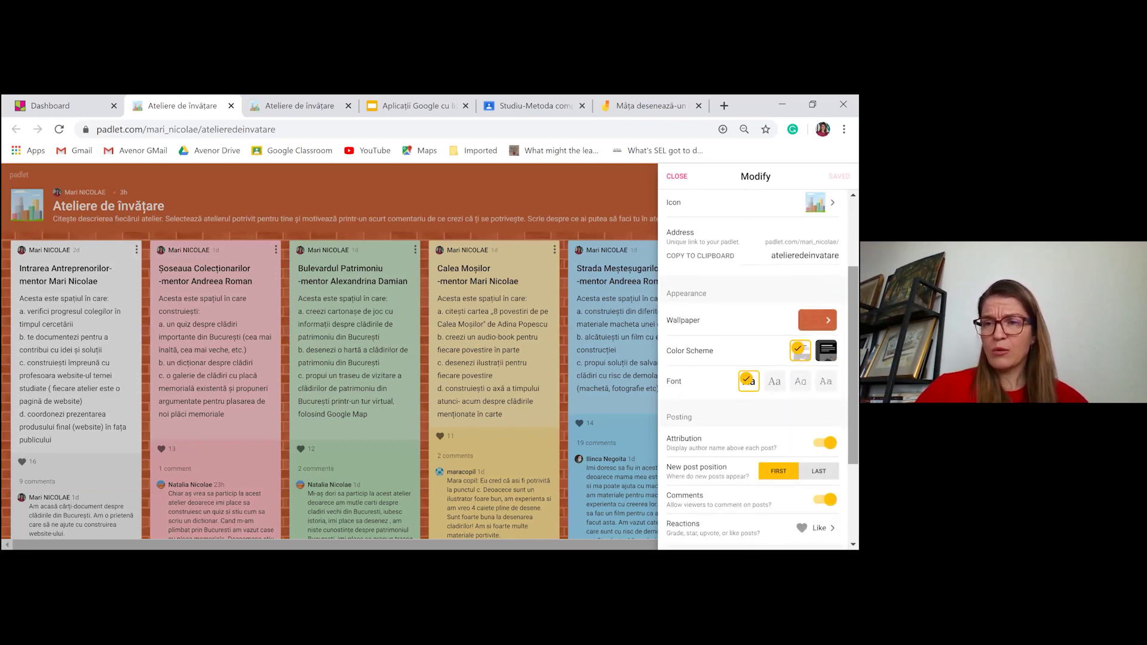
pyautogui.scroll(-1, 756, 369)
pyautogui.scroll(-2, 756, 365)
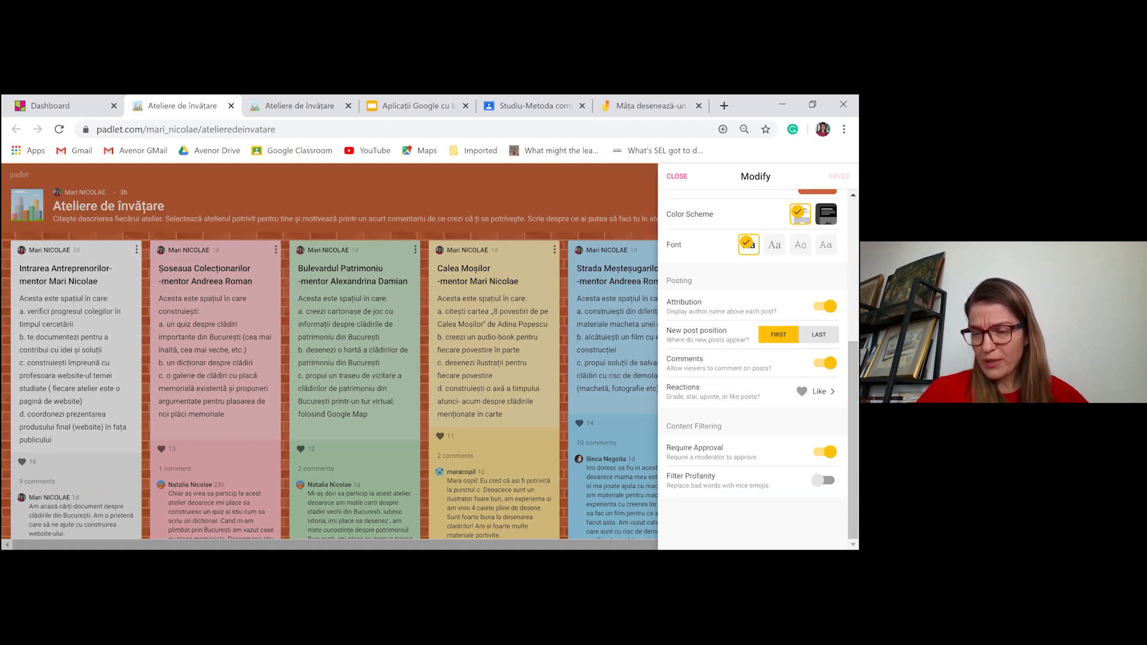
# - Try switching author attribution and required approval off, restore both, and close the padlet's settings
pyautogui.click(825, 306)
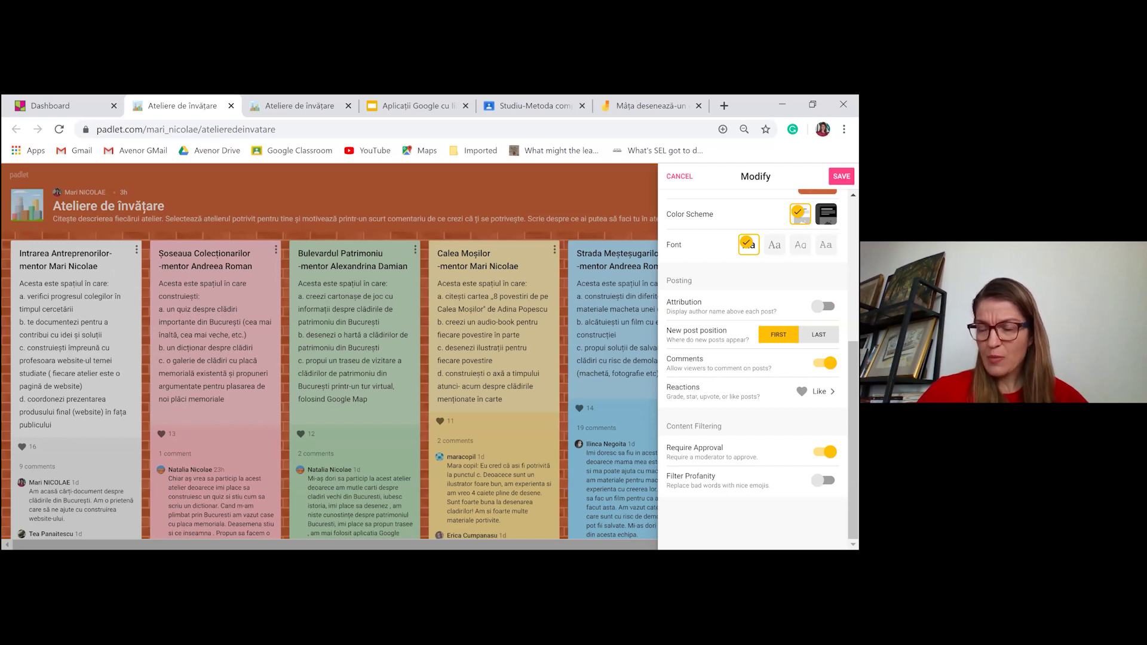
pyautogui.click(824, 306)
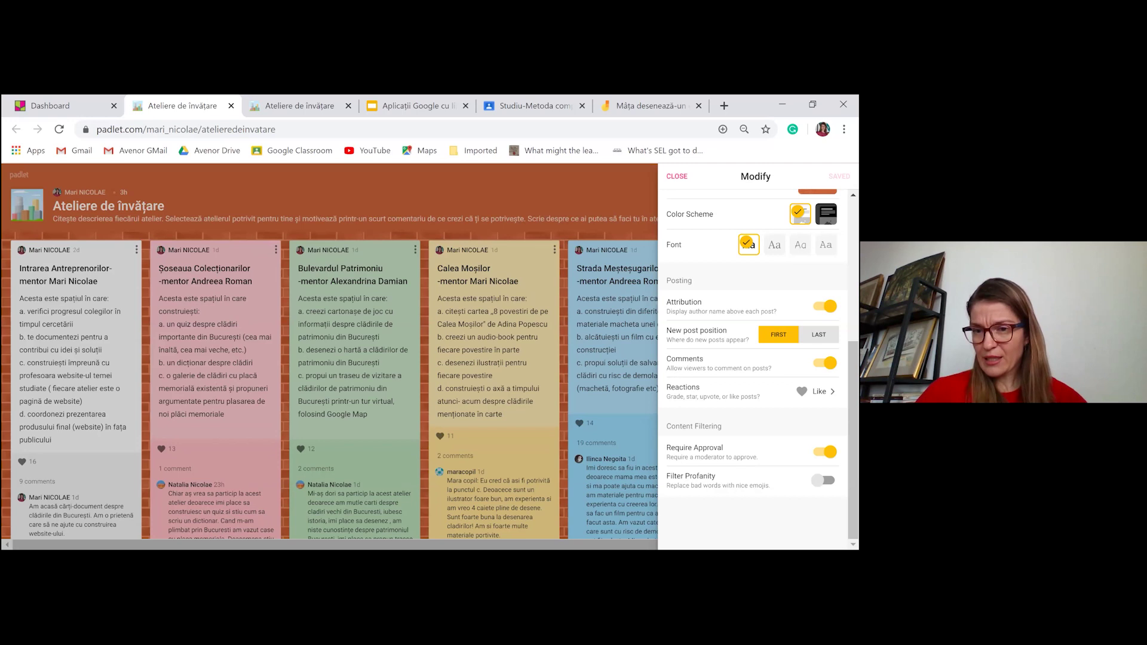
pyautogui.click(825, 452)
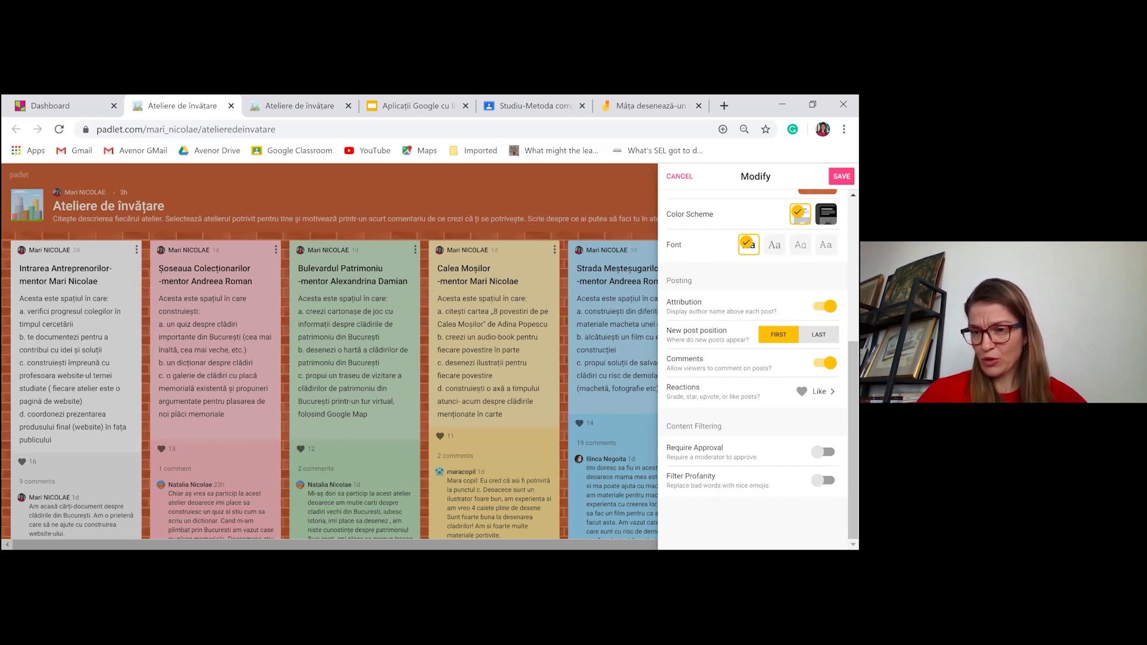
pyautogui.click(825, 452)
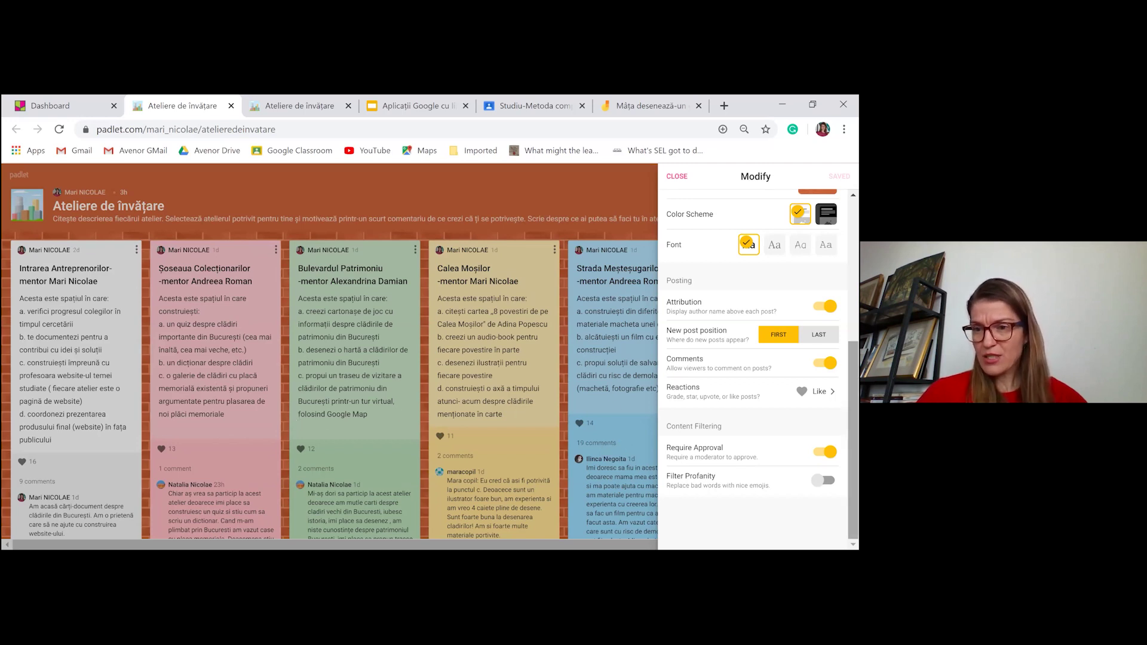
pyautogui.scroll(5, 753, 365)
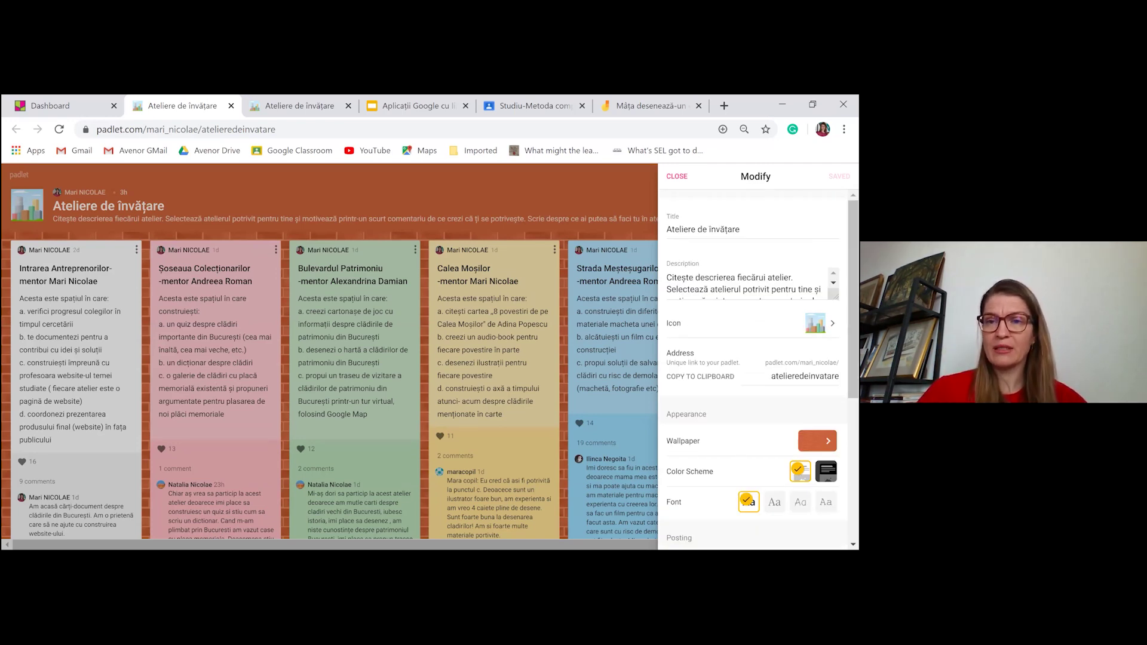
pyautogui.click(677, 176)
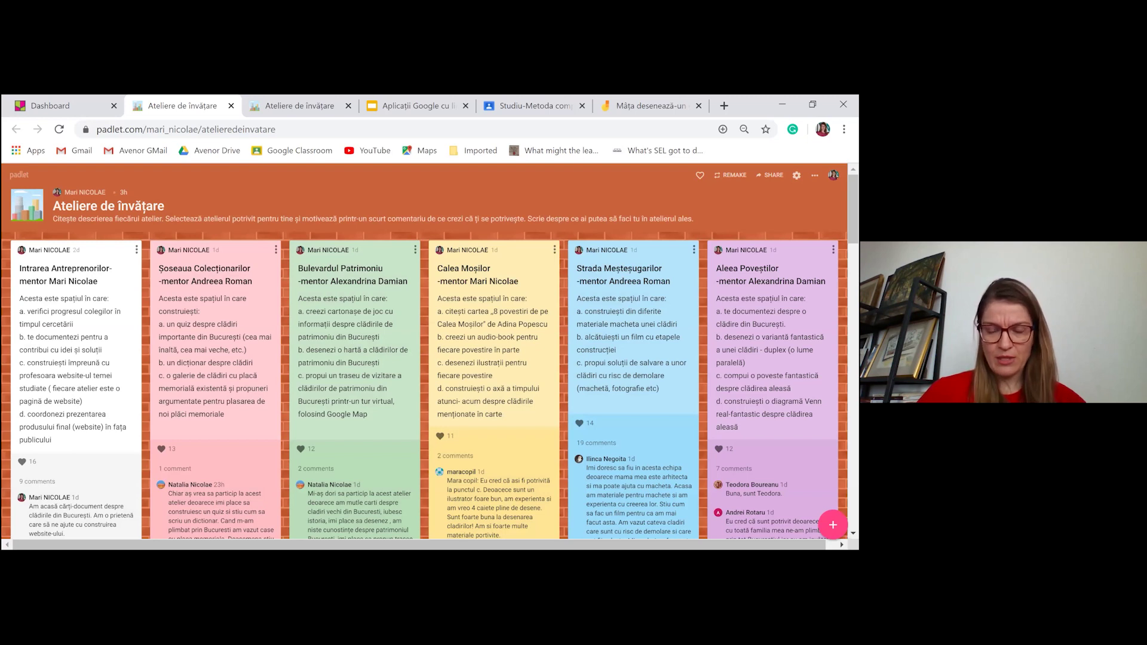
# - Examine the students' comments and likes under the workshop posts, and return to the start of the padlet
pyautogui.scroll(-1, 430, 351)
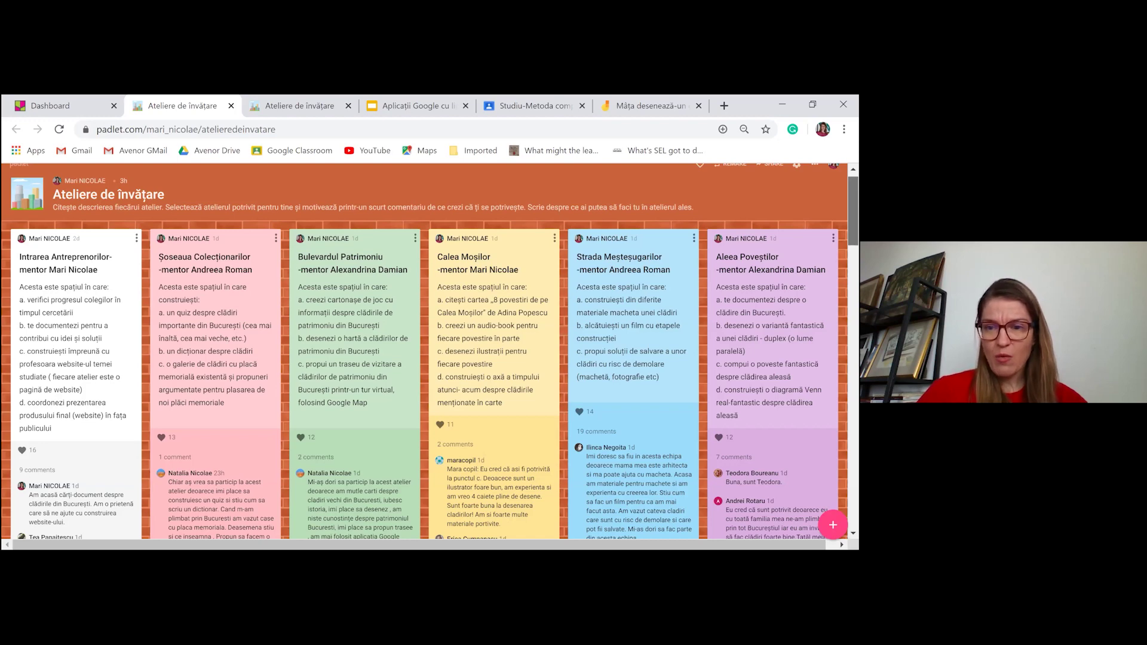
pyautogui.scroll(-1, 430, 351)
pyautogui.scroll(-2, 197, 299)
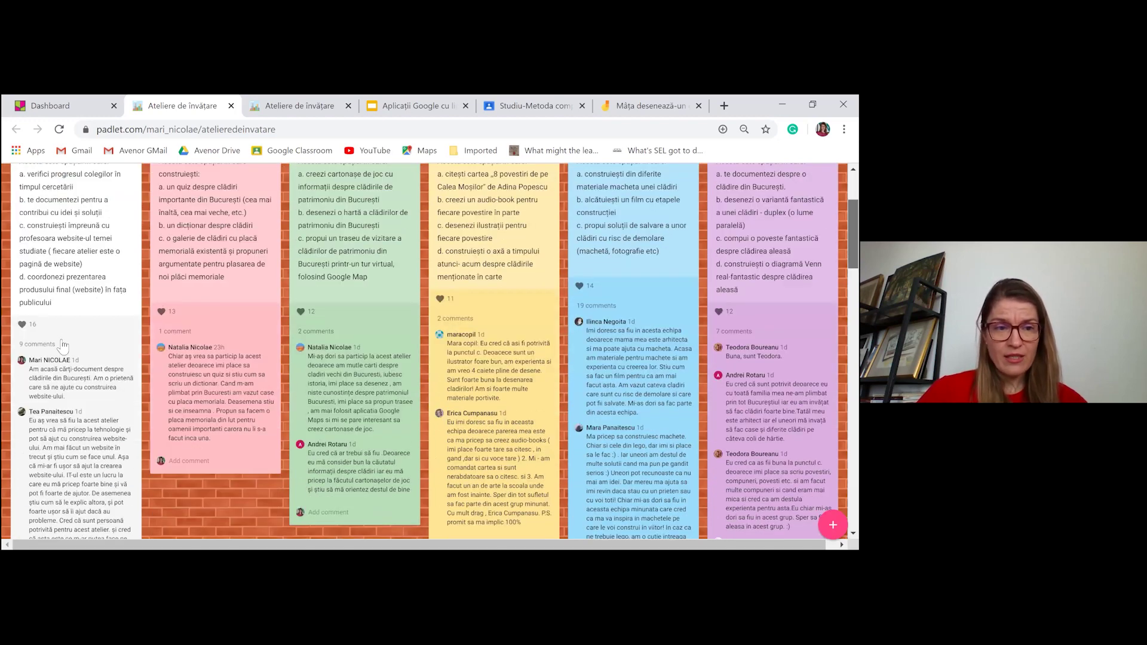
pyautogui.scroll(-2, 337, 272)
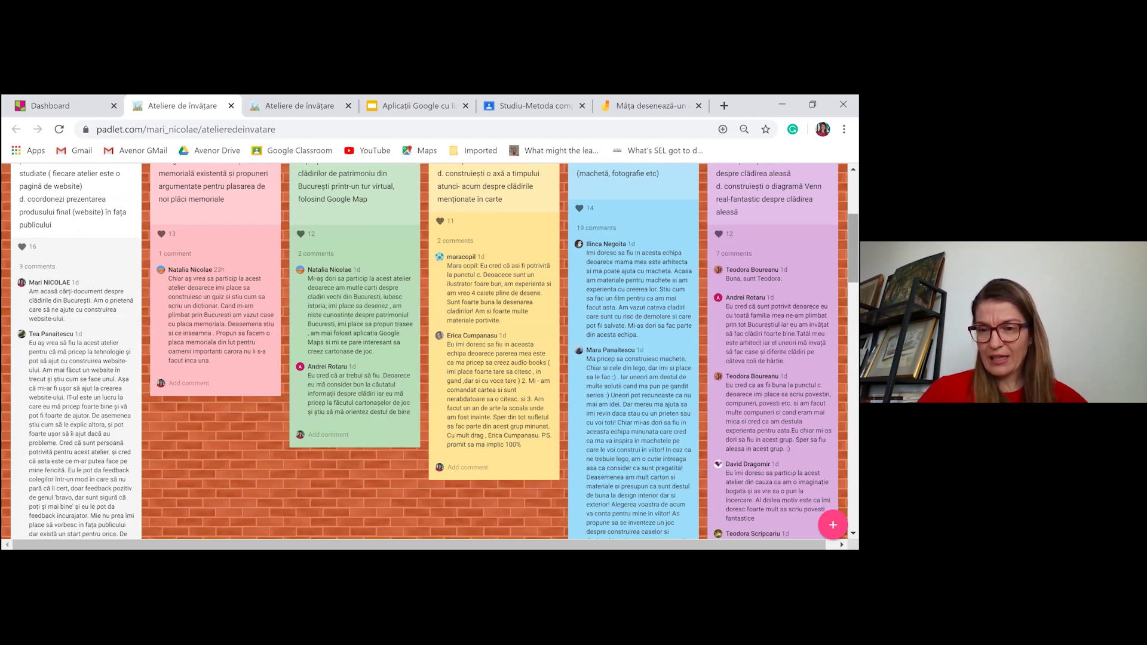
pyautogui.scroll(-1, 434, 352)
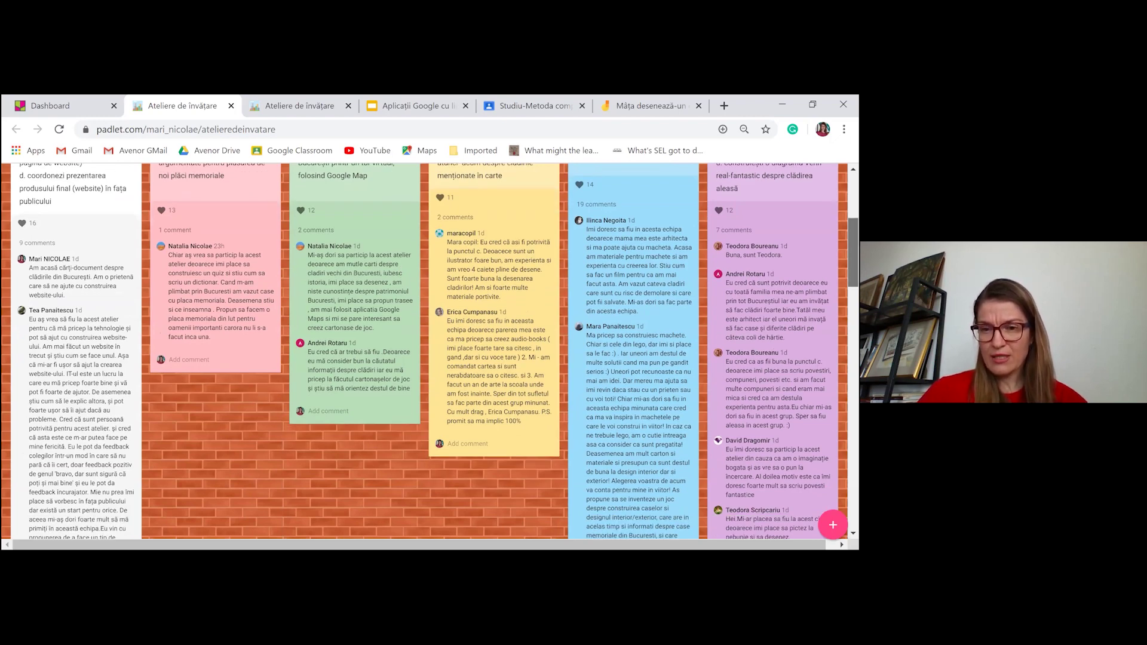
pyautogui.scroll(-1, 436, 352)
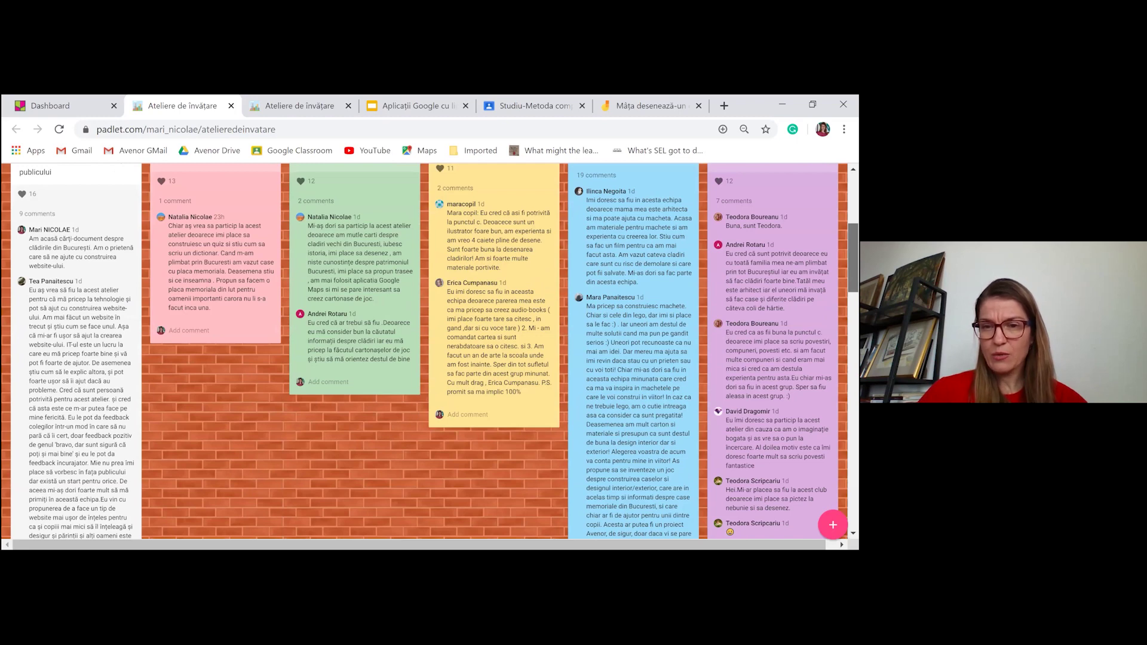
pyautogui.scroll(-5, 600, 358)
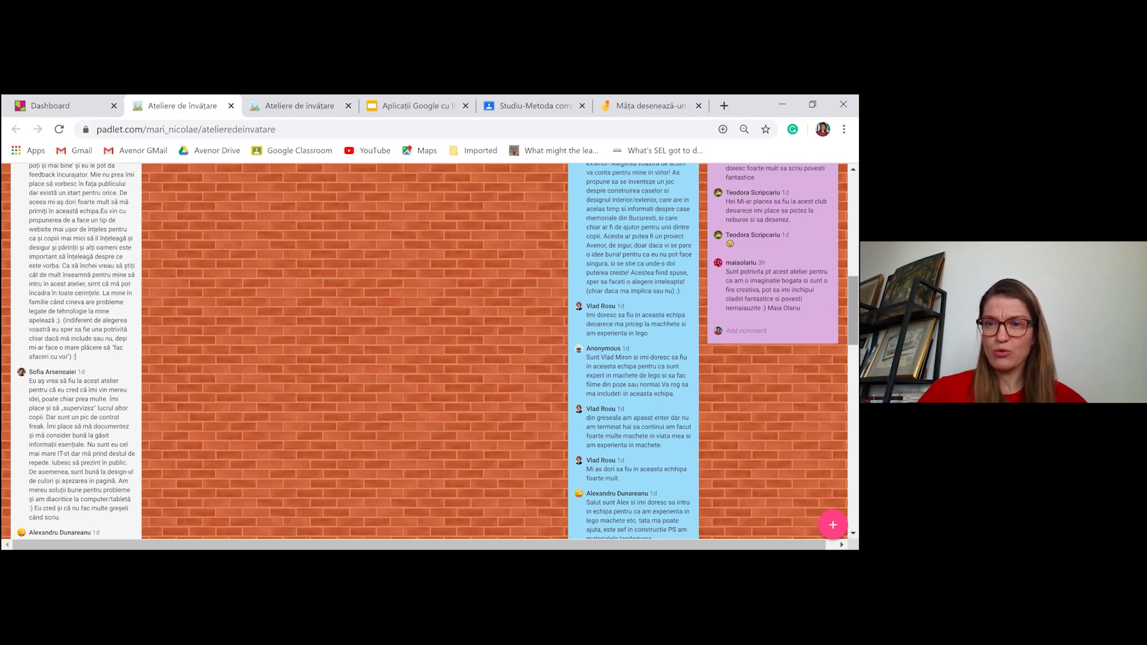
pyautogui.scroll(5, 853, 311)
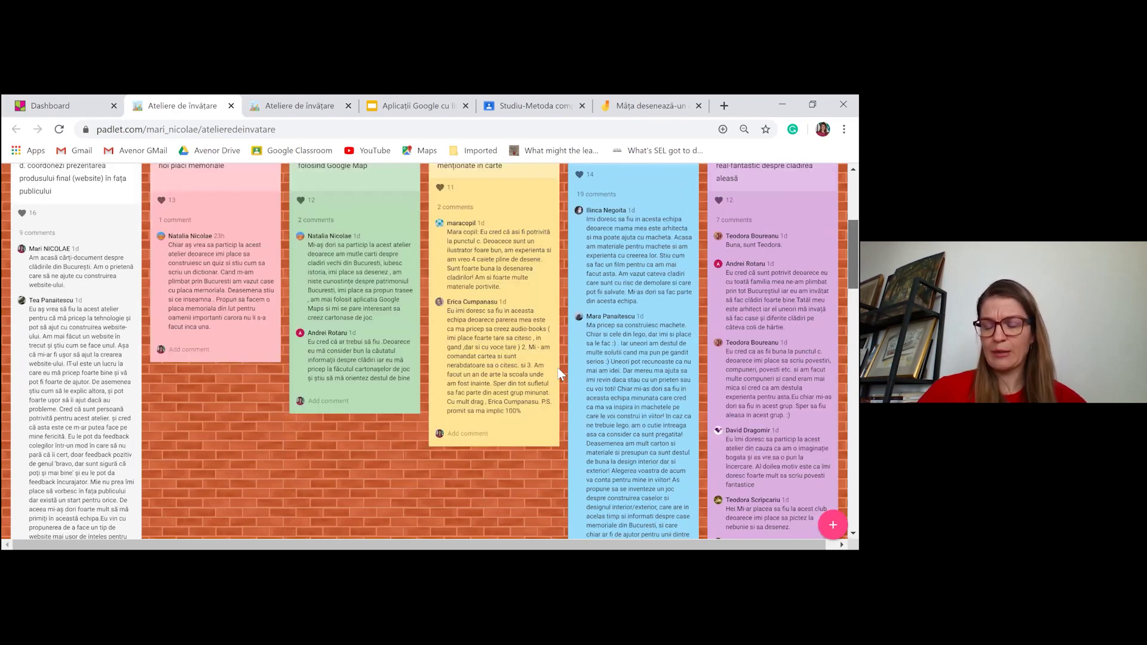
pyautogui.scroll(4, 560, 374)
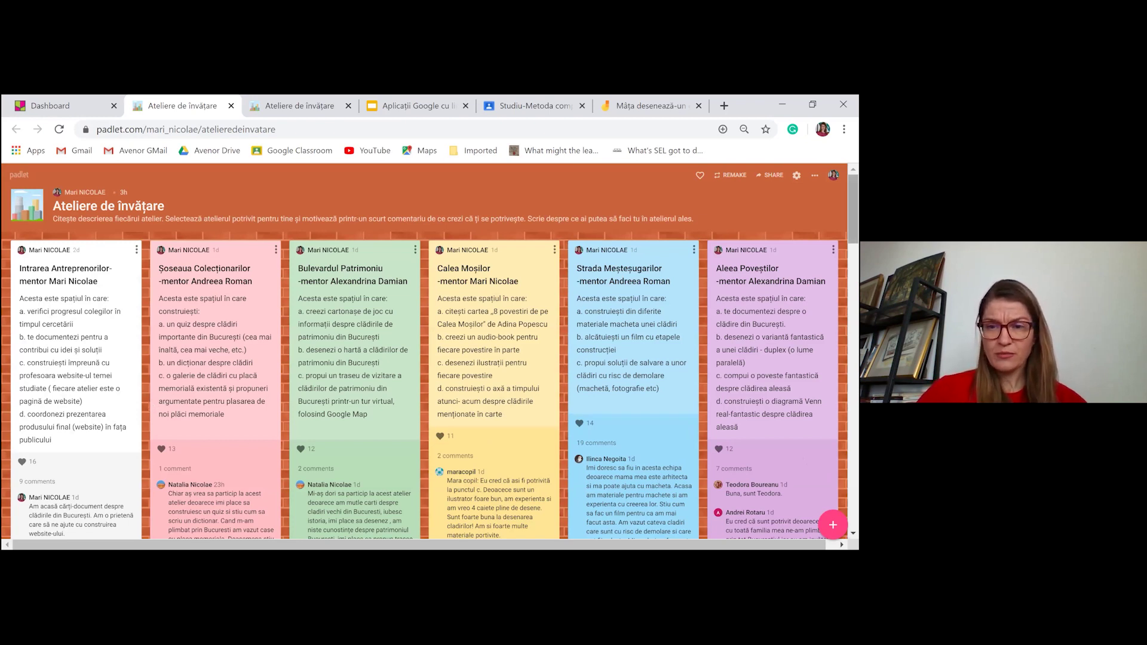
# - Edit the "Intrarea Antreprenorilor" post, adding "poti sa" after "Acesta este spațiul în care", and save it
pyautogui.scroll(-1, 431, 351)
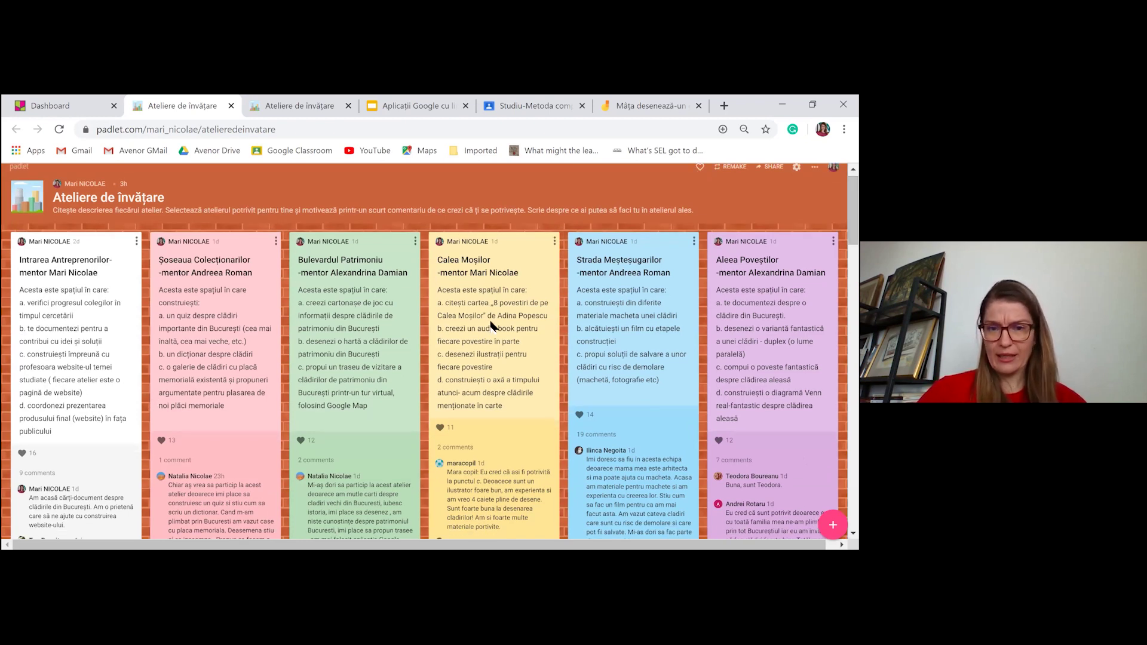
pyautogui.click(137, 241)
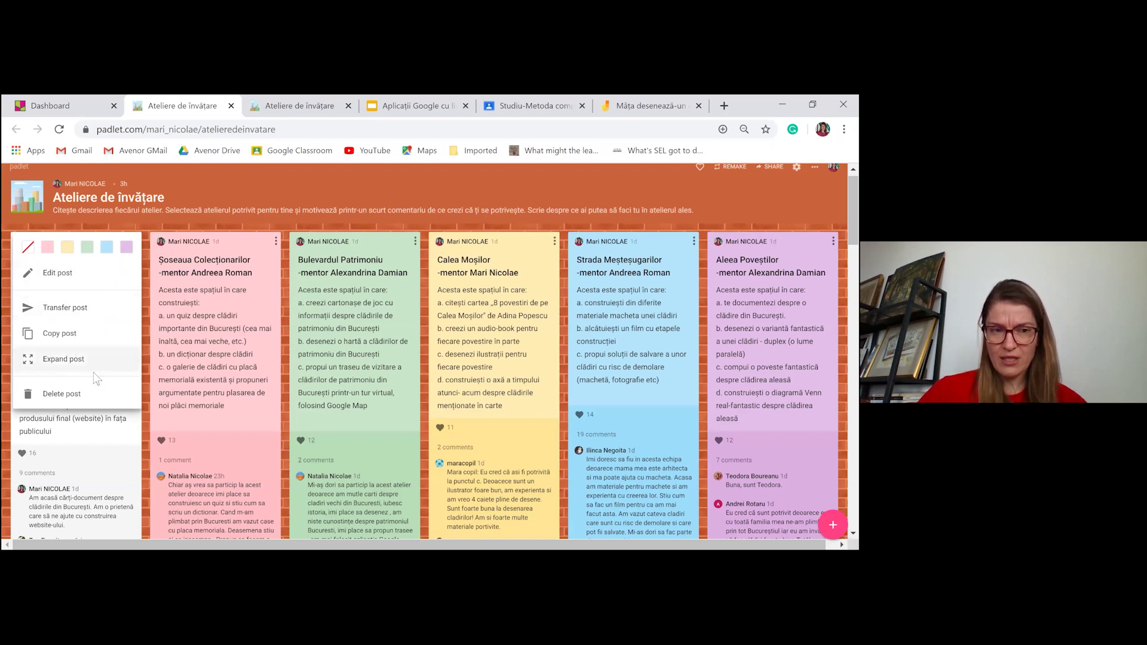
pyautogui.click(89, 274)
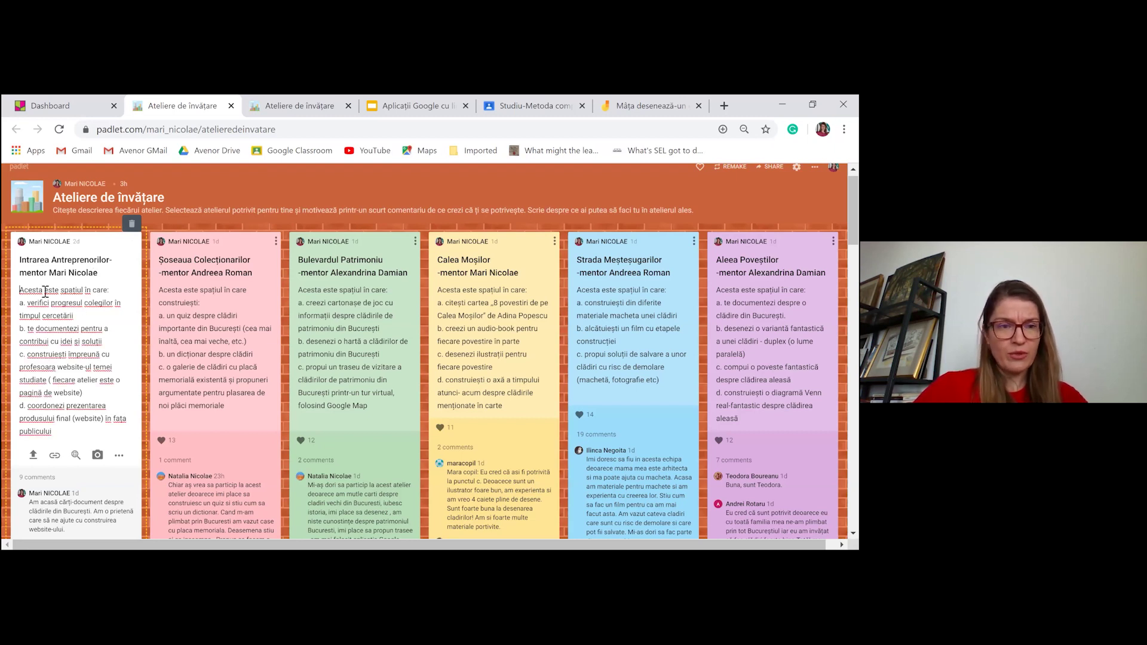
pyautogui.click(110, 291)
pyautogui.write('poti sa')
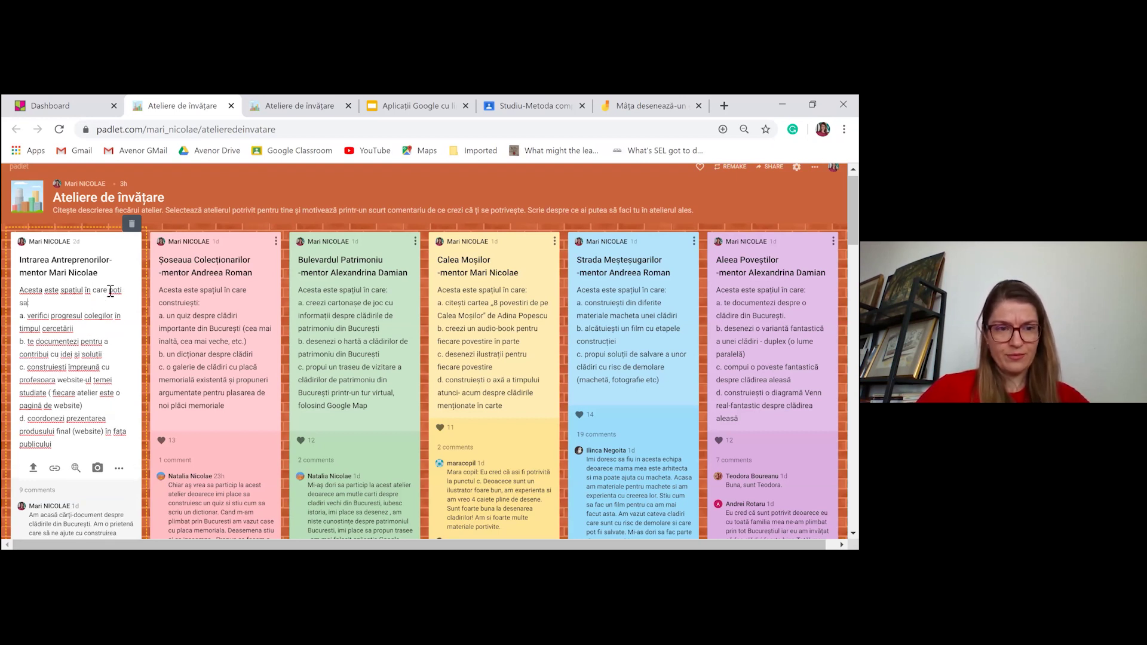
pyautogui.click(317, 182)
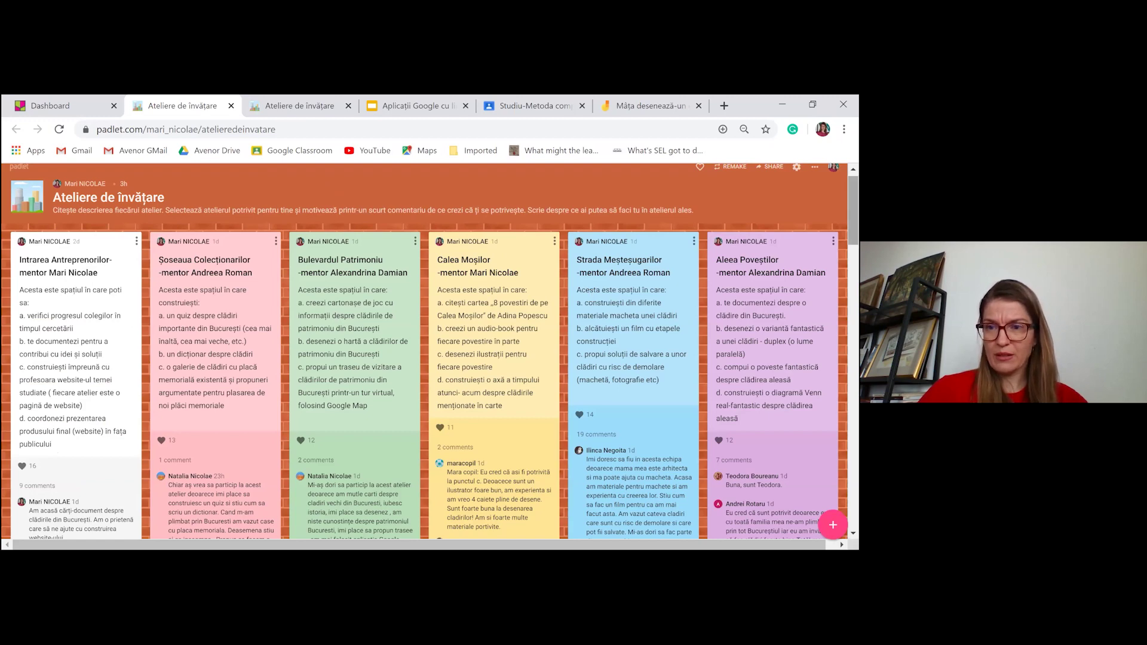
# - Post the comment "Foarte bine!" on the pink "Șoseaua Colecționarilor" post
pyautogui.scroll(-2, 323, 350)
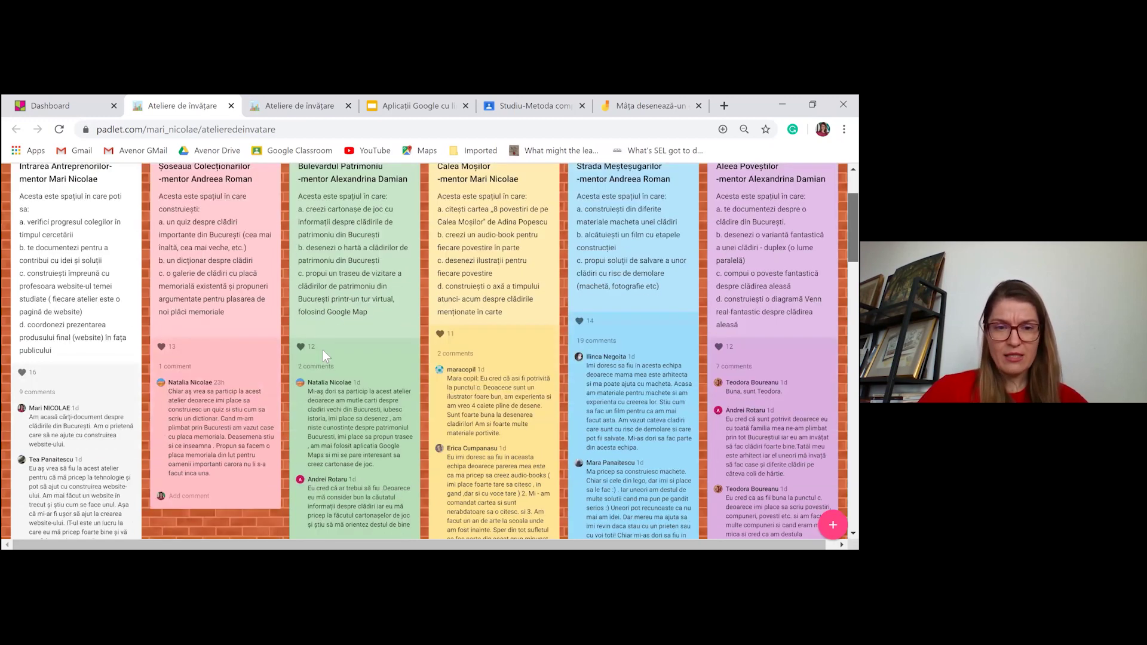
pyautogui.scroll(-3, 182, 325)
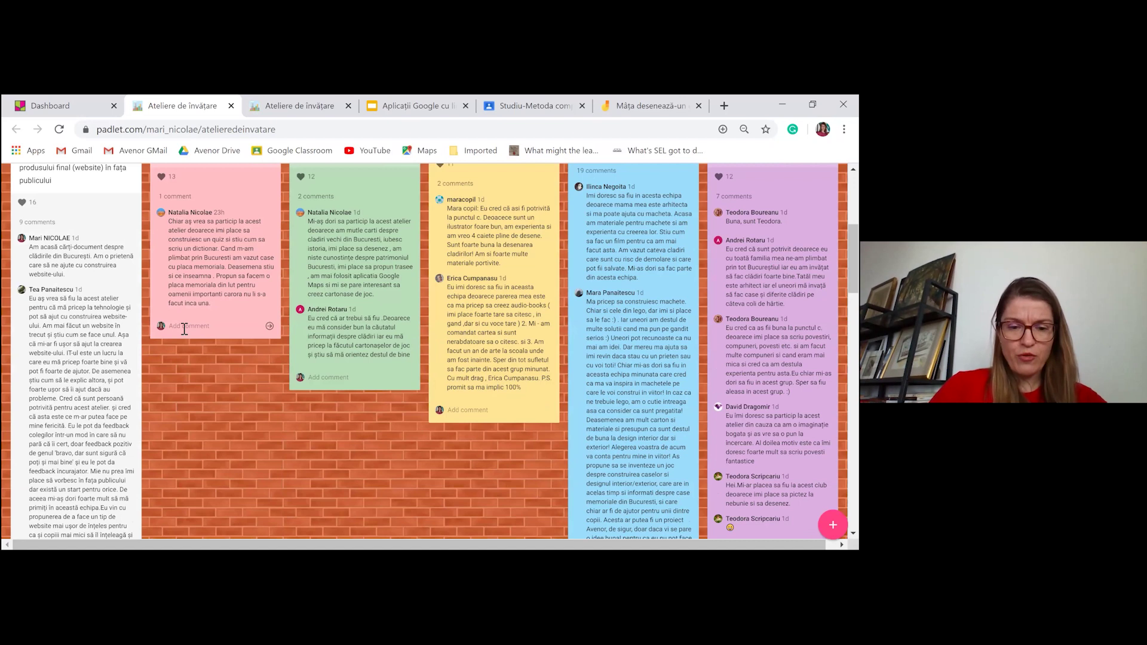
pyautogui.click(184, 326)
pyautogui.write('Foarte bine!')
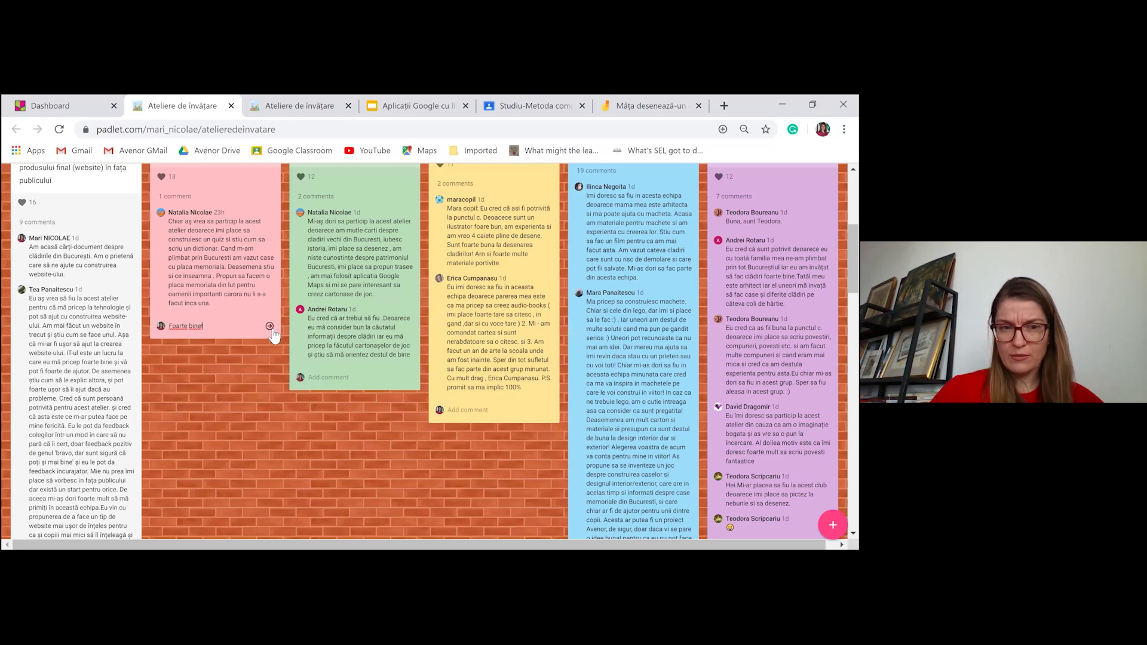
pyautogui.click(269, 326)
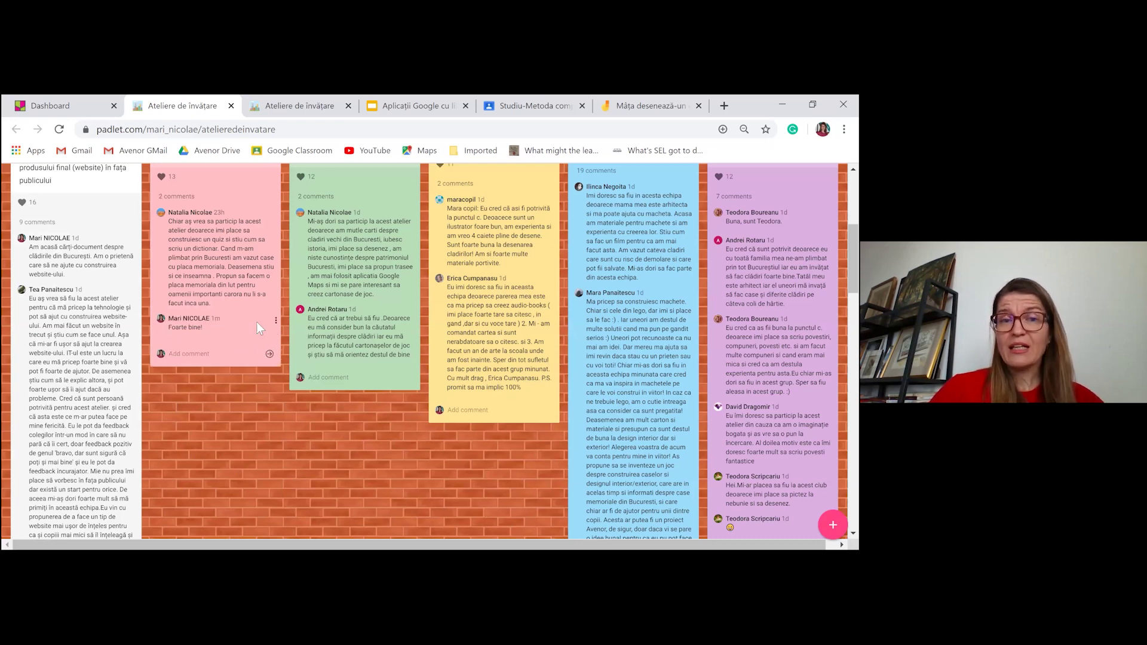
# - Open the "Foarte bine!" comment for editing, save it, and return to the Padlet dashboard
pyautogui.moveTo(277, 334)
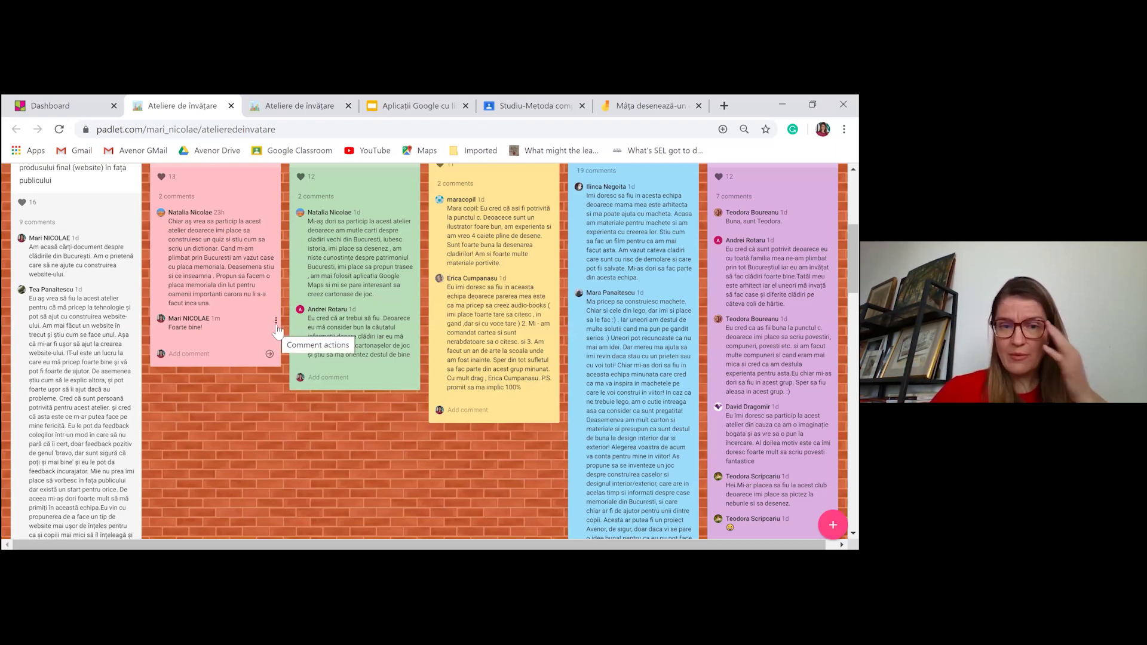
pyautogui.click(276, 323)
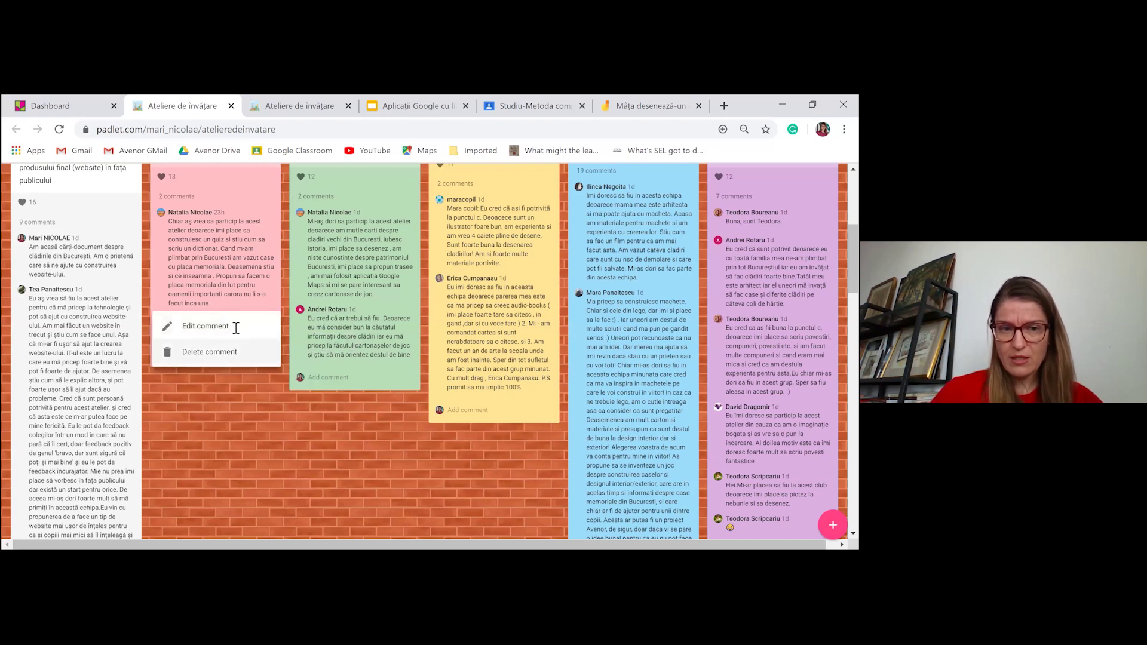
pyautogui.click(216, 326)
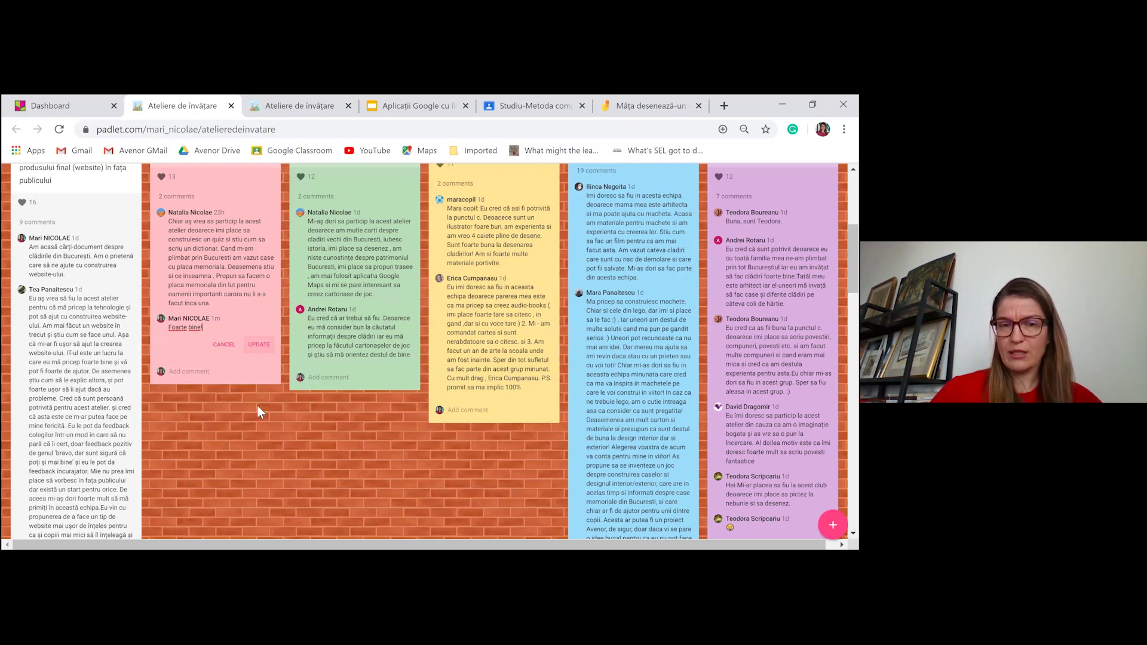
pyautogui.click(257, 344)
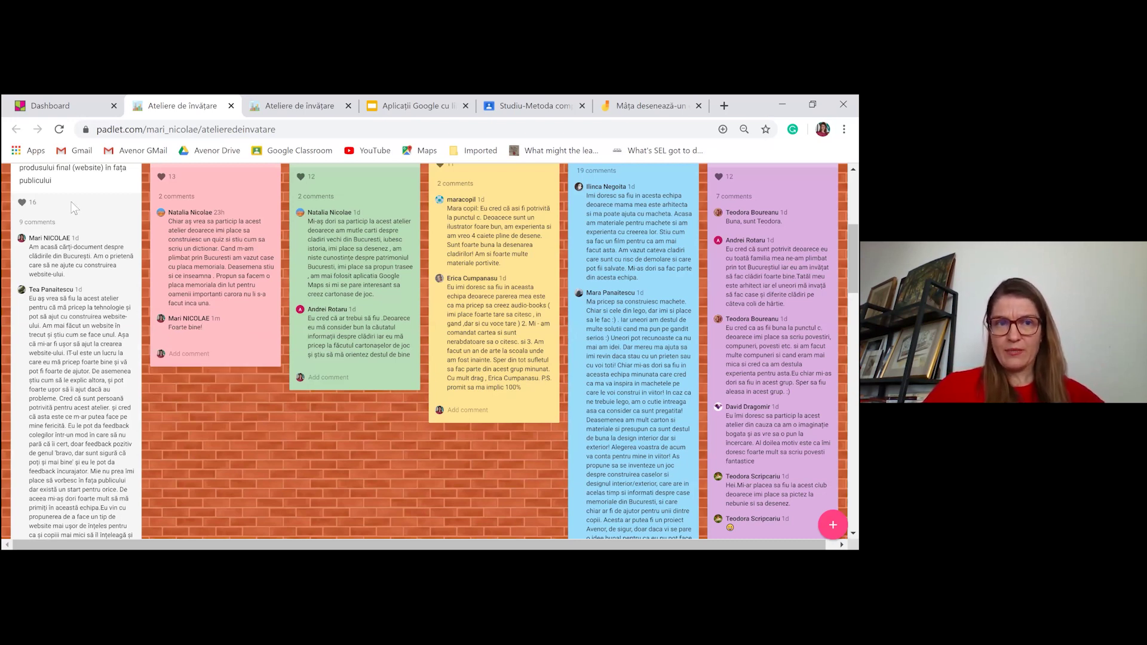
pyautogui.click(67, 107)
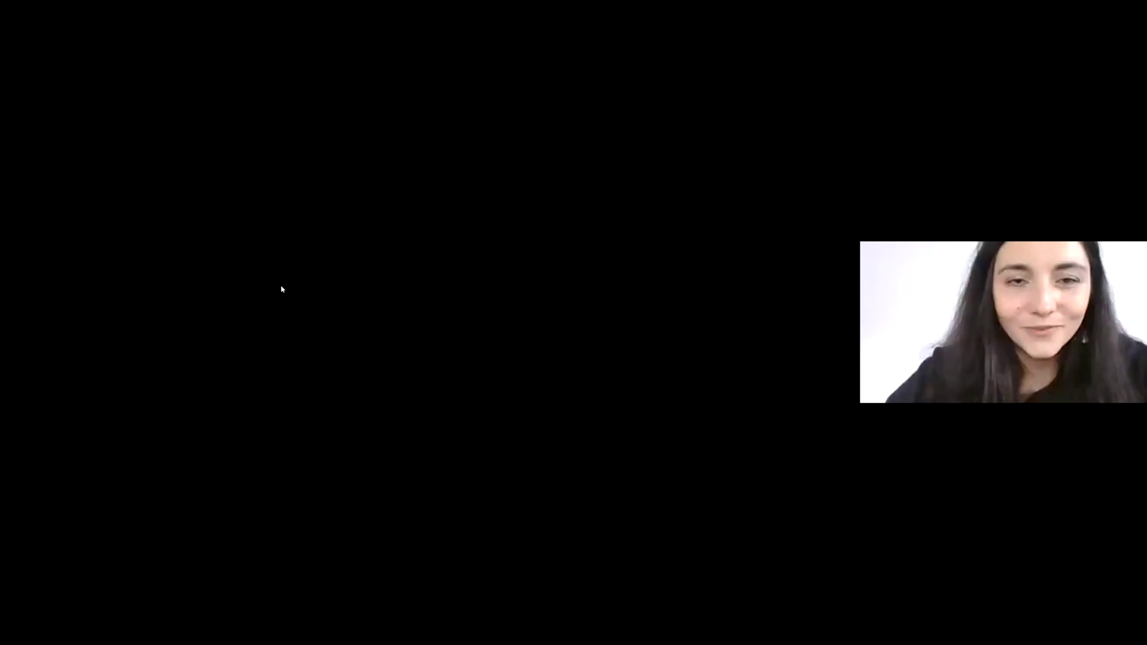
# - Switch to Edpuzzle, review the questions of the "Bunica - B St Delavrancea" assignment, and open its answers pending grading
pyautogui.click(165, 555)
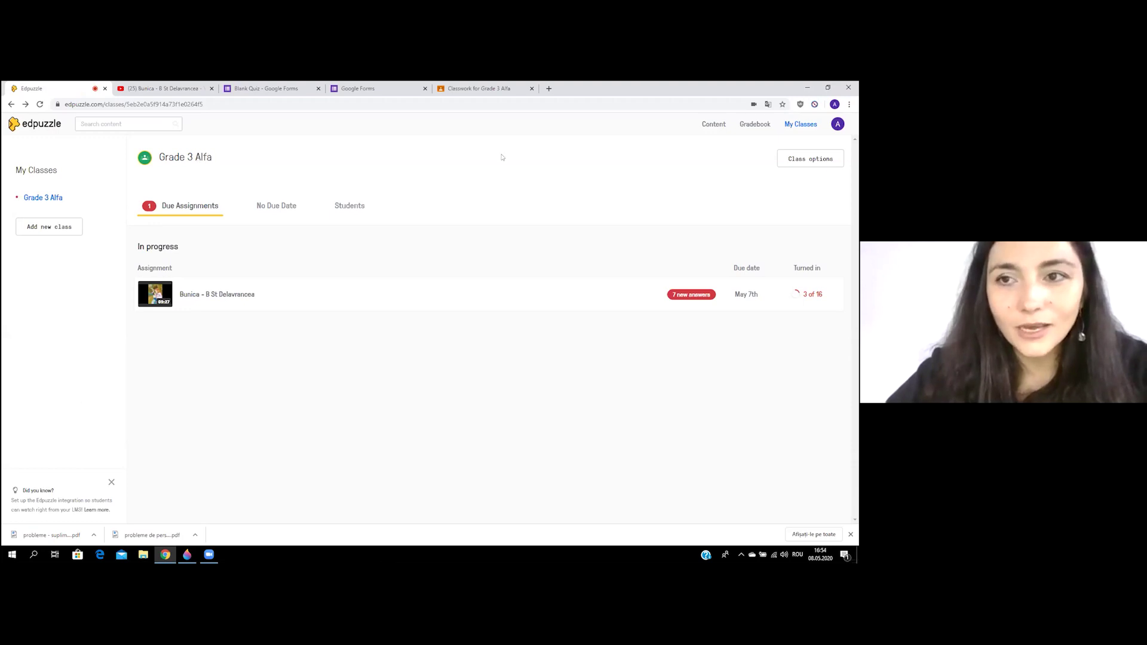
pyautogui.click(214, 293)
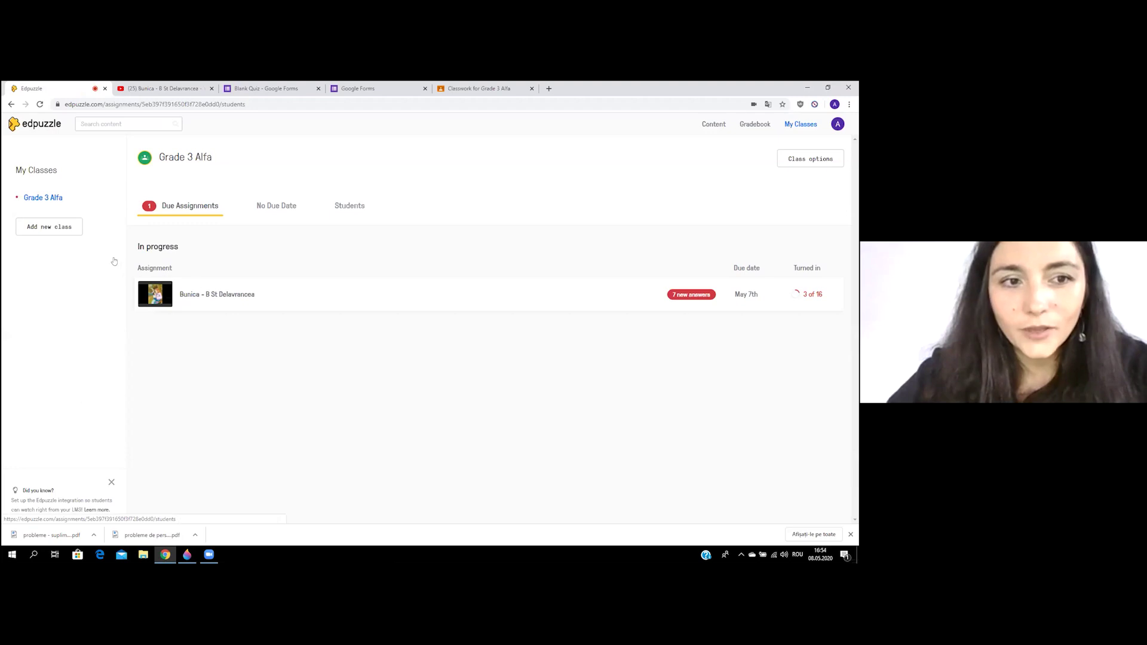
pyautogui.click(111, 261)
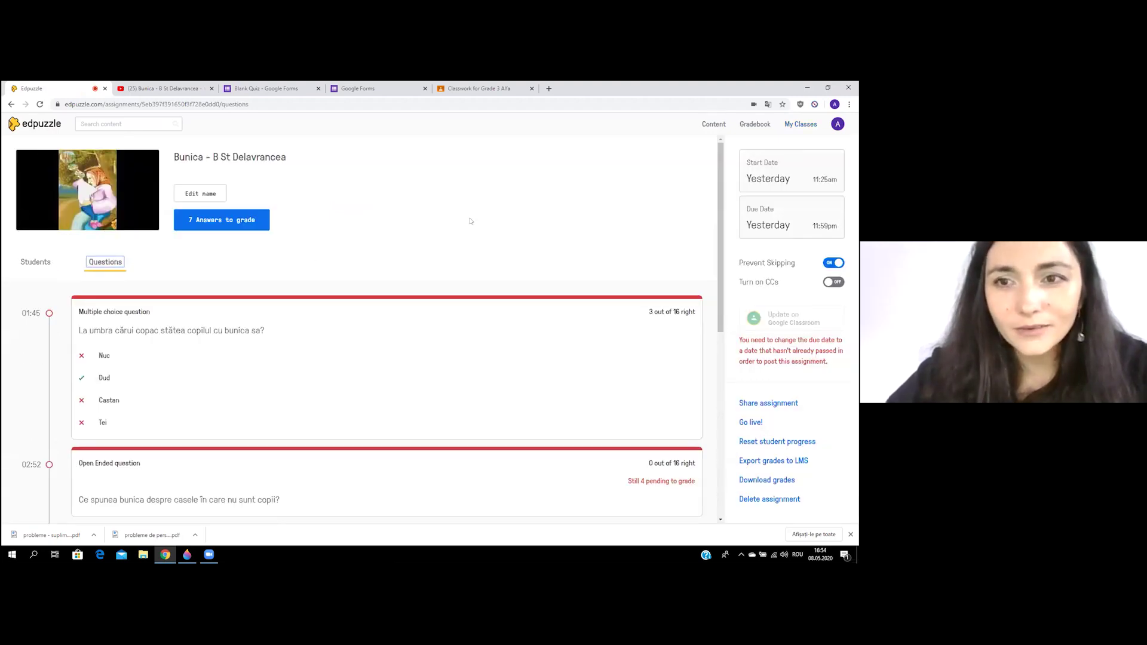
pyautogui.scroll(-6, 470, 221)
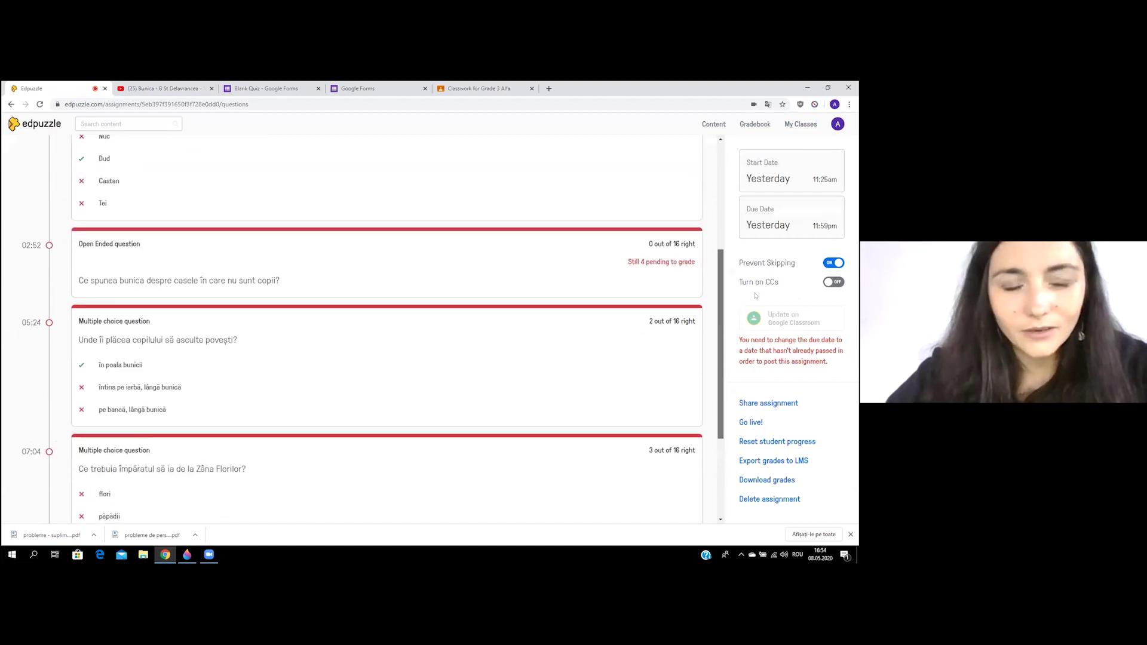
pyautogui.scroll(8, 721, 173)
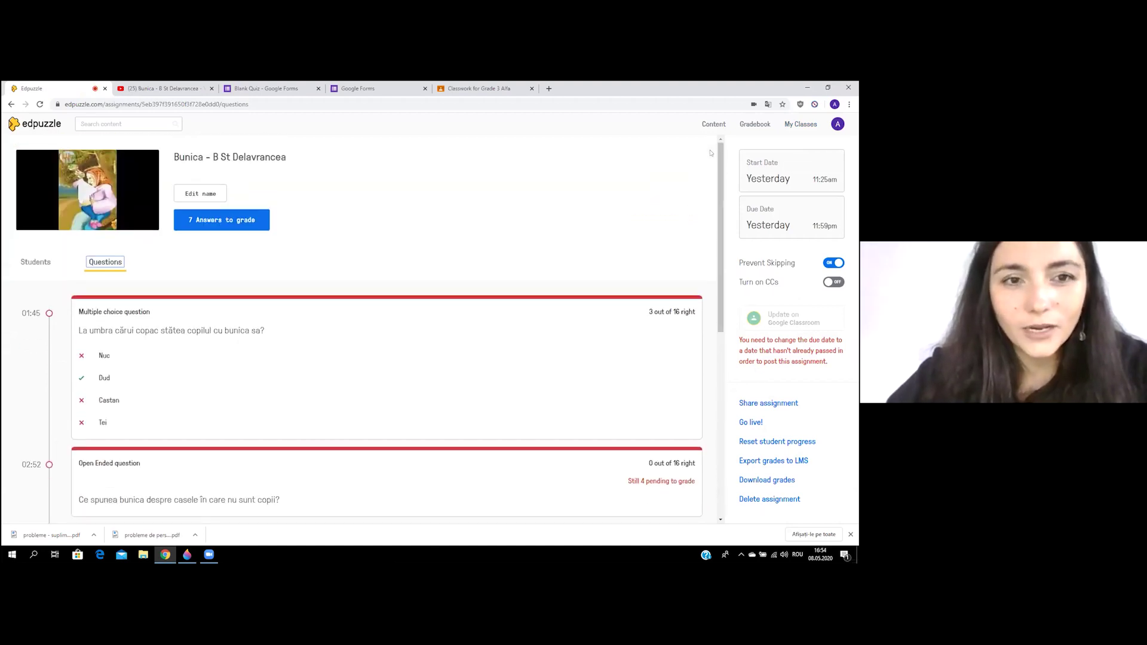
pyautogui.click(250, 222)
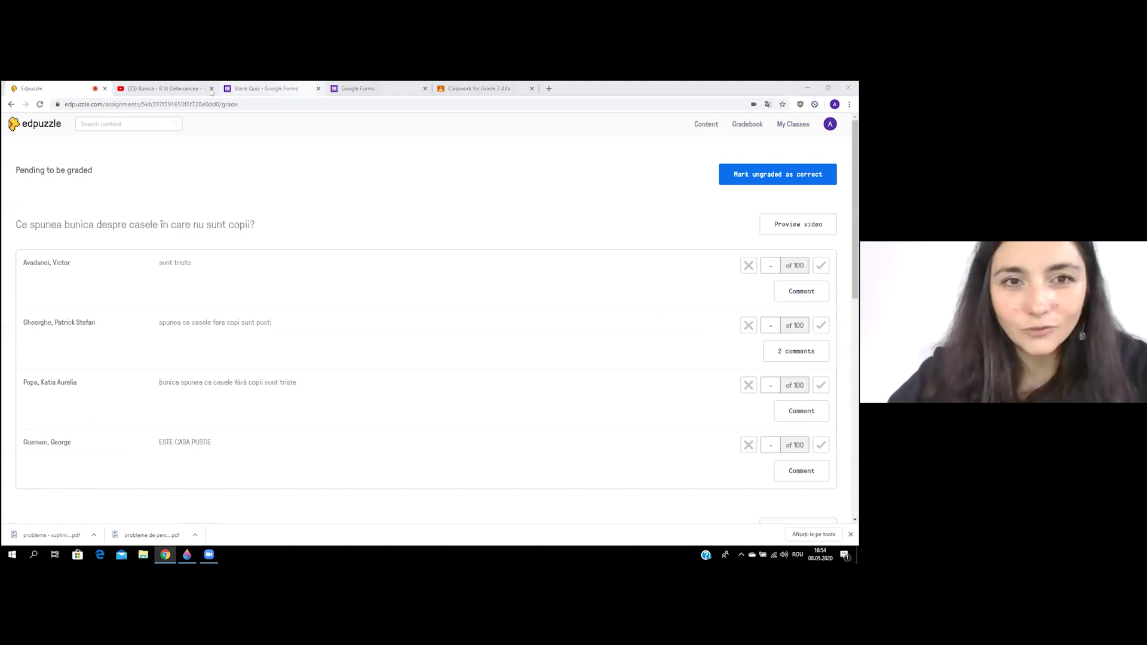
# - Open the "Numele Icarului românesc" quiz from its Grade 3 Alfa assignment in Google Classroom and bring it up in the form editor
pyautogui.click(211, 91)
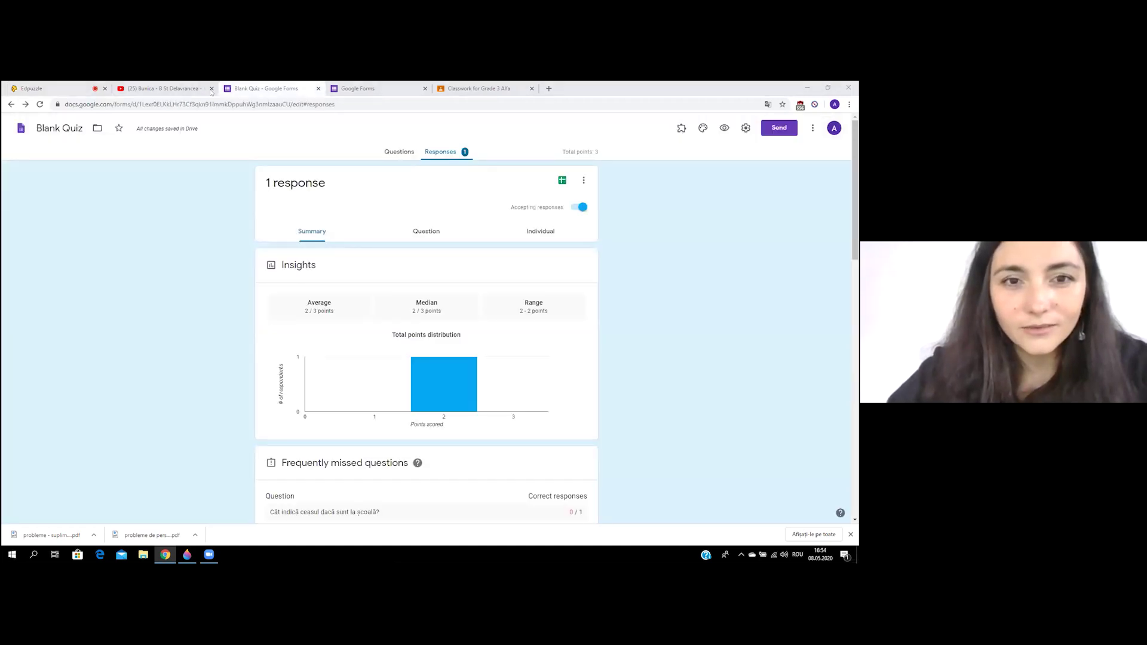
pyautogui.hotkey('ctrl', 'Tab')
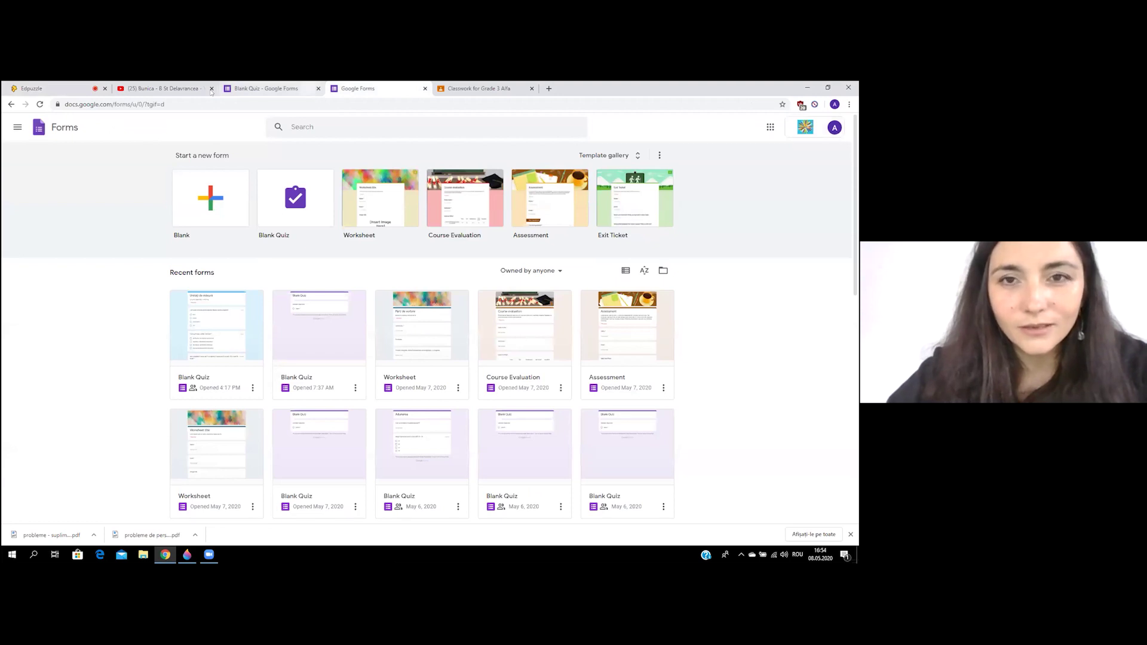
pyautogui.hotkey('ctrl', 'Tab')
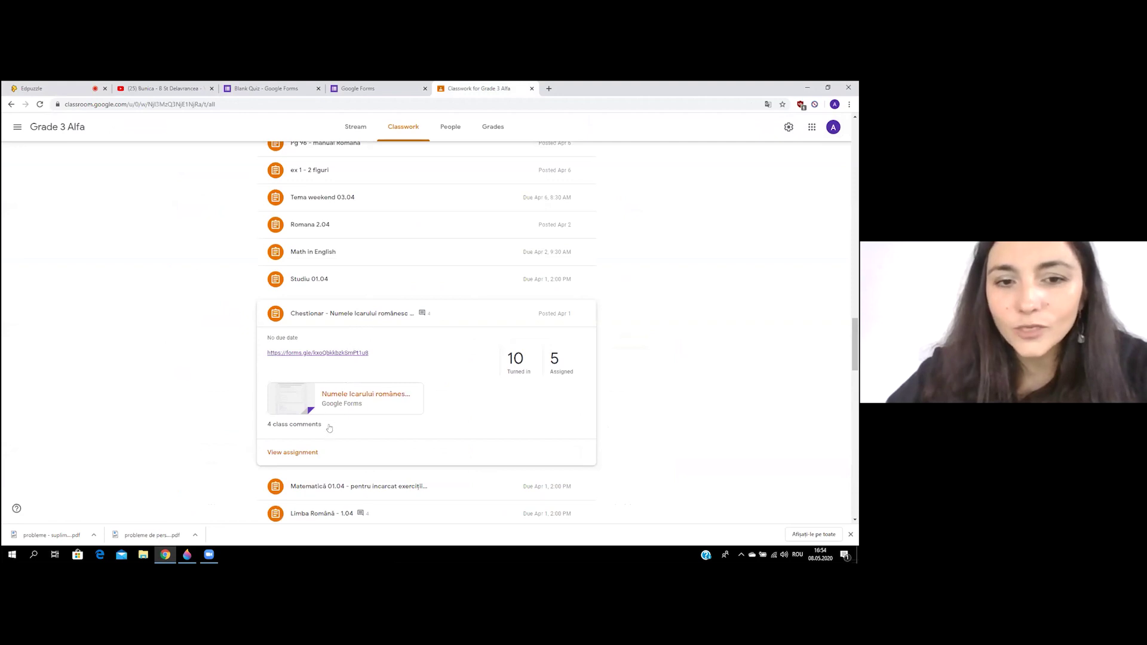
pyautogui.click(327, 354)
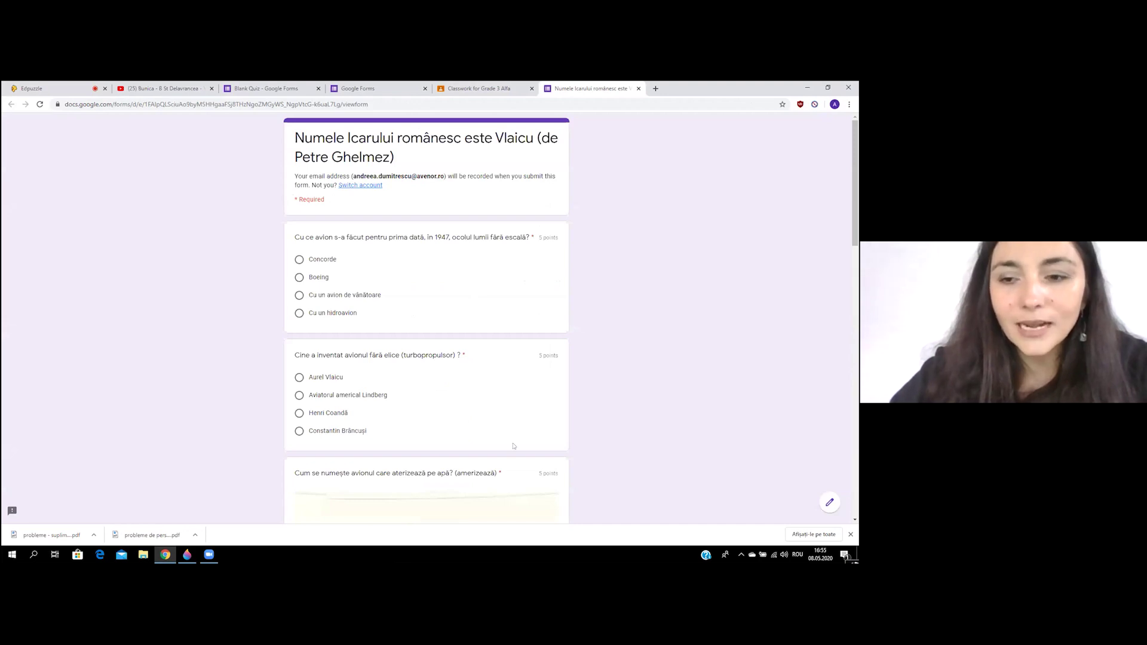
pyautogui.click(830, 503)
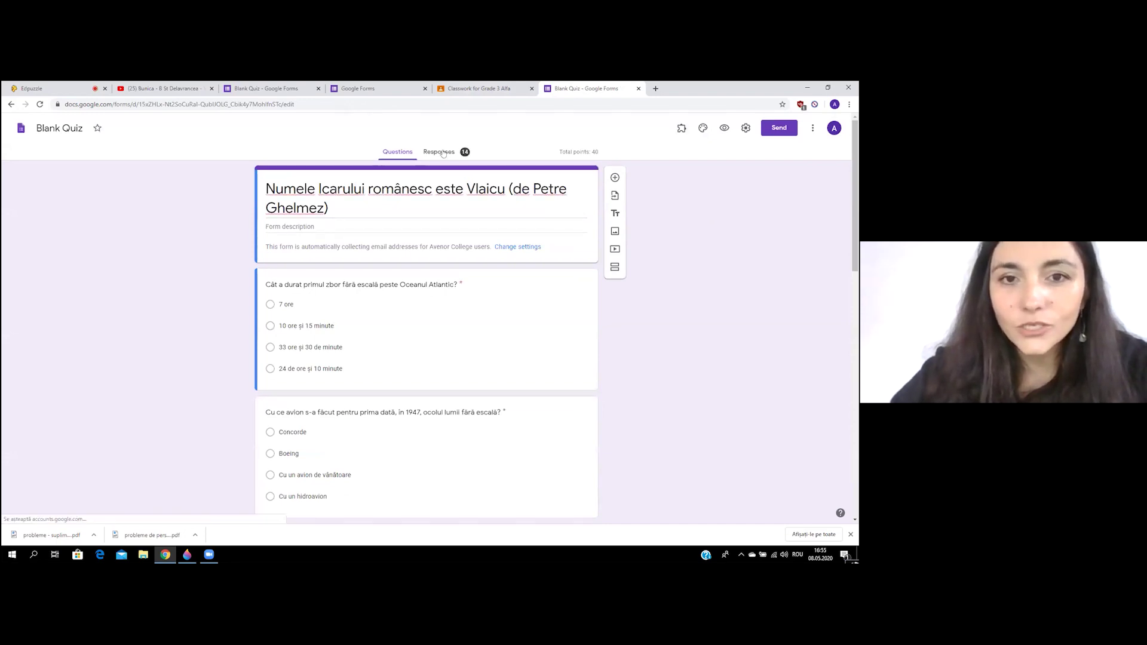
# - View the quiz's responses as a summary, by question and individually
pyautogui.click(443, 154)
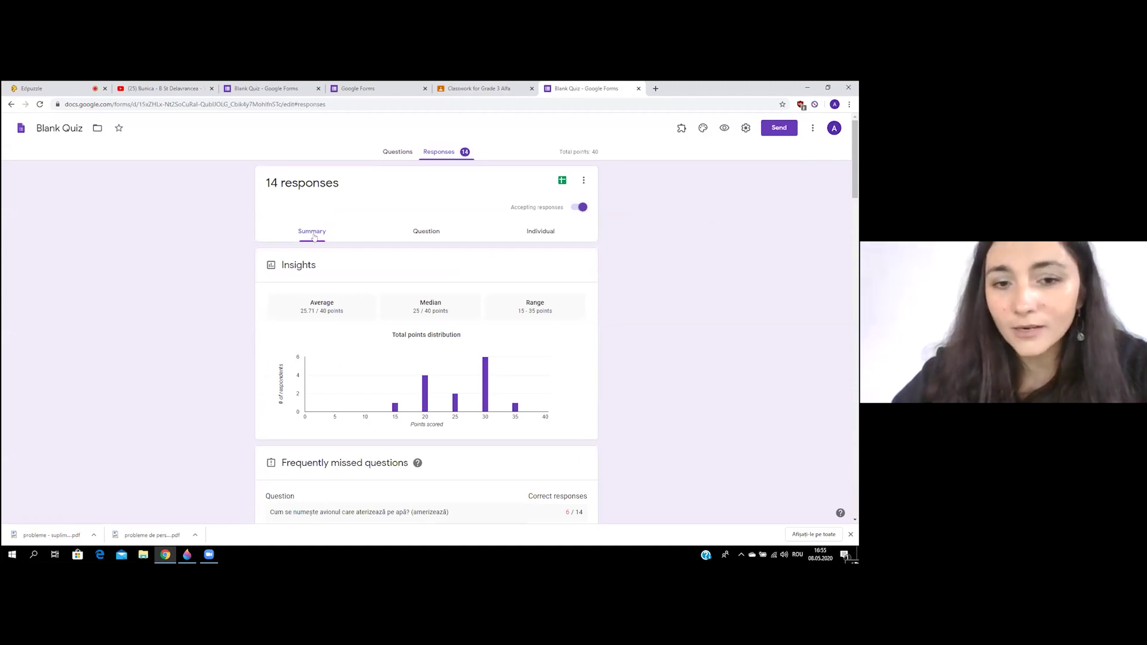
pyautogui.click(421, 235)
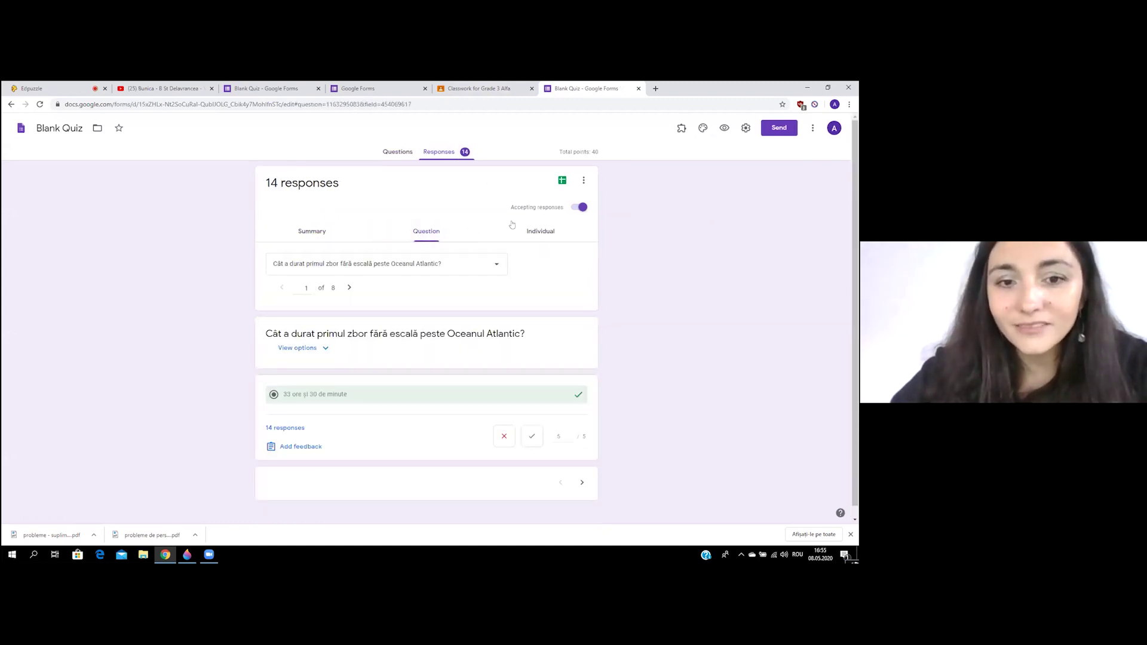
pyautogui.click(536, 231)
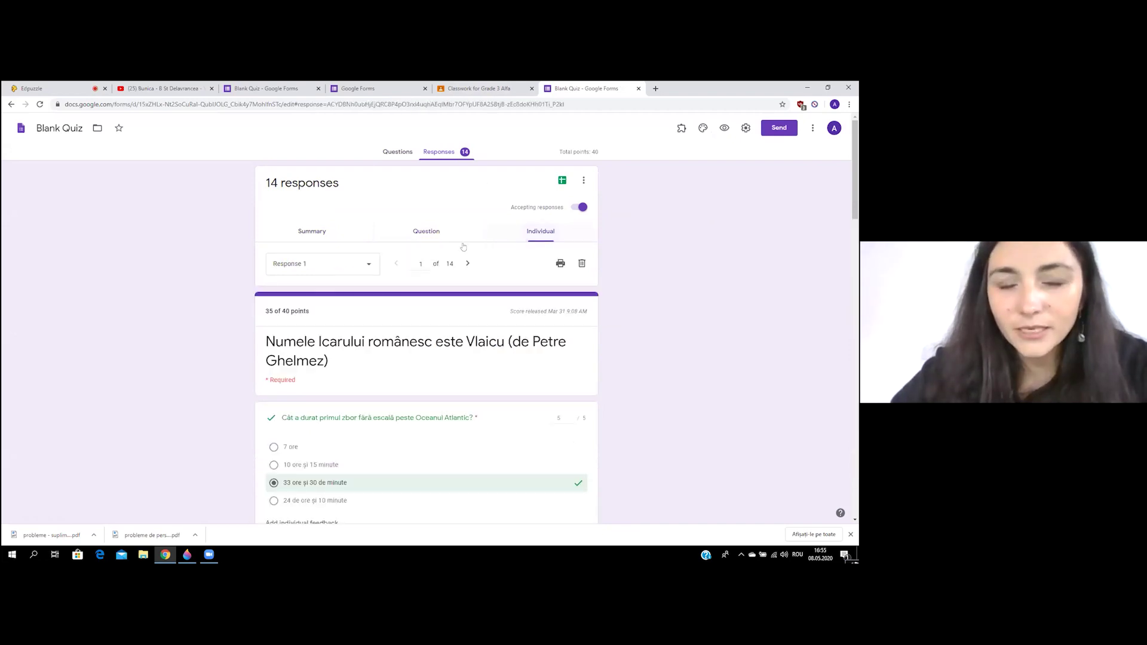
# - Select the third respondent, examine the answers down to the seaplane question, and reopen the list of respondents
pyautogui.click(375, 265)
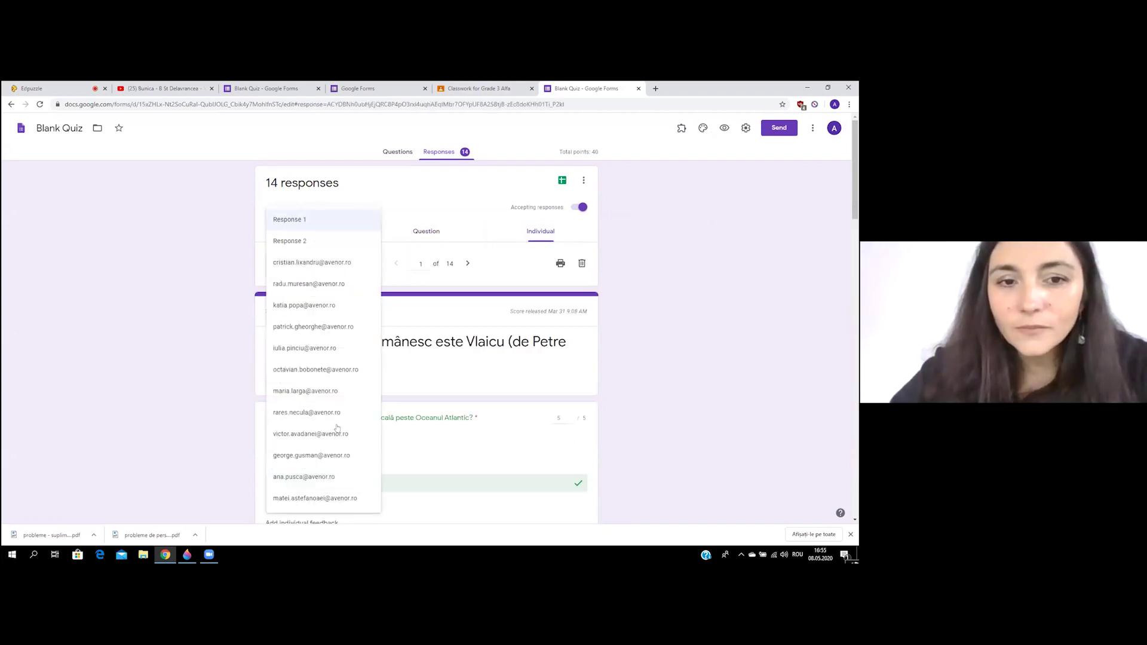
pyautogui.click(323, 270)
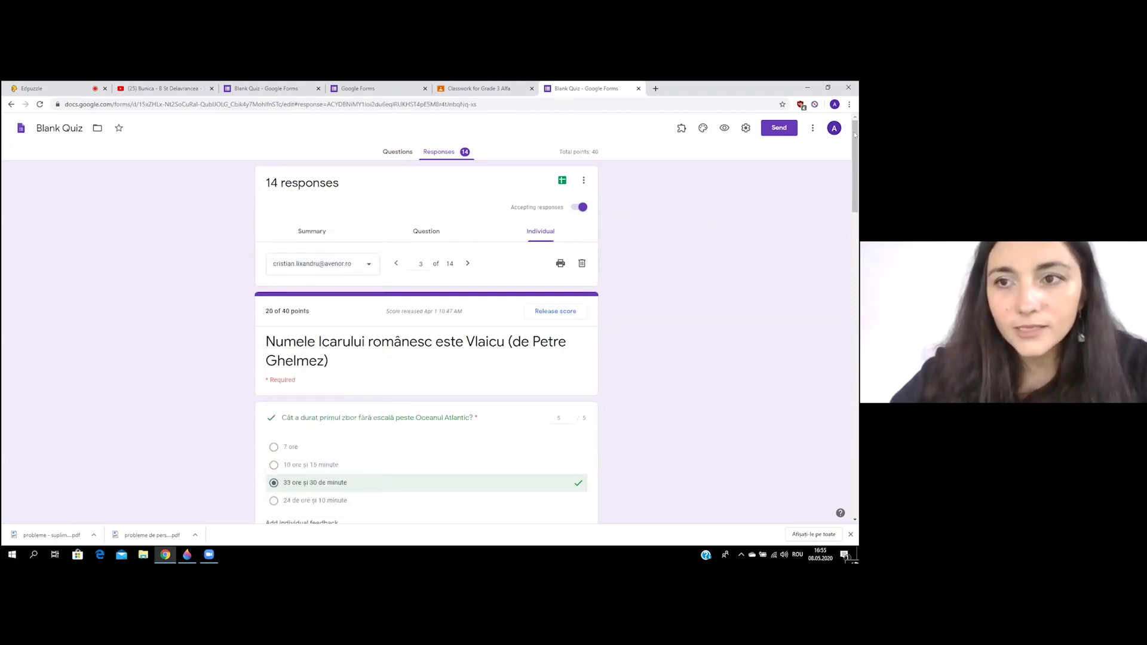
pyautogui.scroll(-4, 856, 179)
pyautogui.moveTo(856, 219); pyautogui.dragTo(855, 413)
pyautogui.scroll(-3, 852, 353)
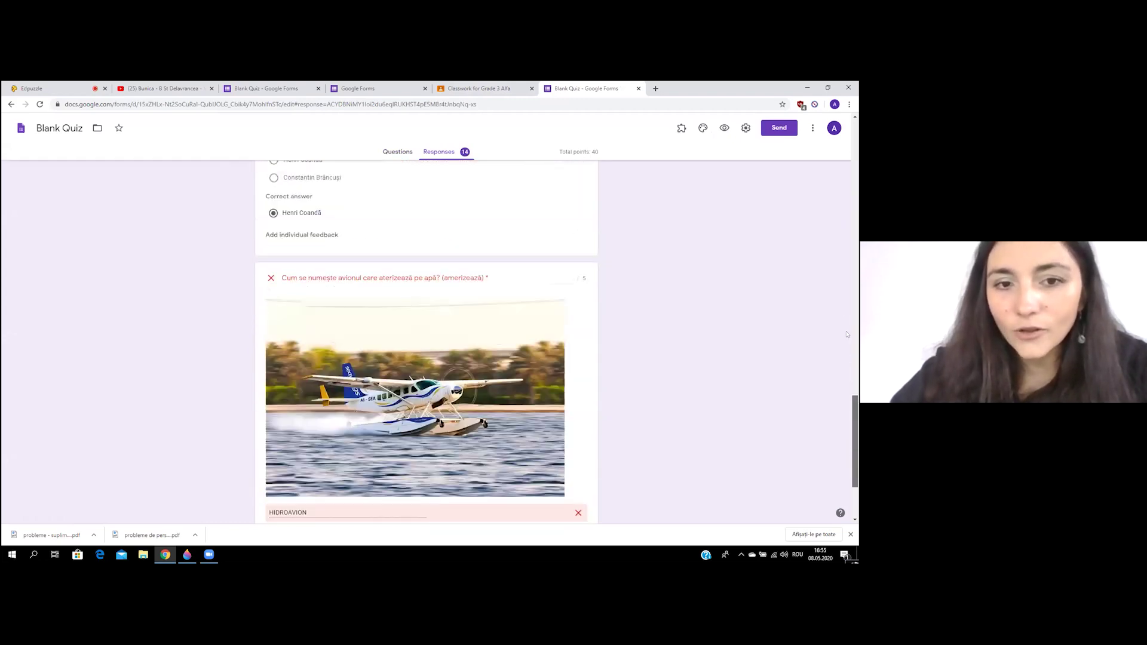
pyautogui.scroll(20, 827, 231)
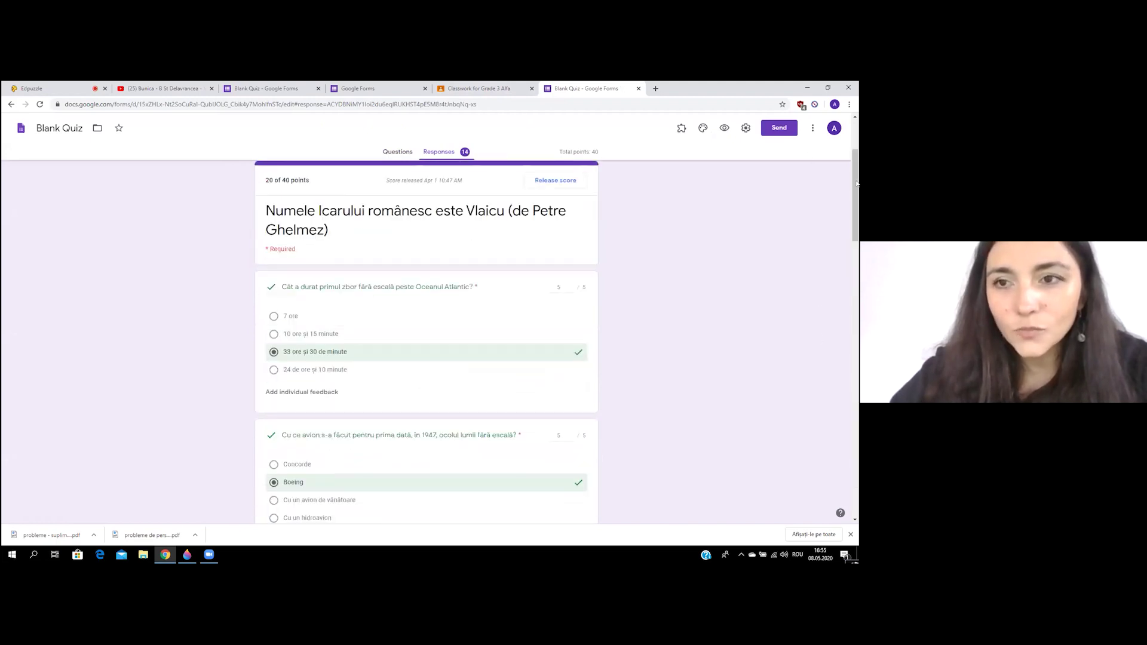
pyautogui.scroll(1, 847, 138)
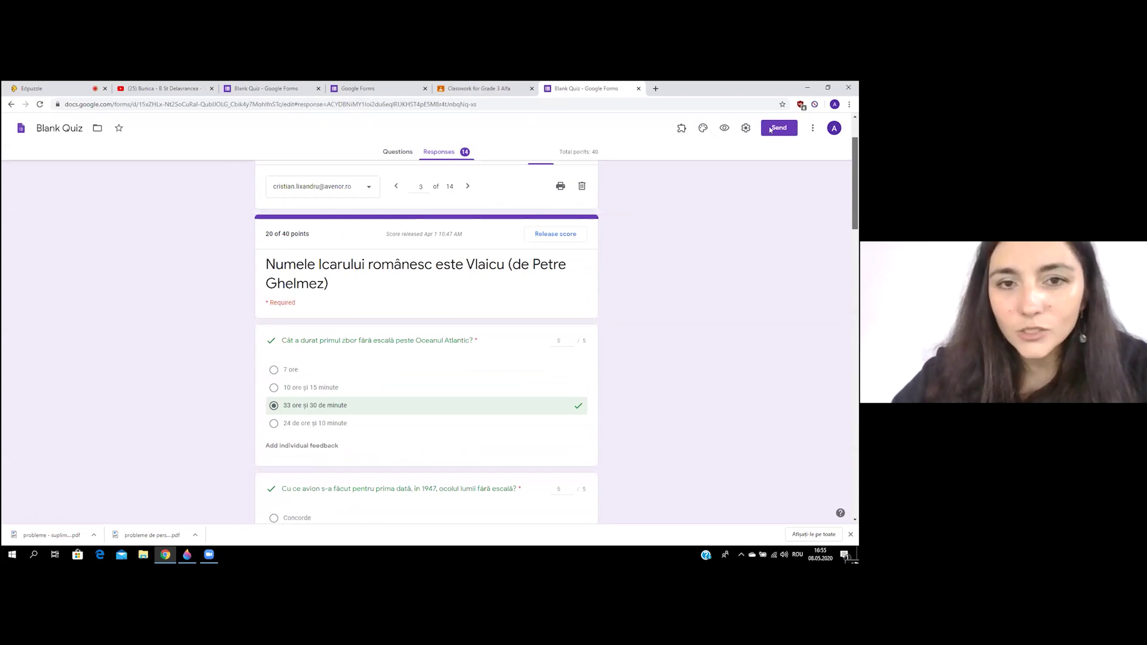
pyautogui.scroll(2, 603, 140)
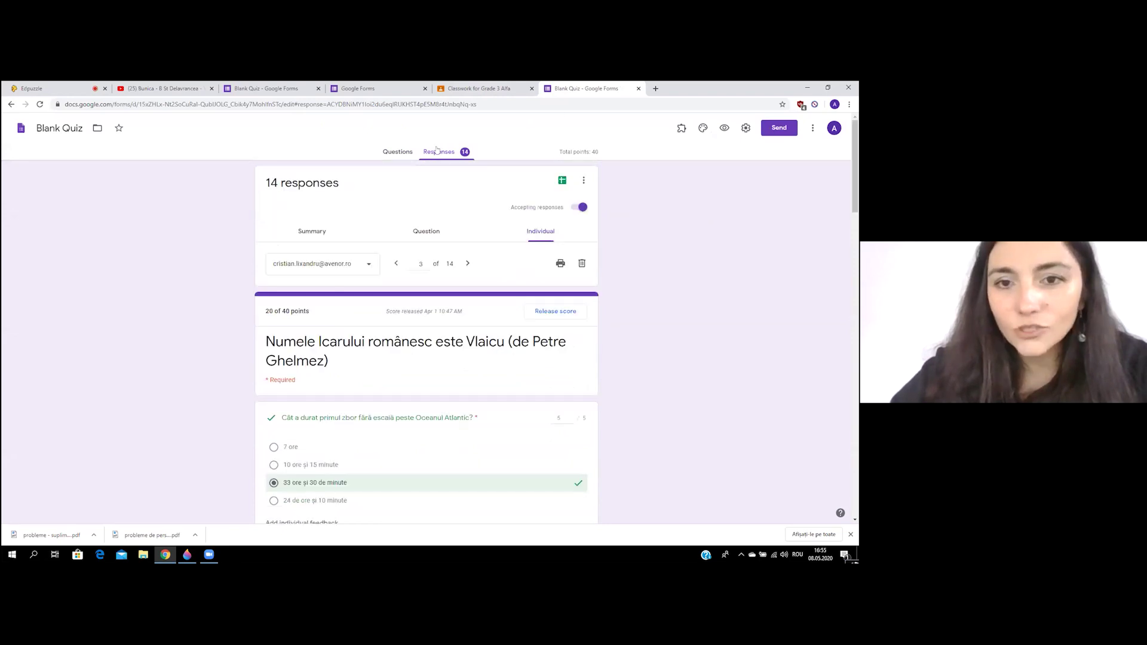
pyautogui.click(364, 265)
pyautogui.click(365, 264)
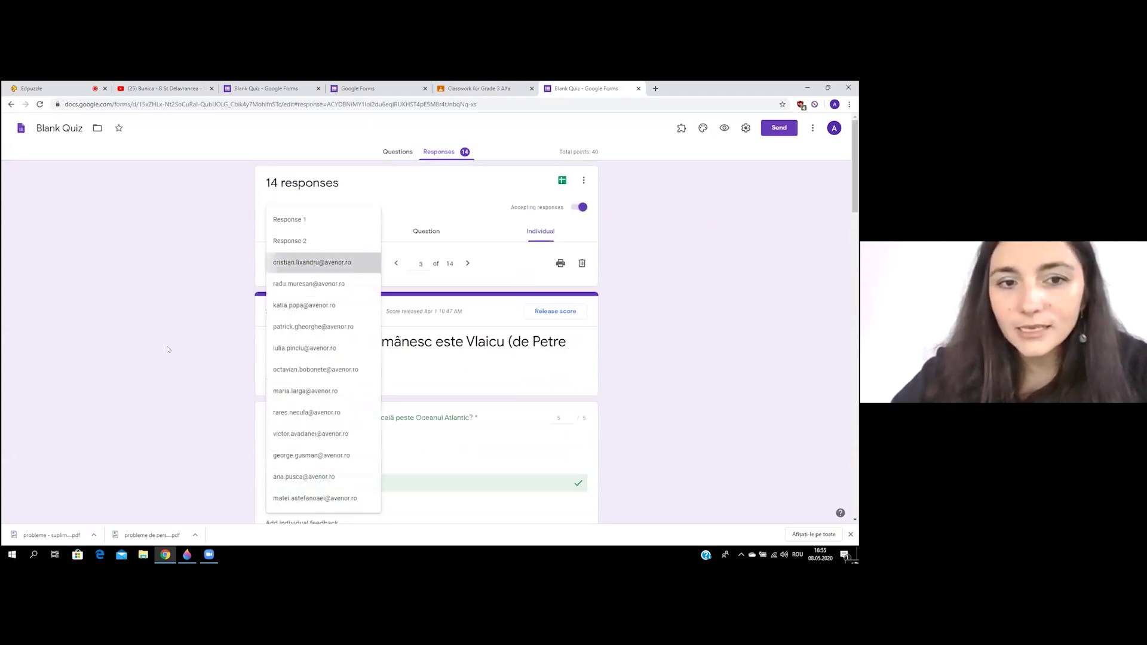